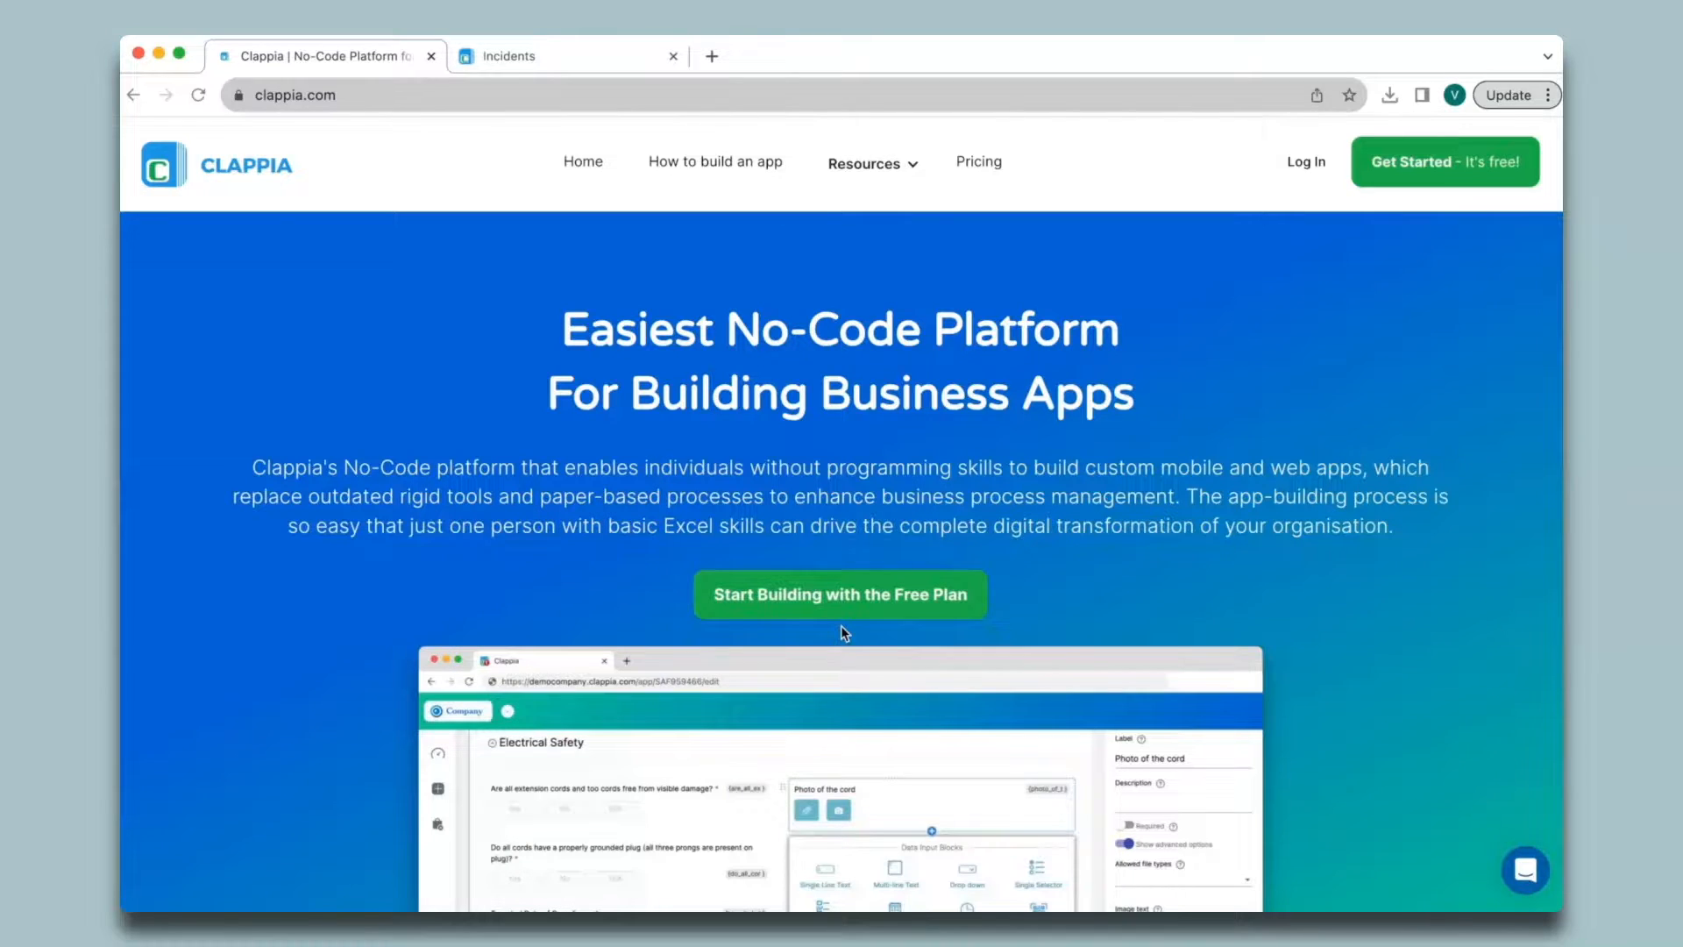
Step: Switch to the Incidents app form, enter the reporter's name, and fill in the current date and time
left_click(554, 56)
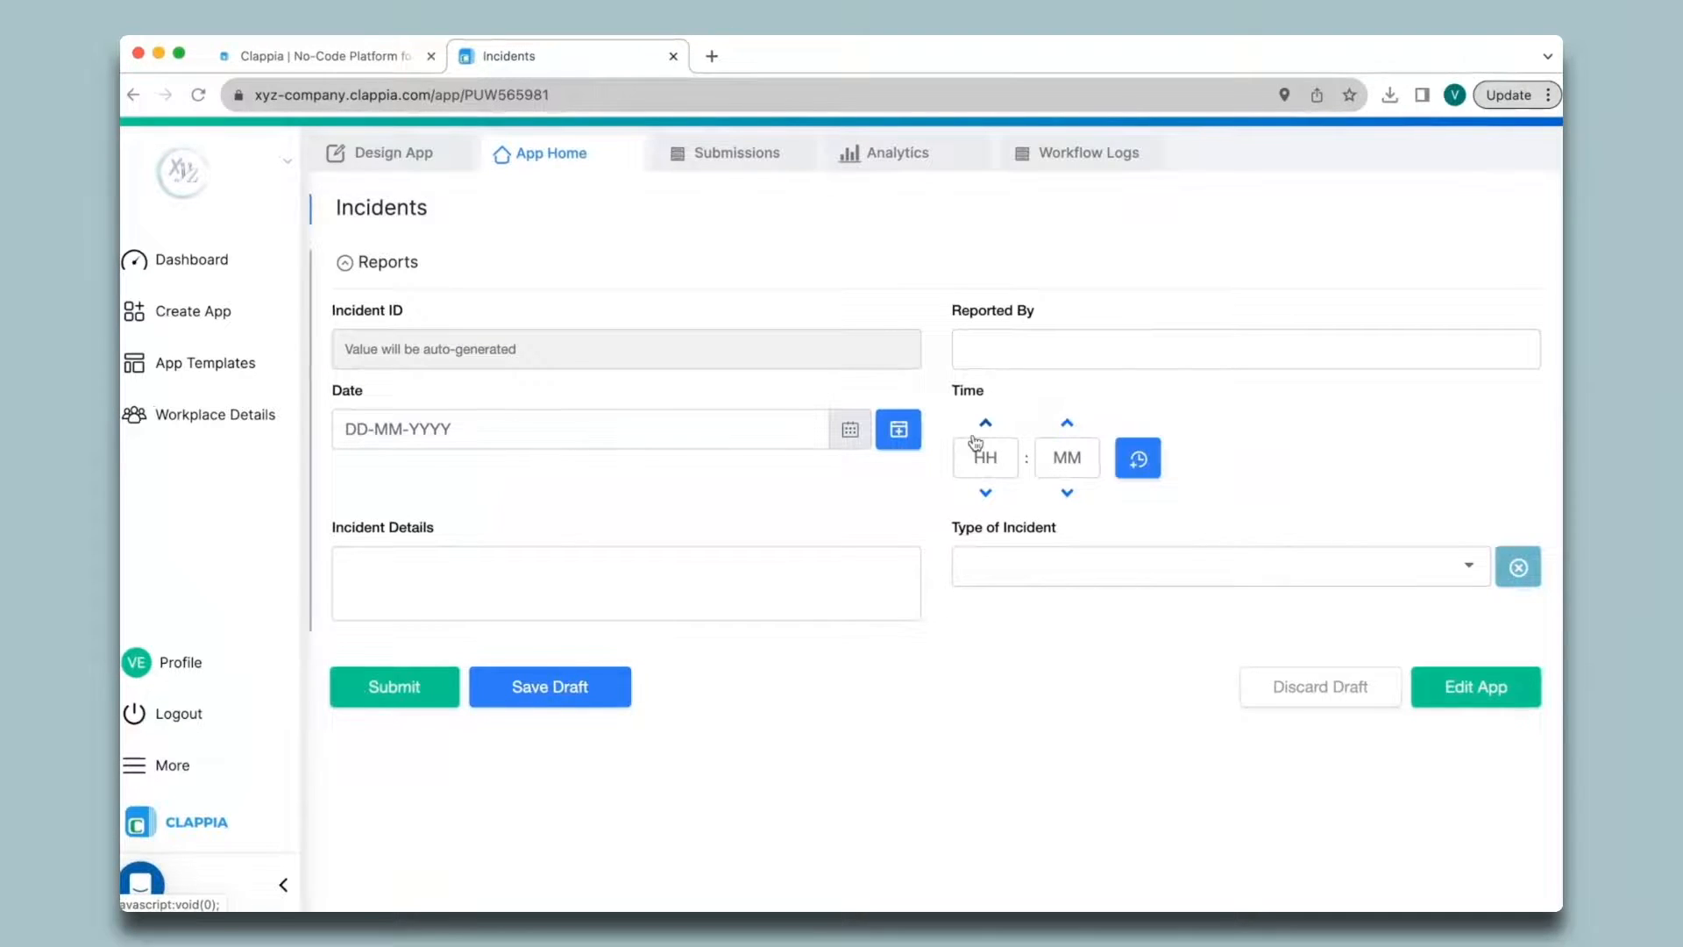
left_click(1000, 351)
type("Verin")
left_click(901, 432)
left_click(1145, 466)
Step: Enter "Details.." as the incident details, choose Workplace incident as the type, then submit the report and open the submissions list
left_click(614, 580)
type("Details..")
left_click(1097, 571)
left_click(1051, 630)
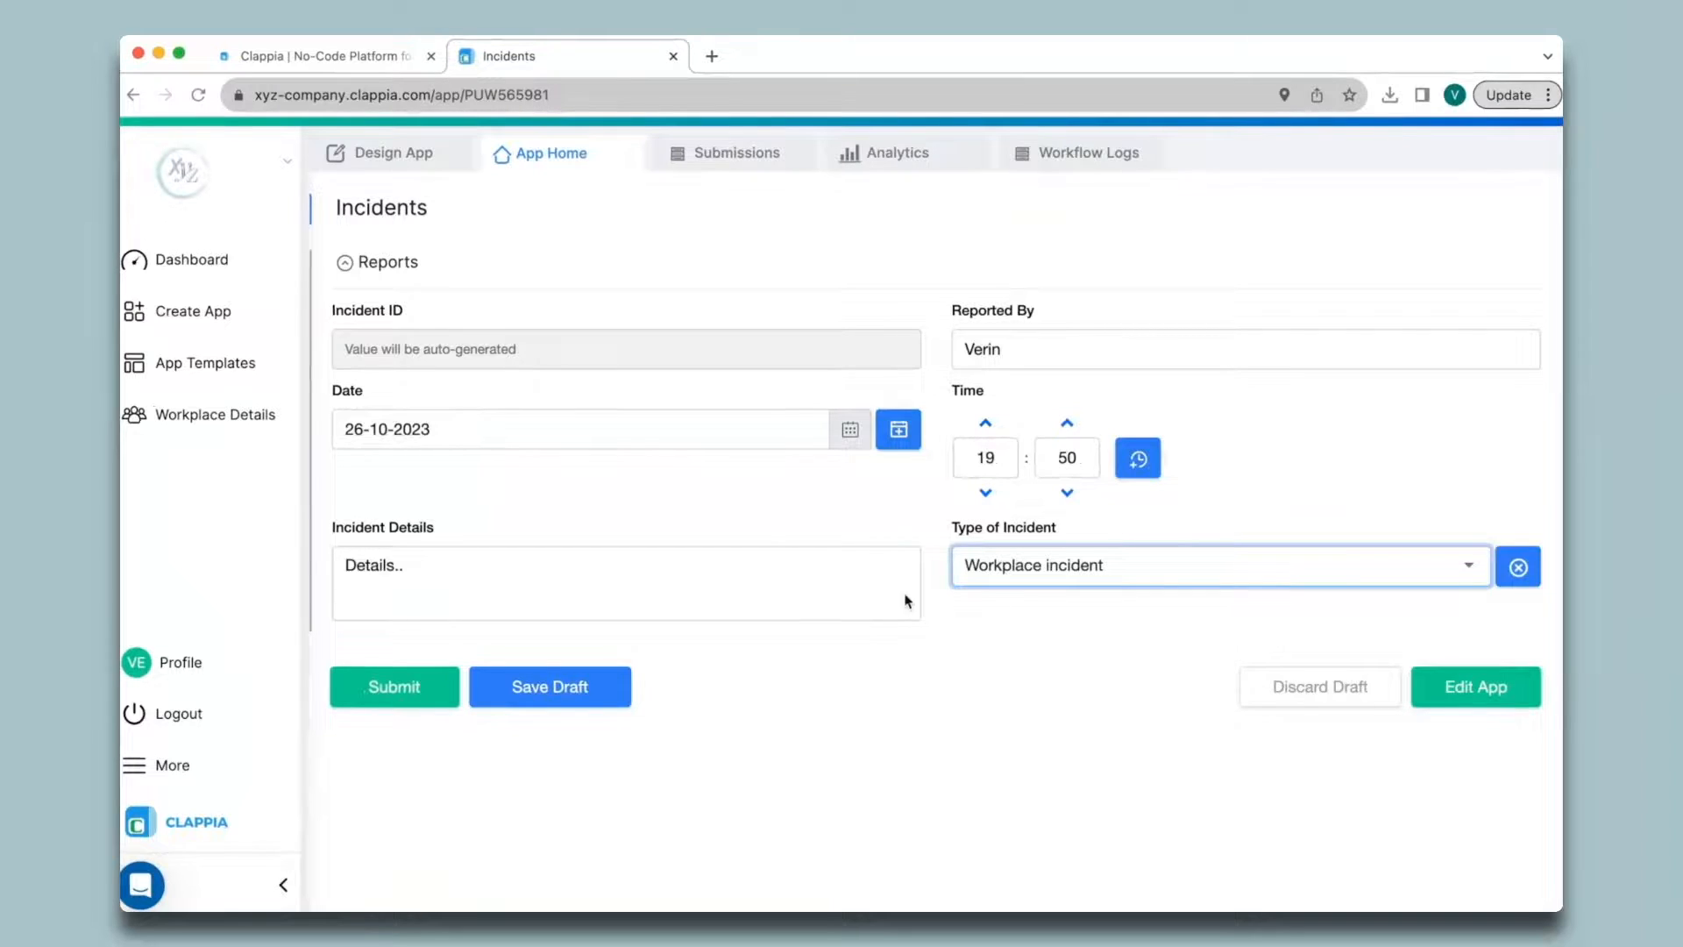
left_click(397, 693)
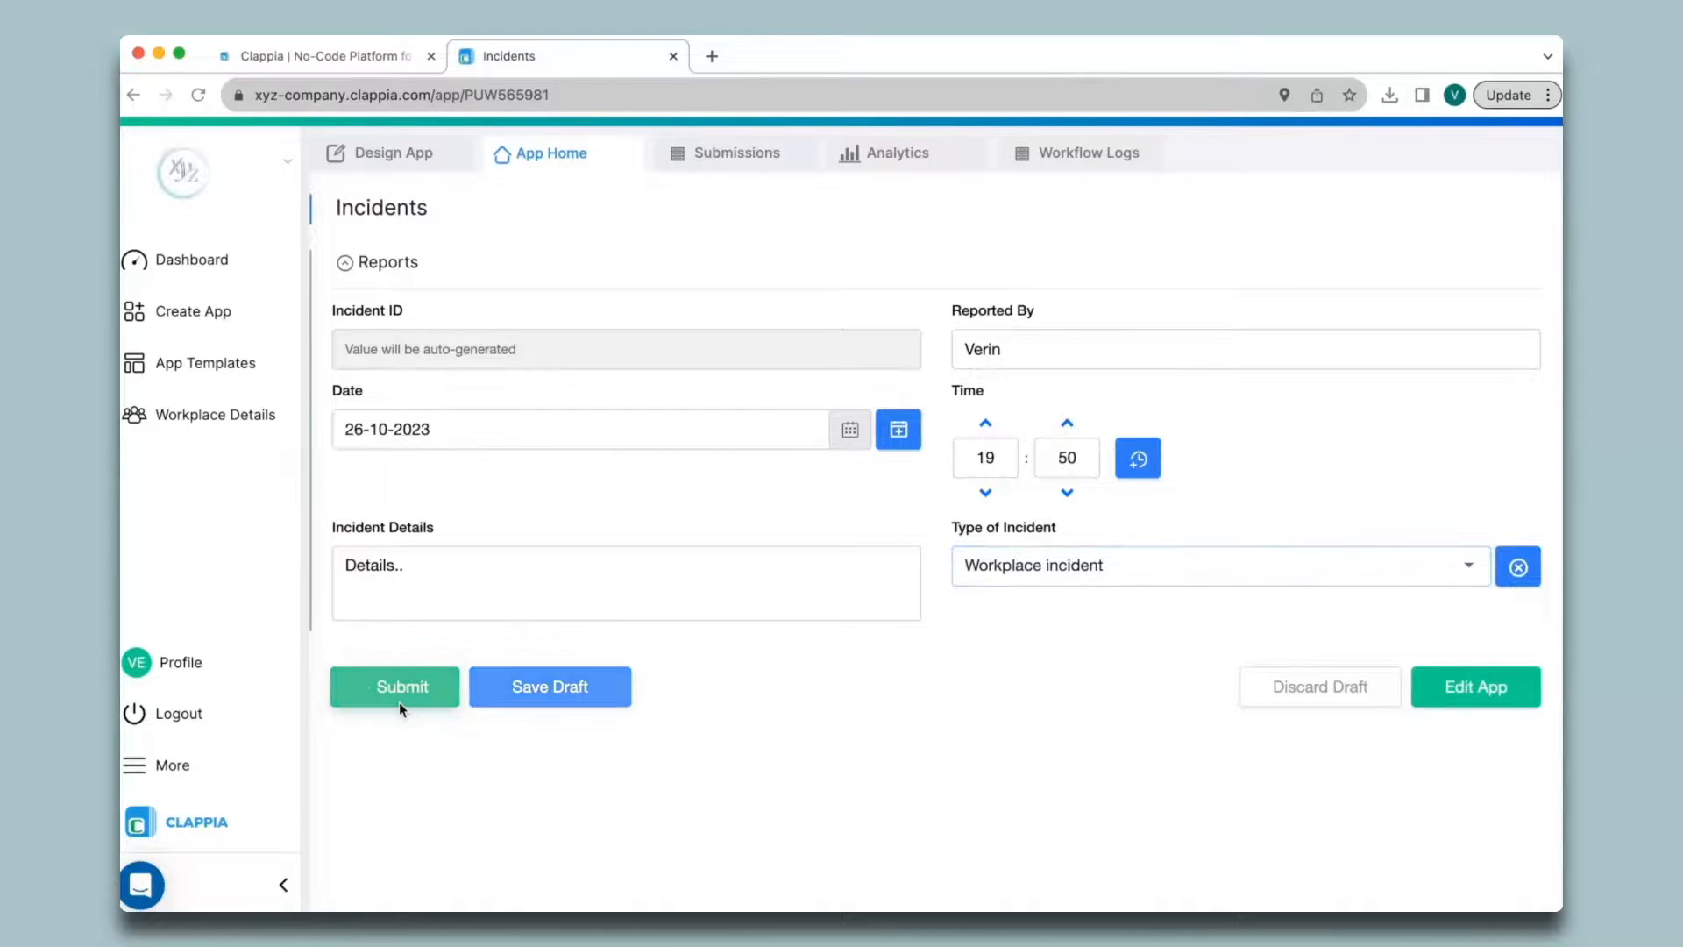
left_click(732, 161)
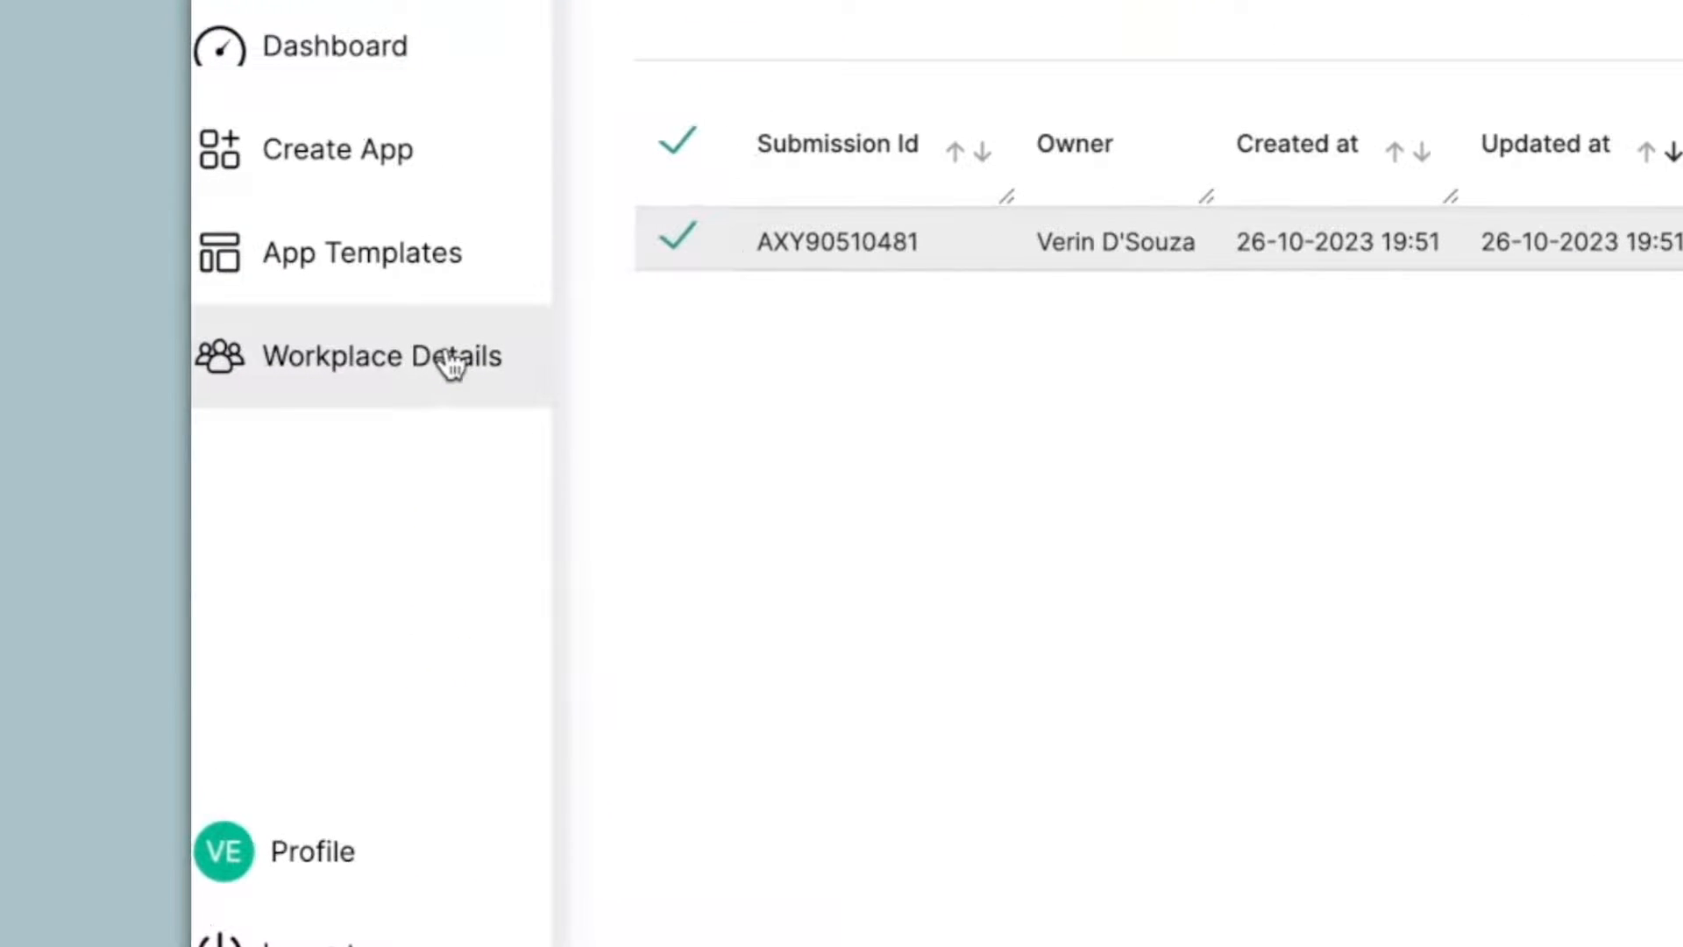
Step: Set the time zone to (GMT+04:00) Asia/Dubai in the workplace's Date/Time preferences
left_click(451, 363)
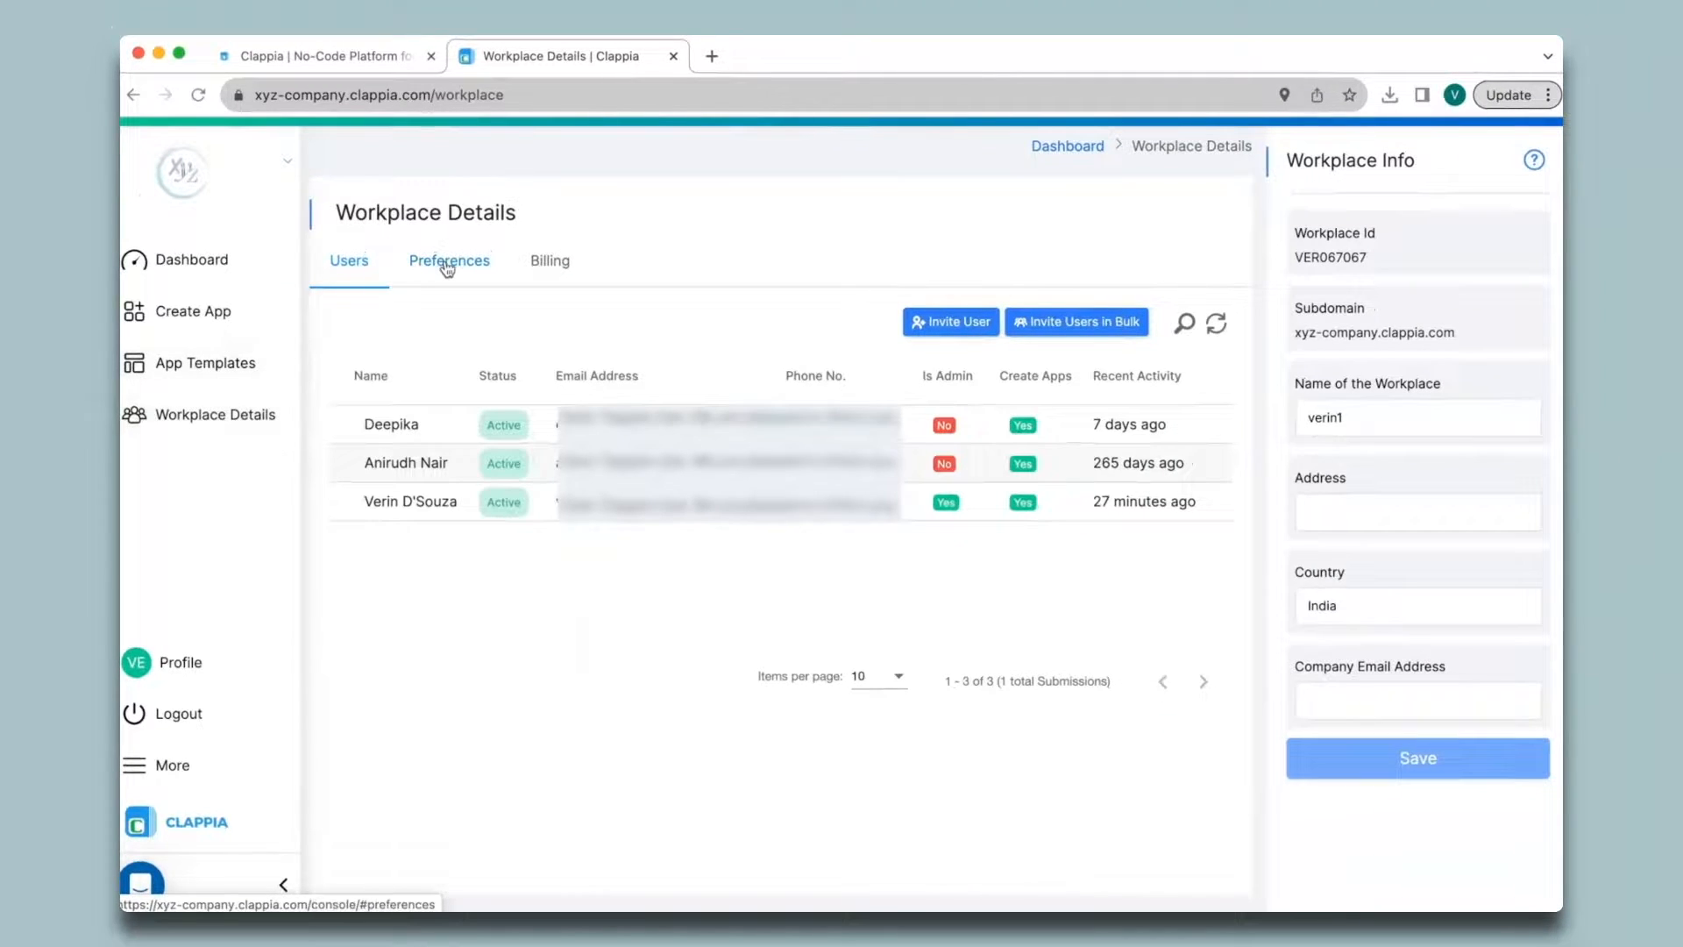
left_click(448, 266)
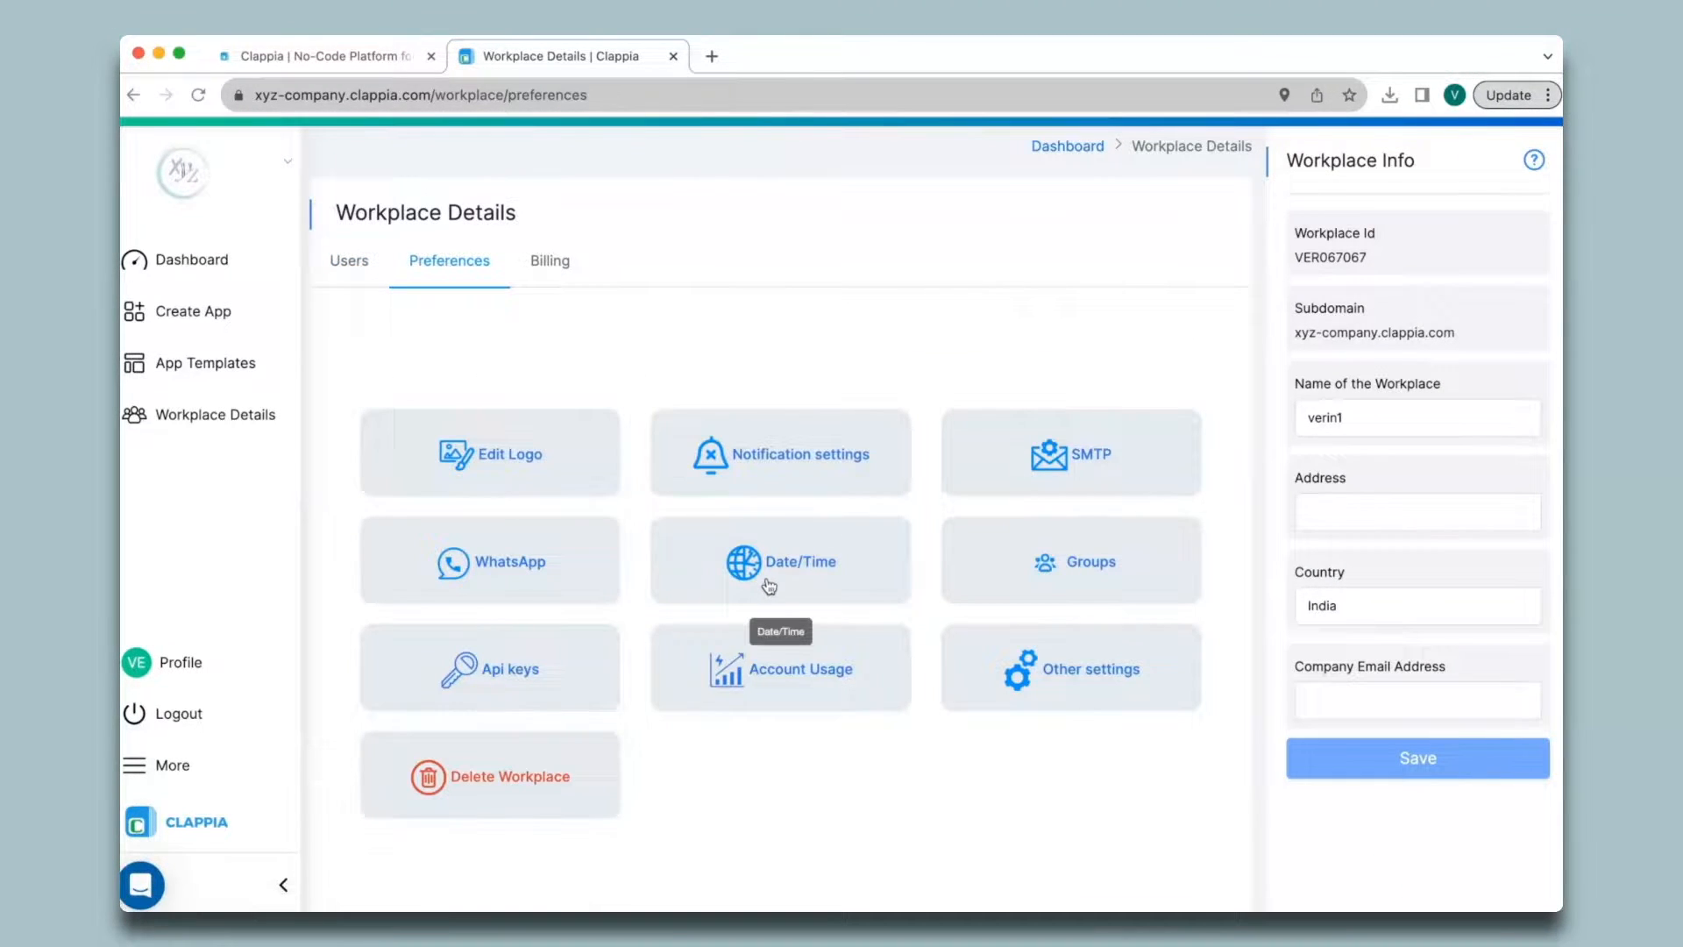
left_click(769, 586)
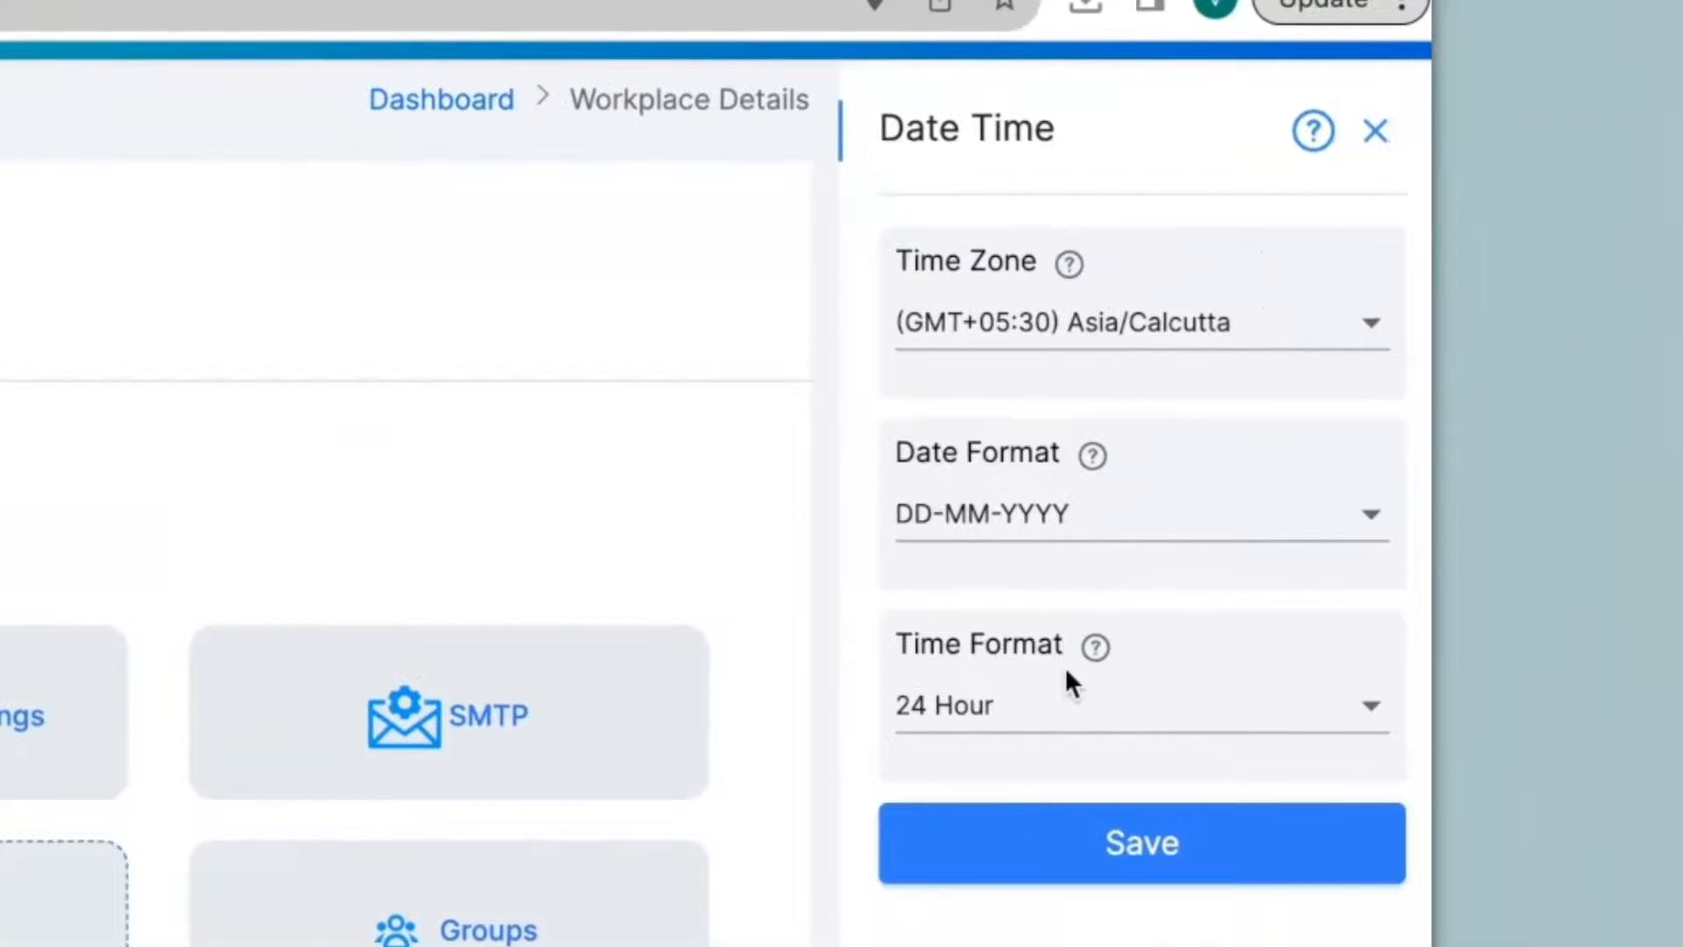
left_click(1072, 332)
scroll(1077, 412, "up", 15)
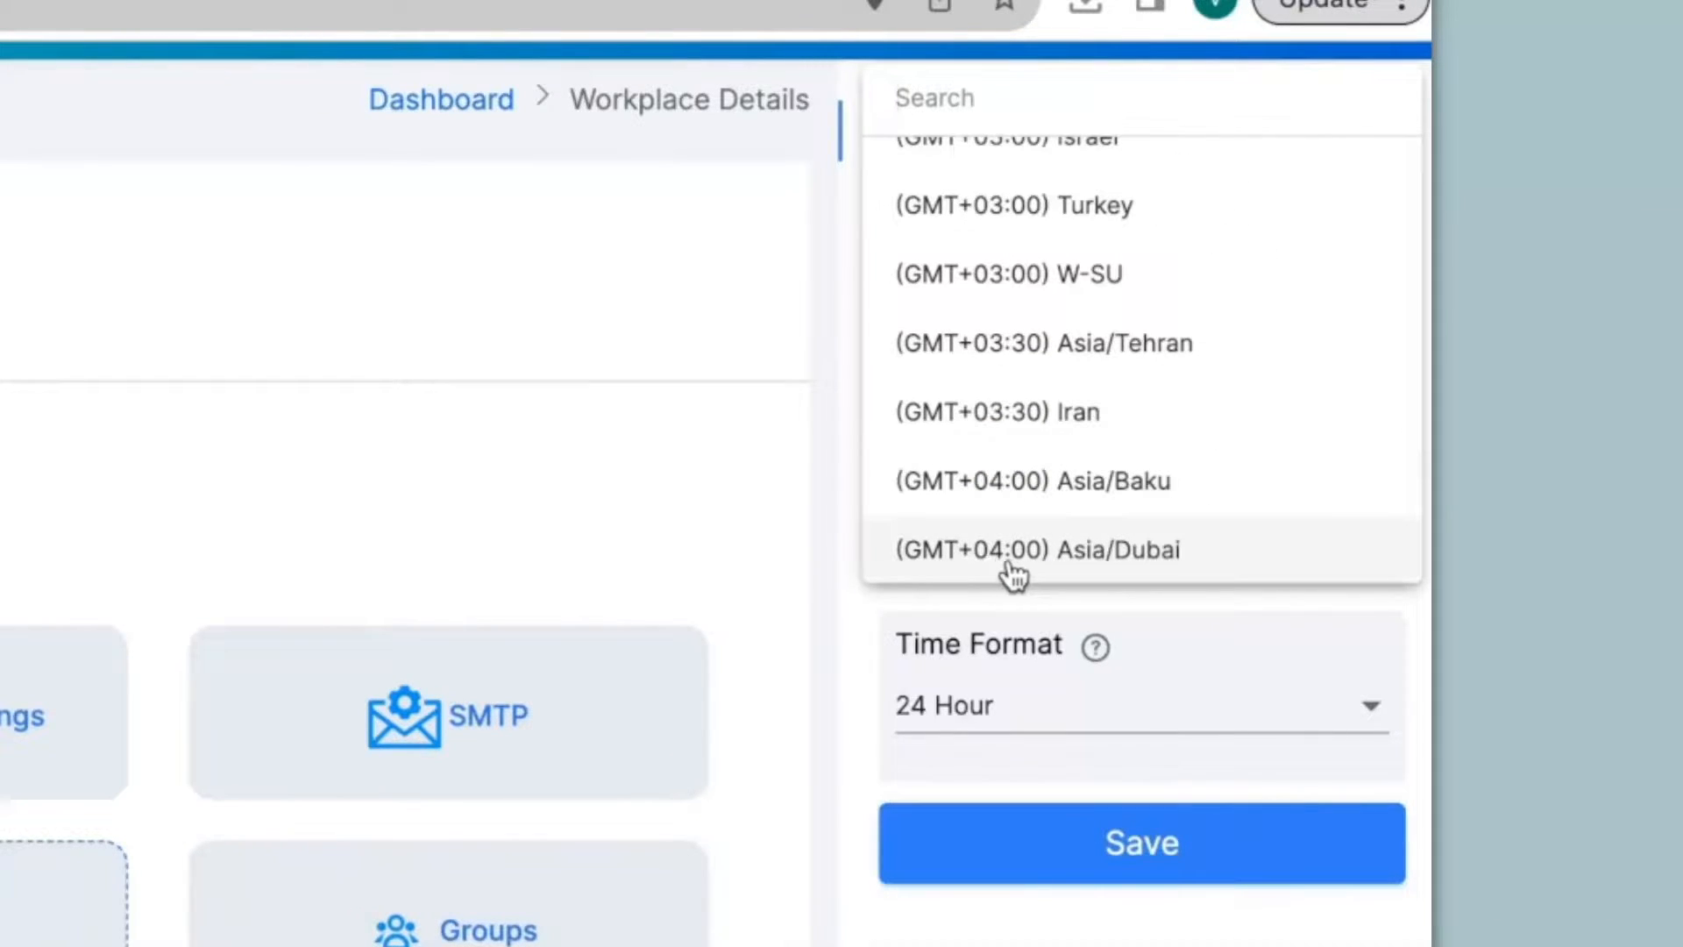
left_click(1053, 568)
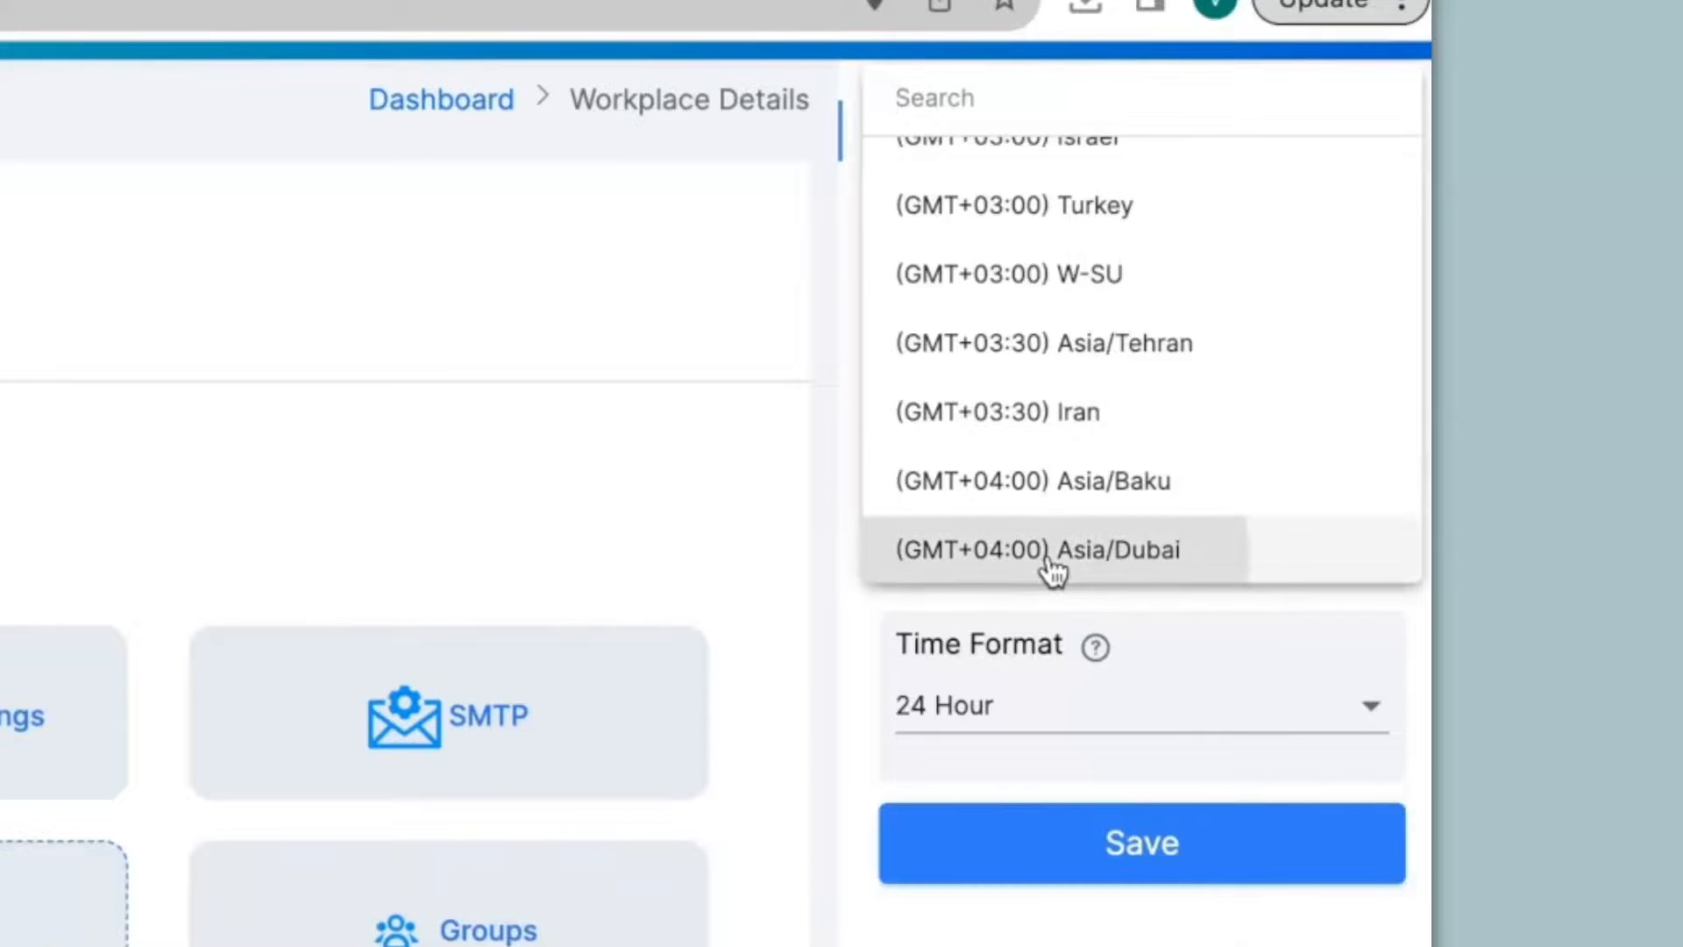
Step: Set the workplace date format to YYYY-MM-DD and the time format to 12 Hour, and save the settings
left_click(981, 529)
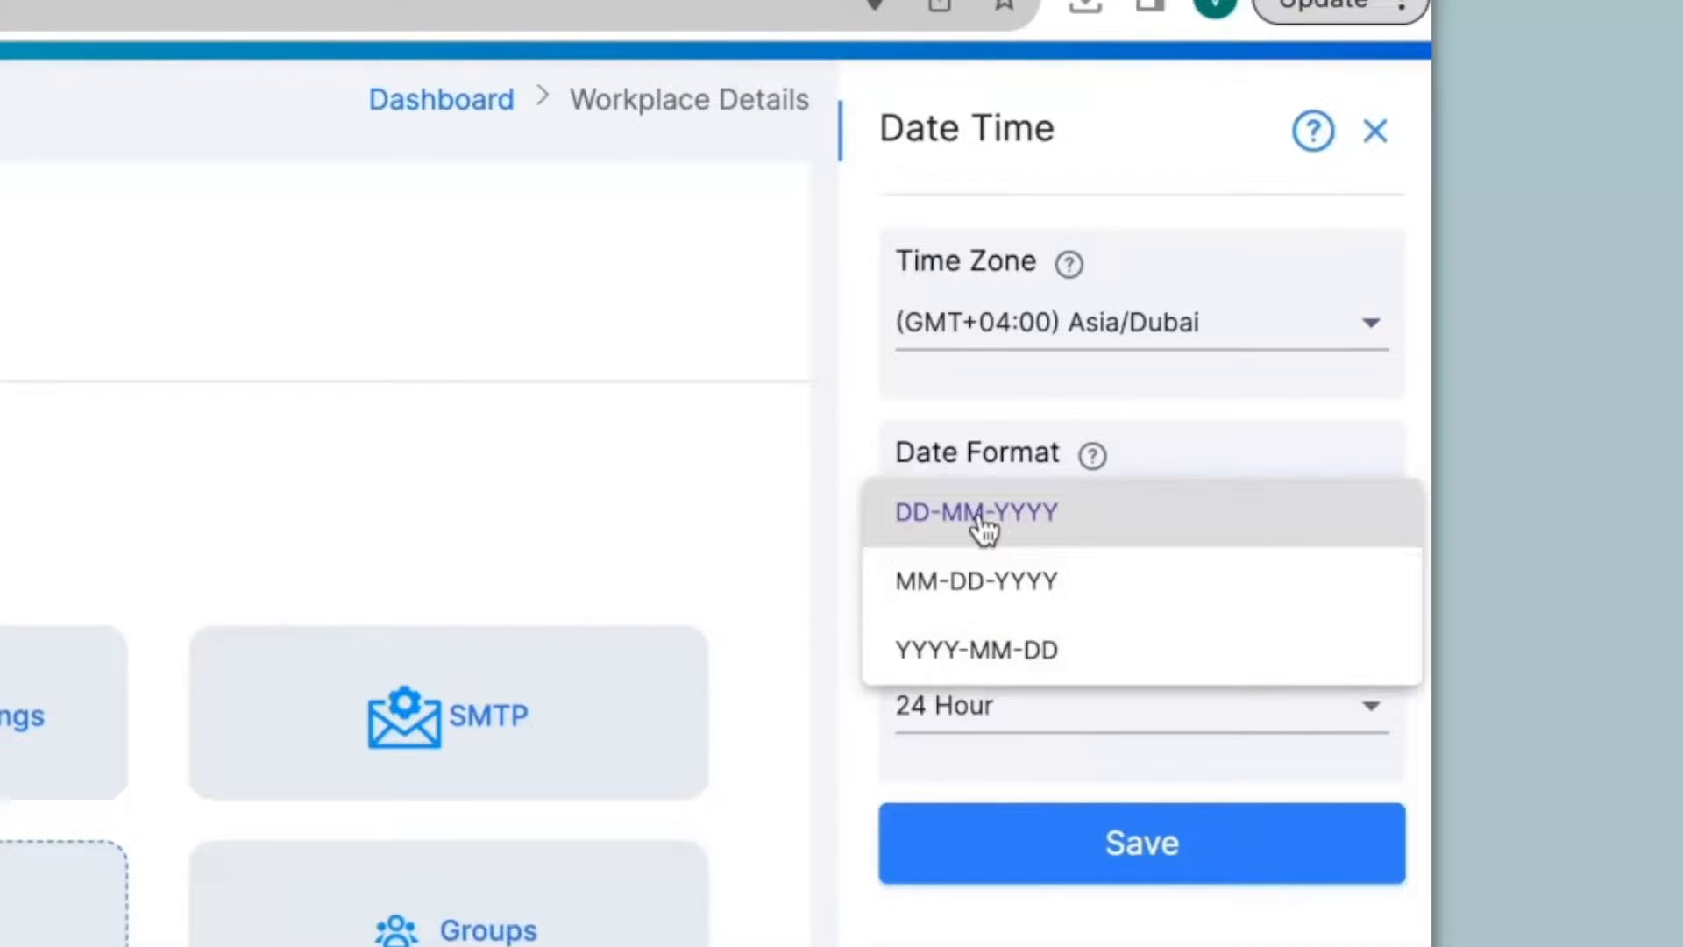
left_click(971, 667)
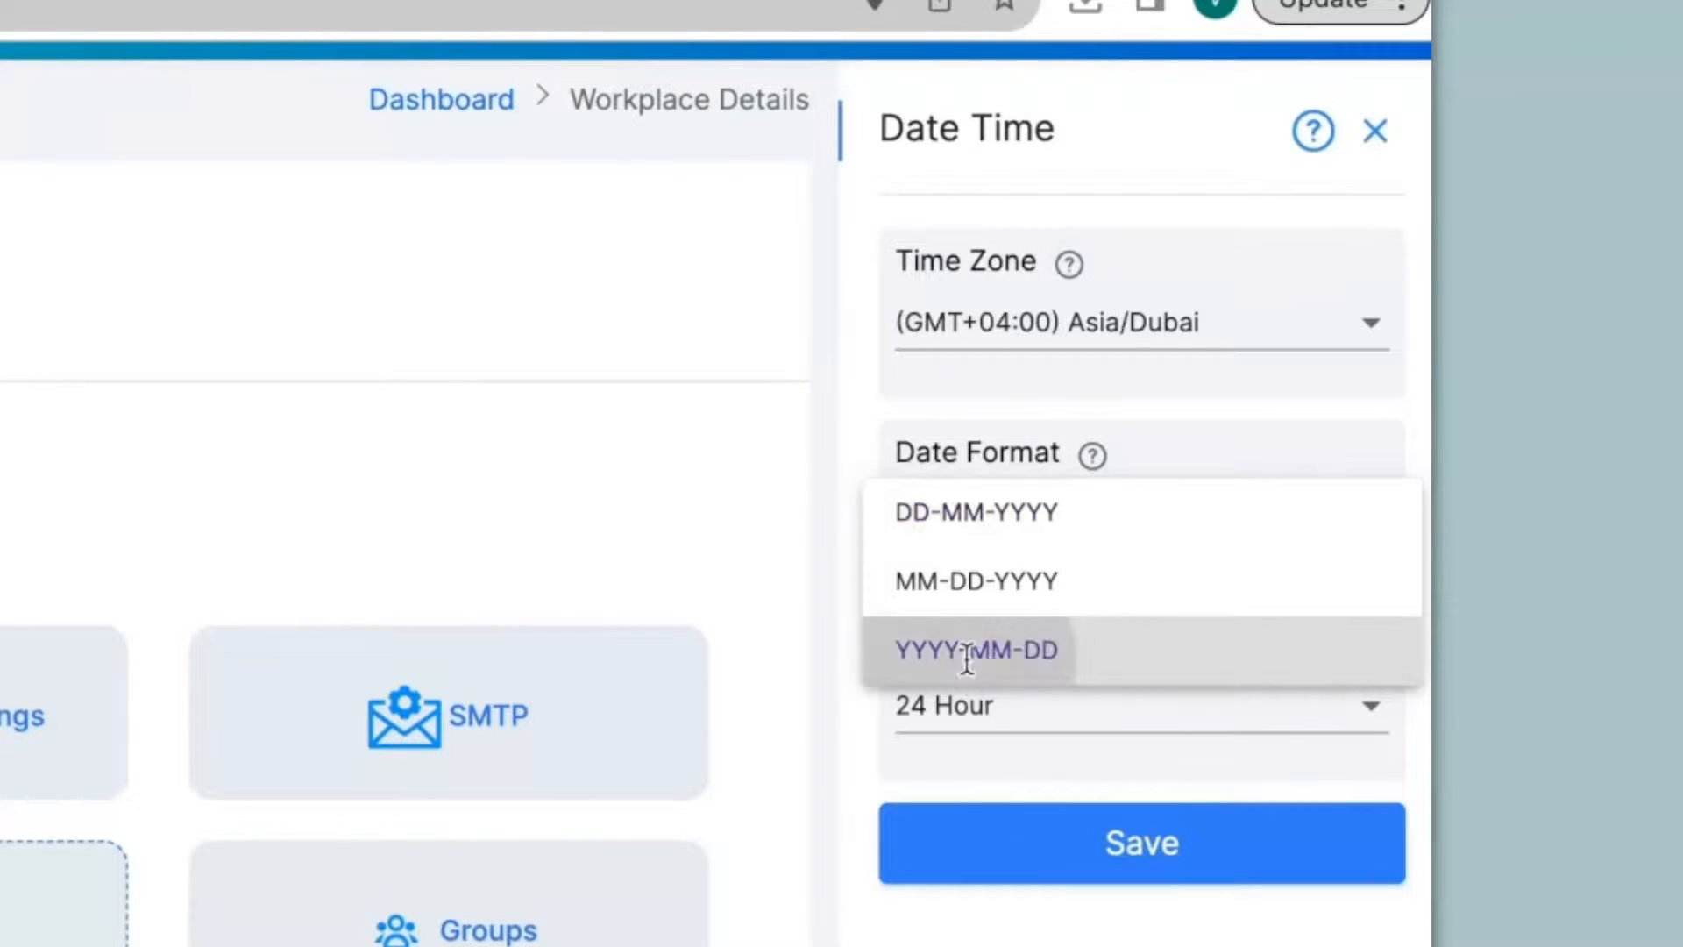
left_click(1013, 726)
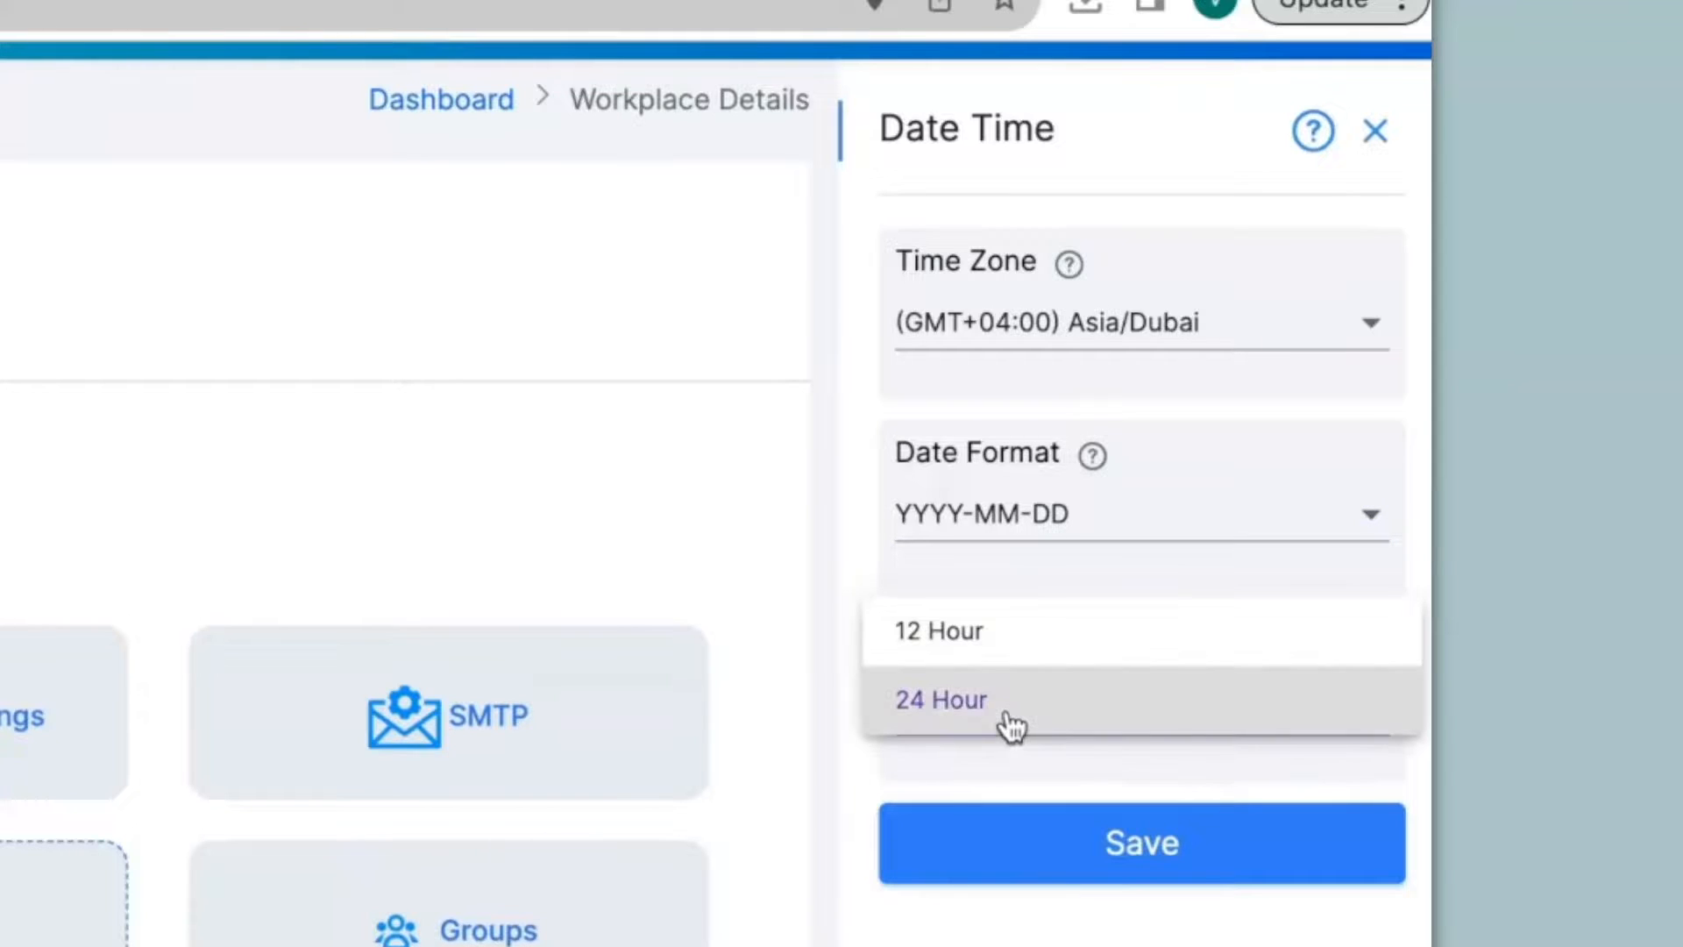
left_click(978, 639)
left_click(1090, 841)
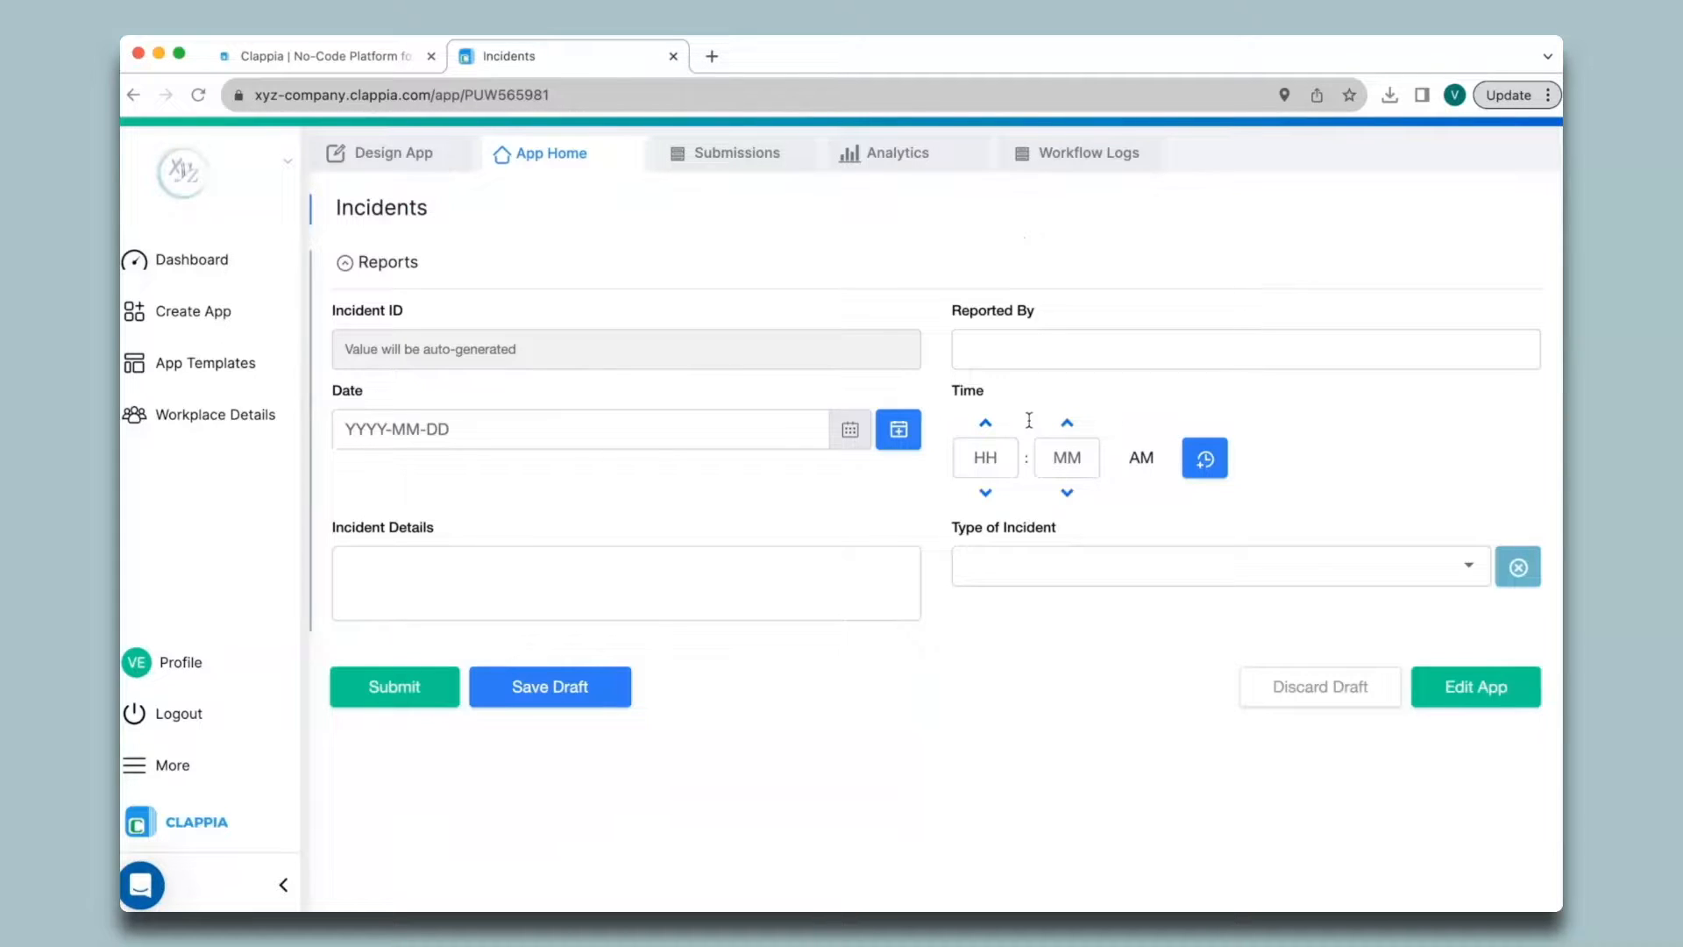
Step: Download the Incidents app's submissions and widen the Created At and last-updated columns in the exported spreadsheet
left_click(737, 156)
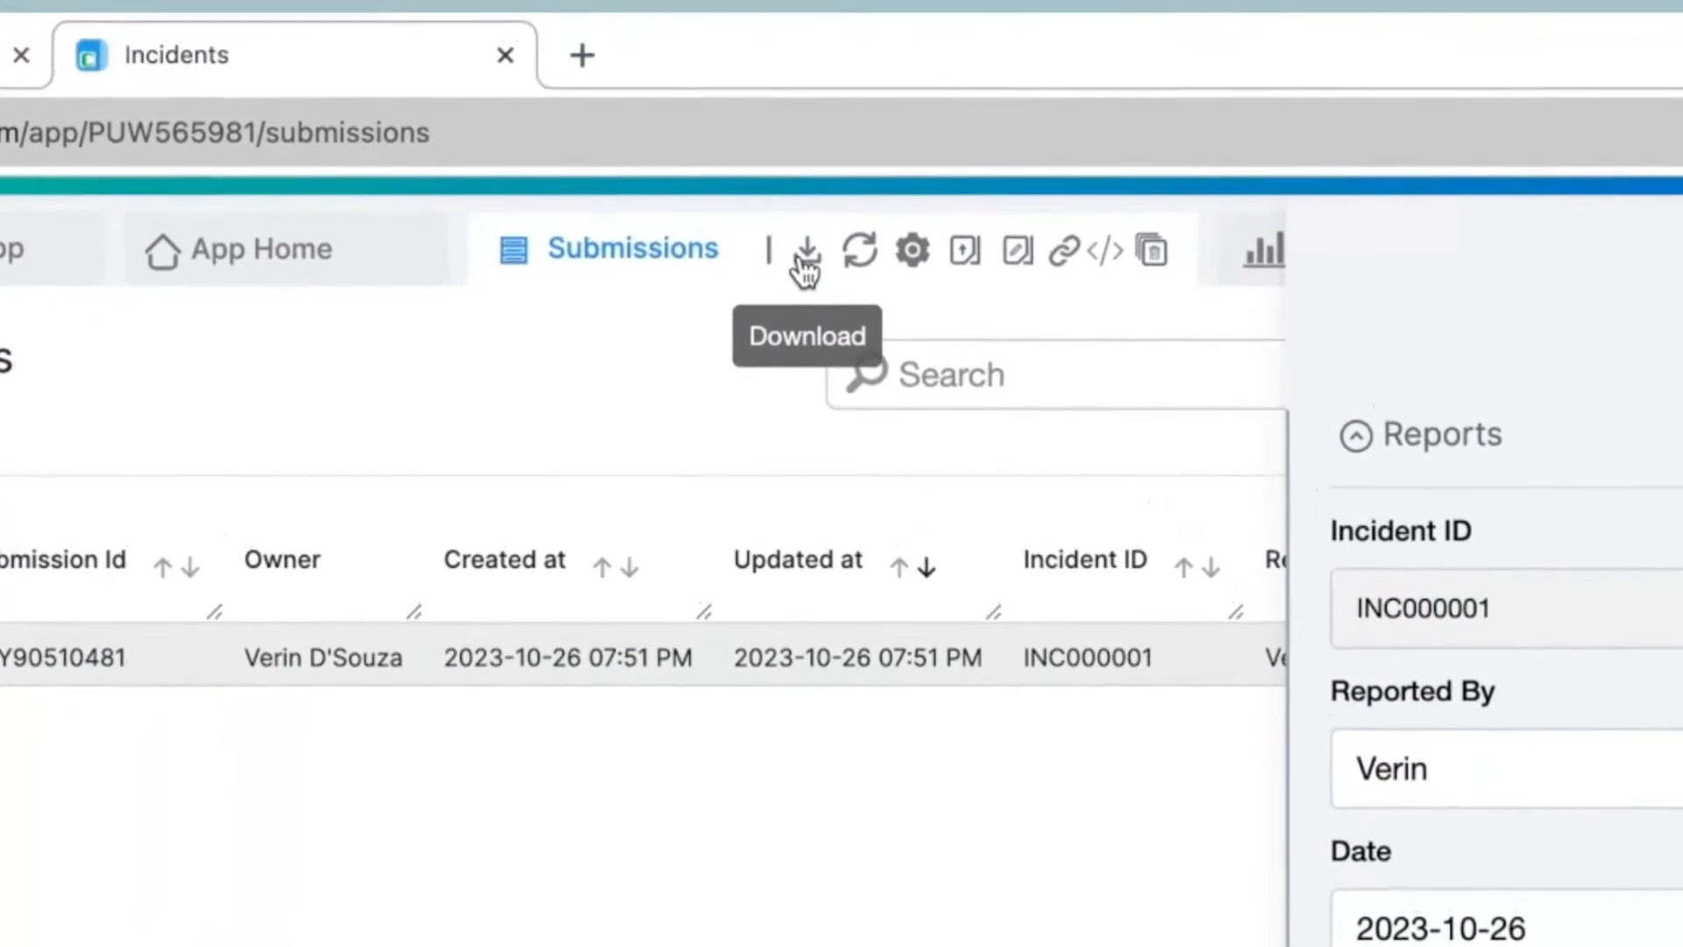
left_click(815, 147)
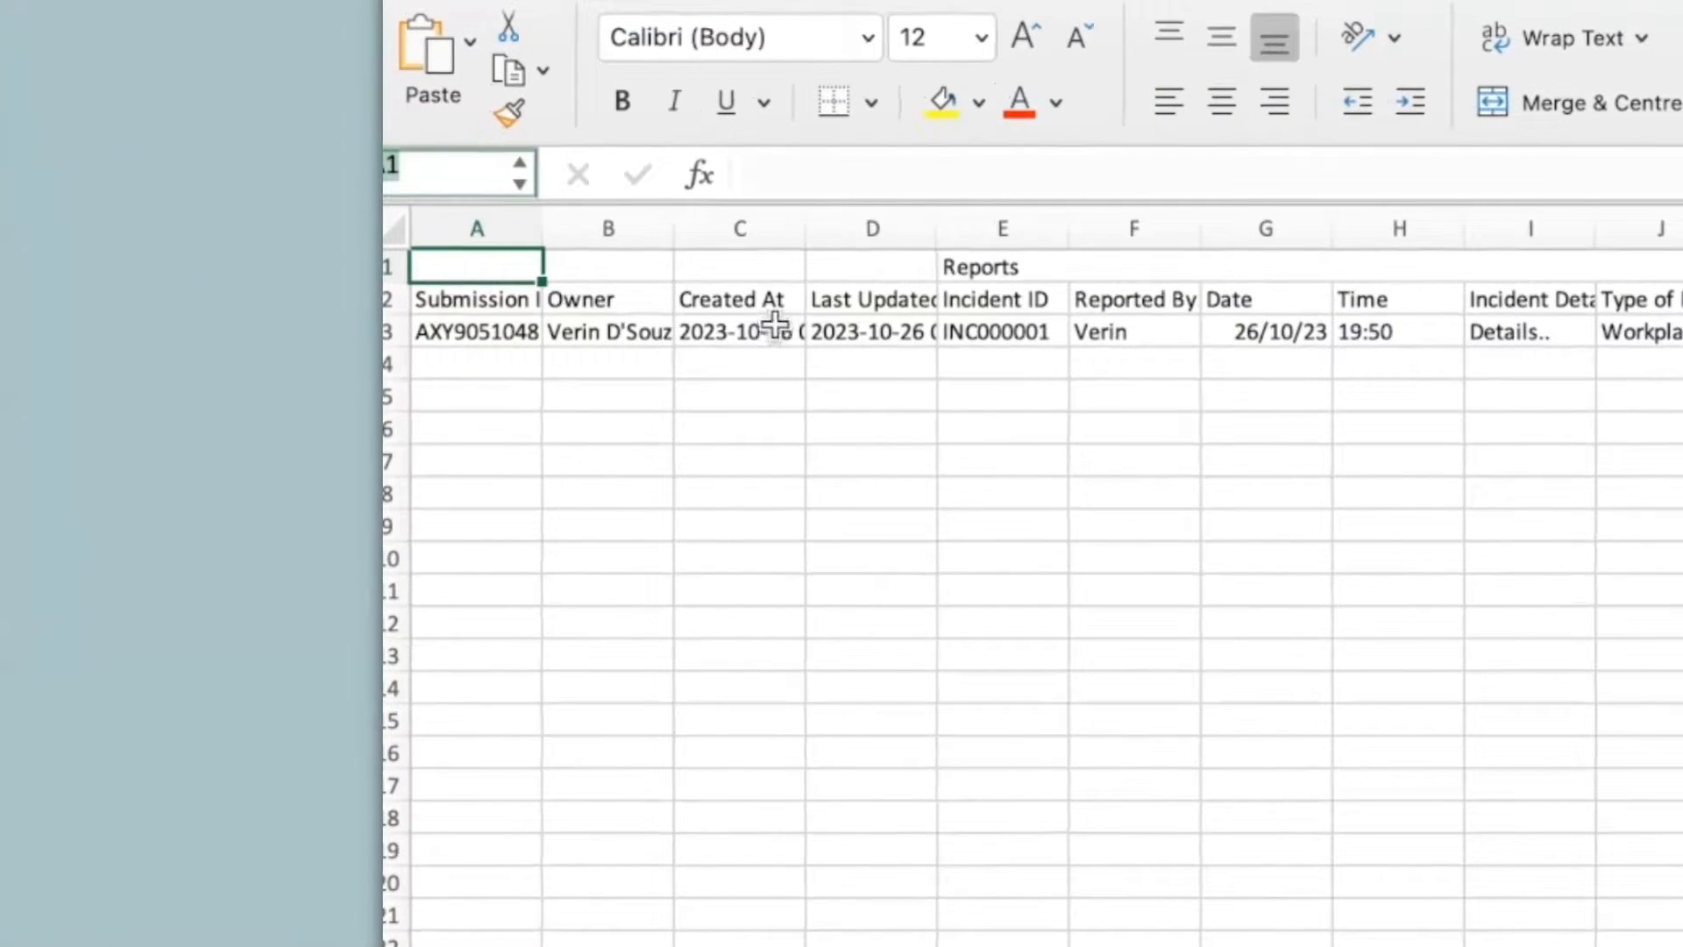
left_click_drag(804, 240, 909, 241)
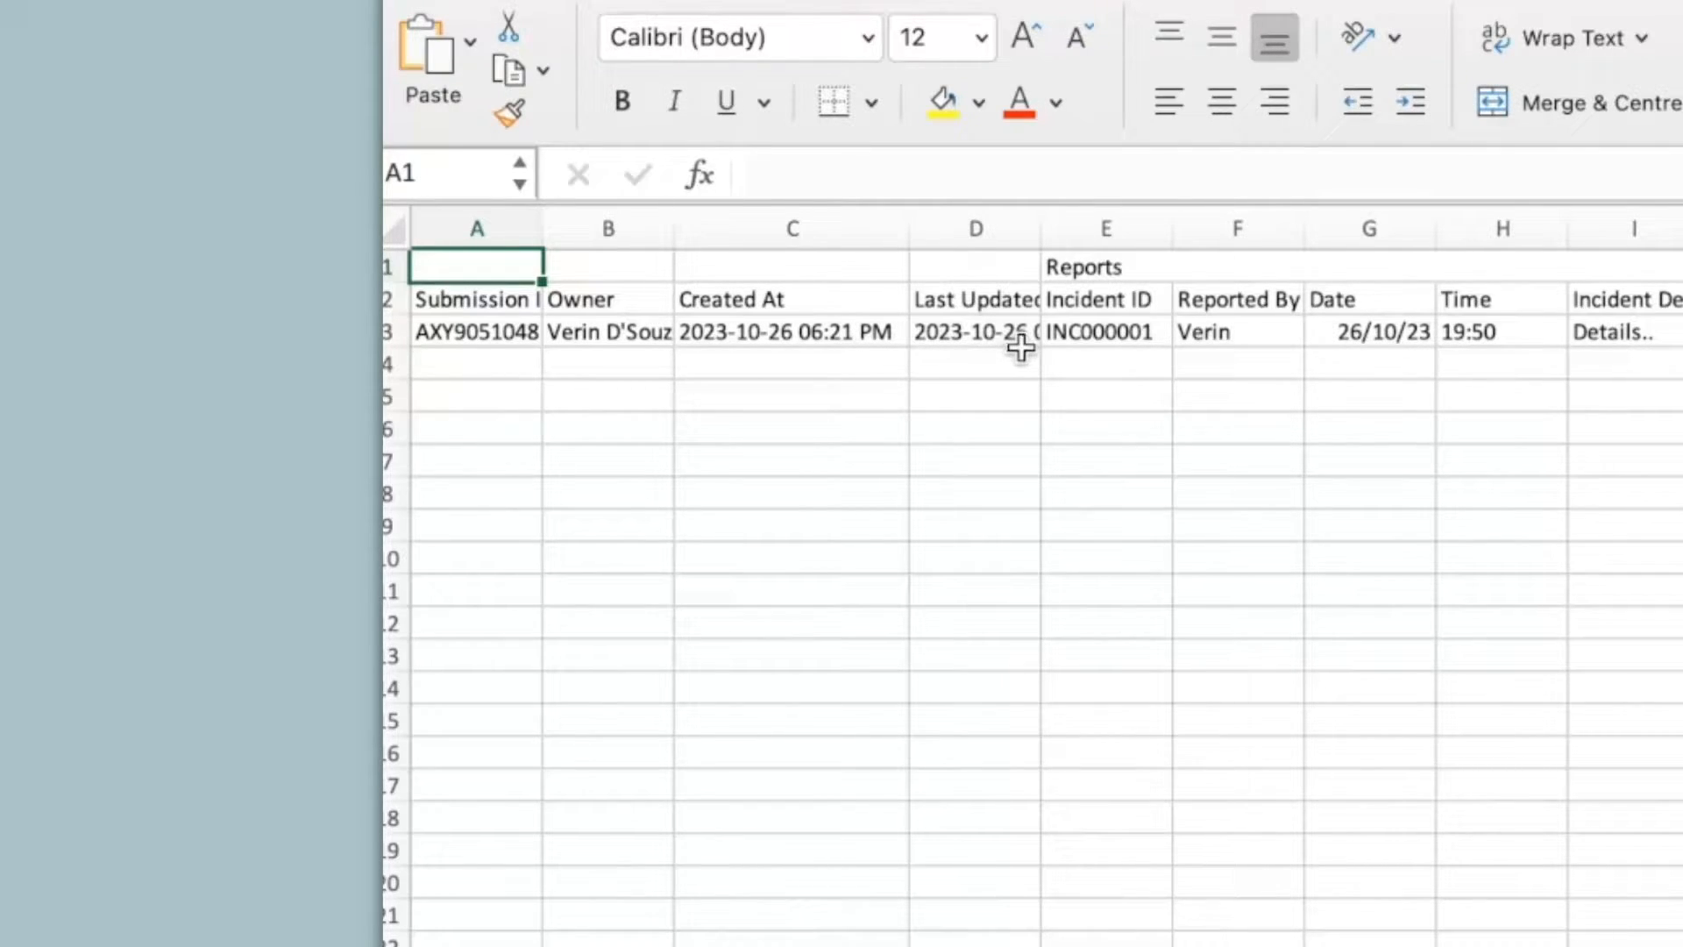
left_click_drag(1042, 248, 1172, 248)
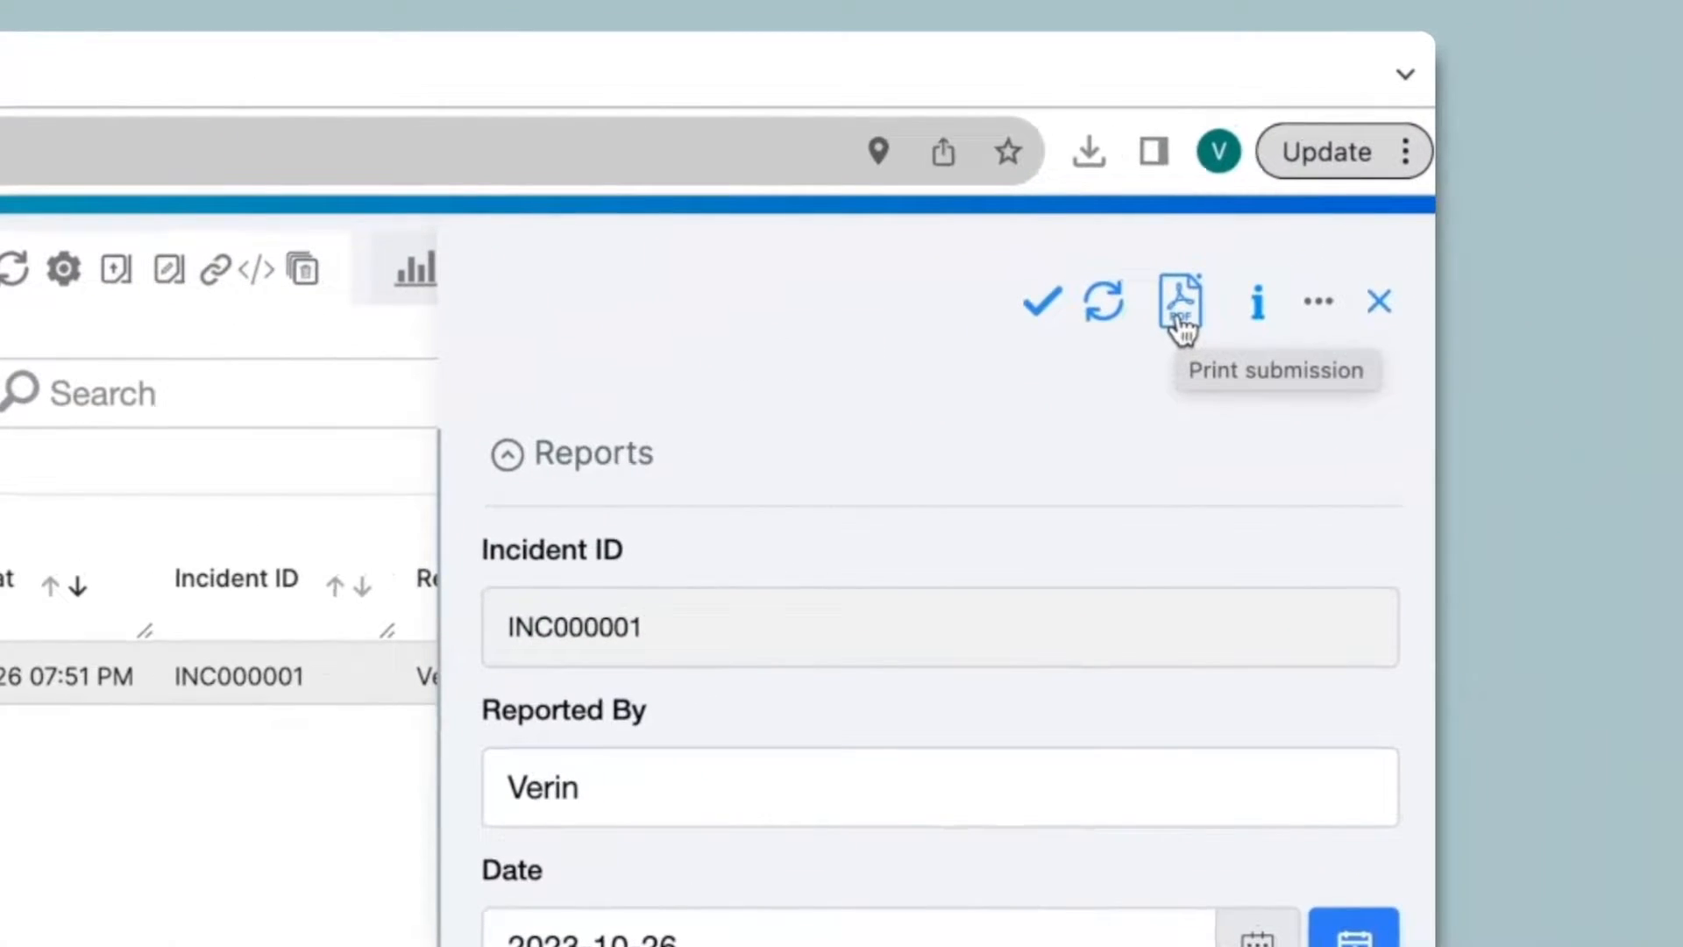
Step: Preview the PDF printout of the incident submission and close the preview
left_click(1179, 314)
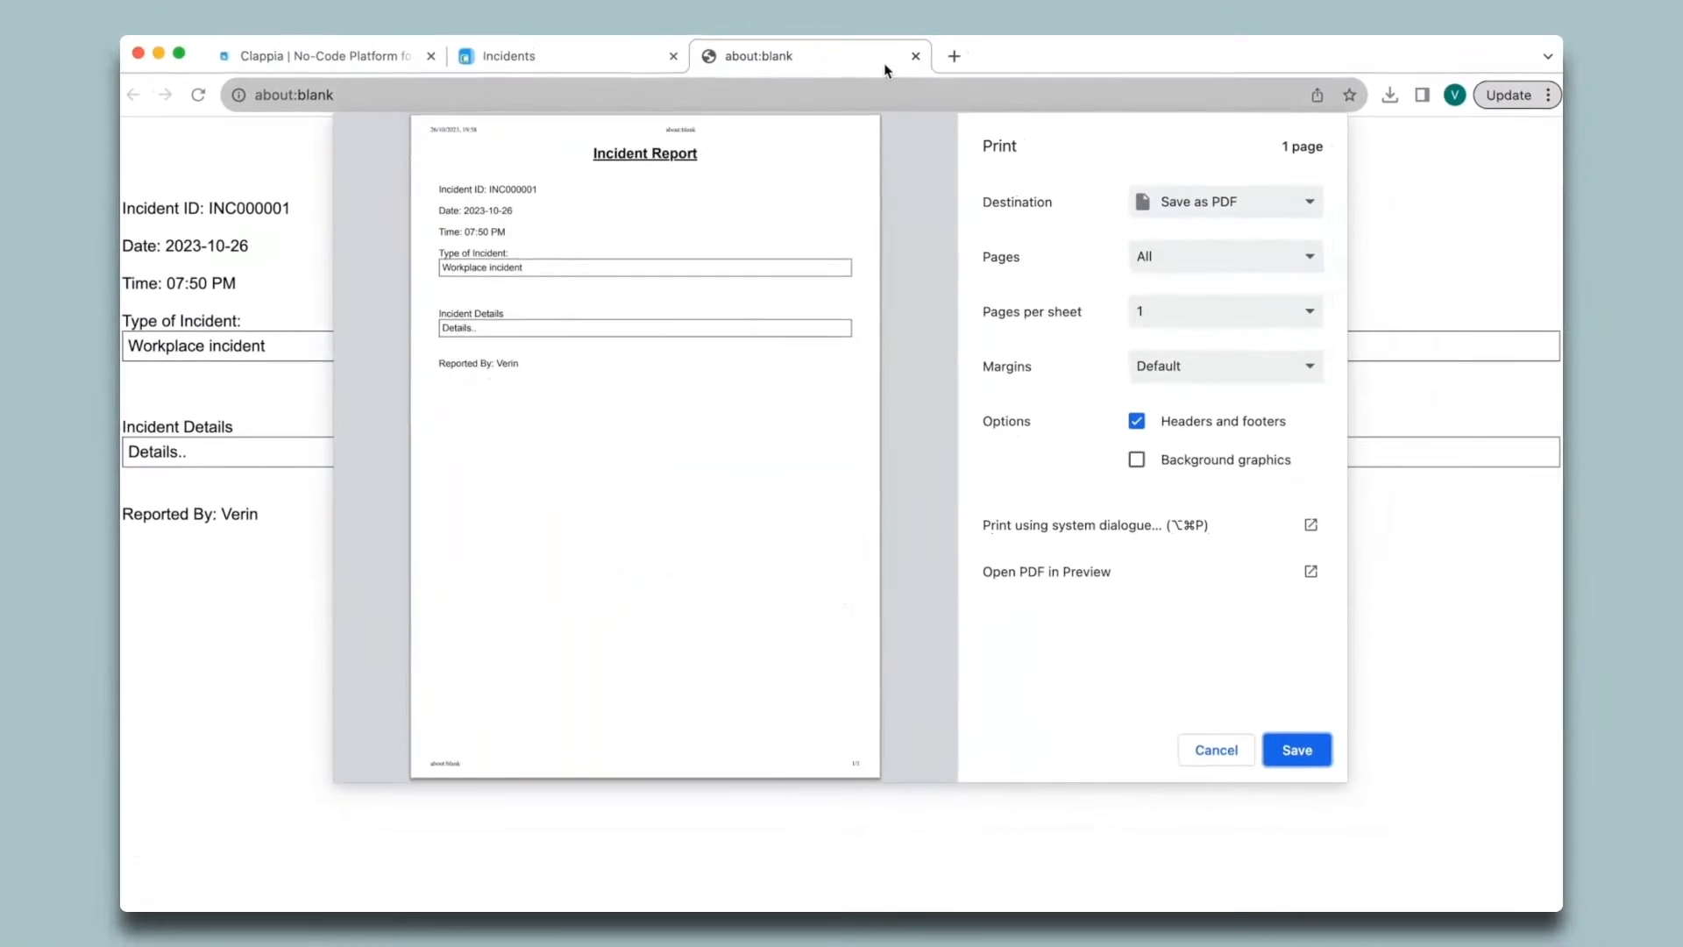
left_click(916, 56)
key("super+w")
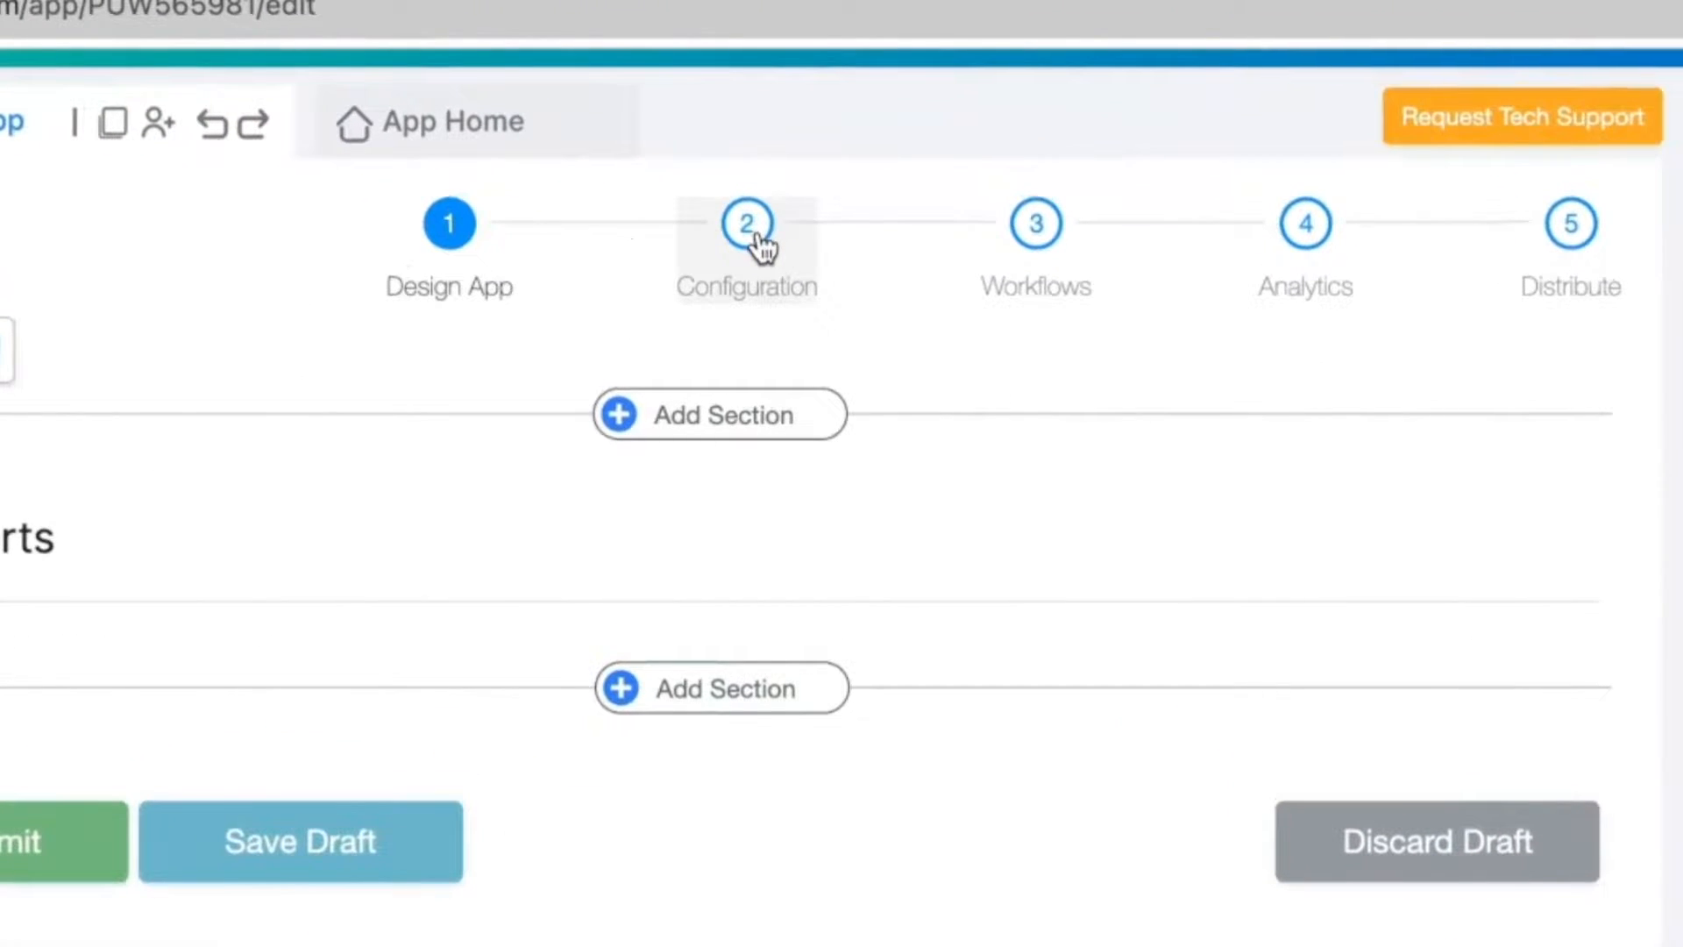
Step: Open the Incident report template for editing in the app's print settings
left_click(801, 215)
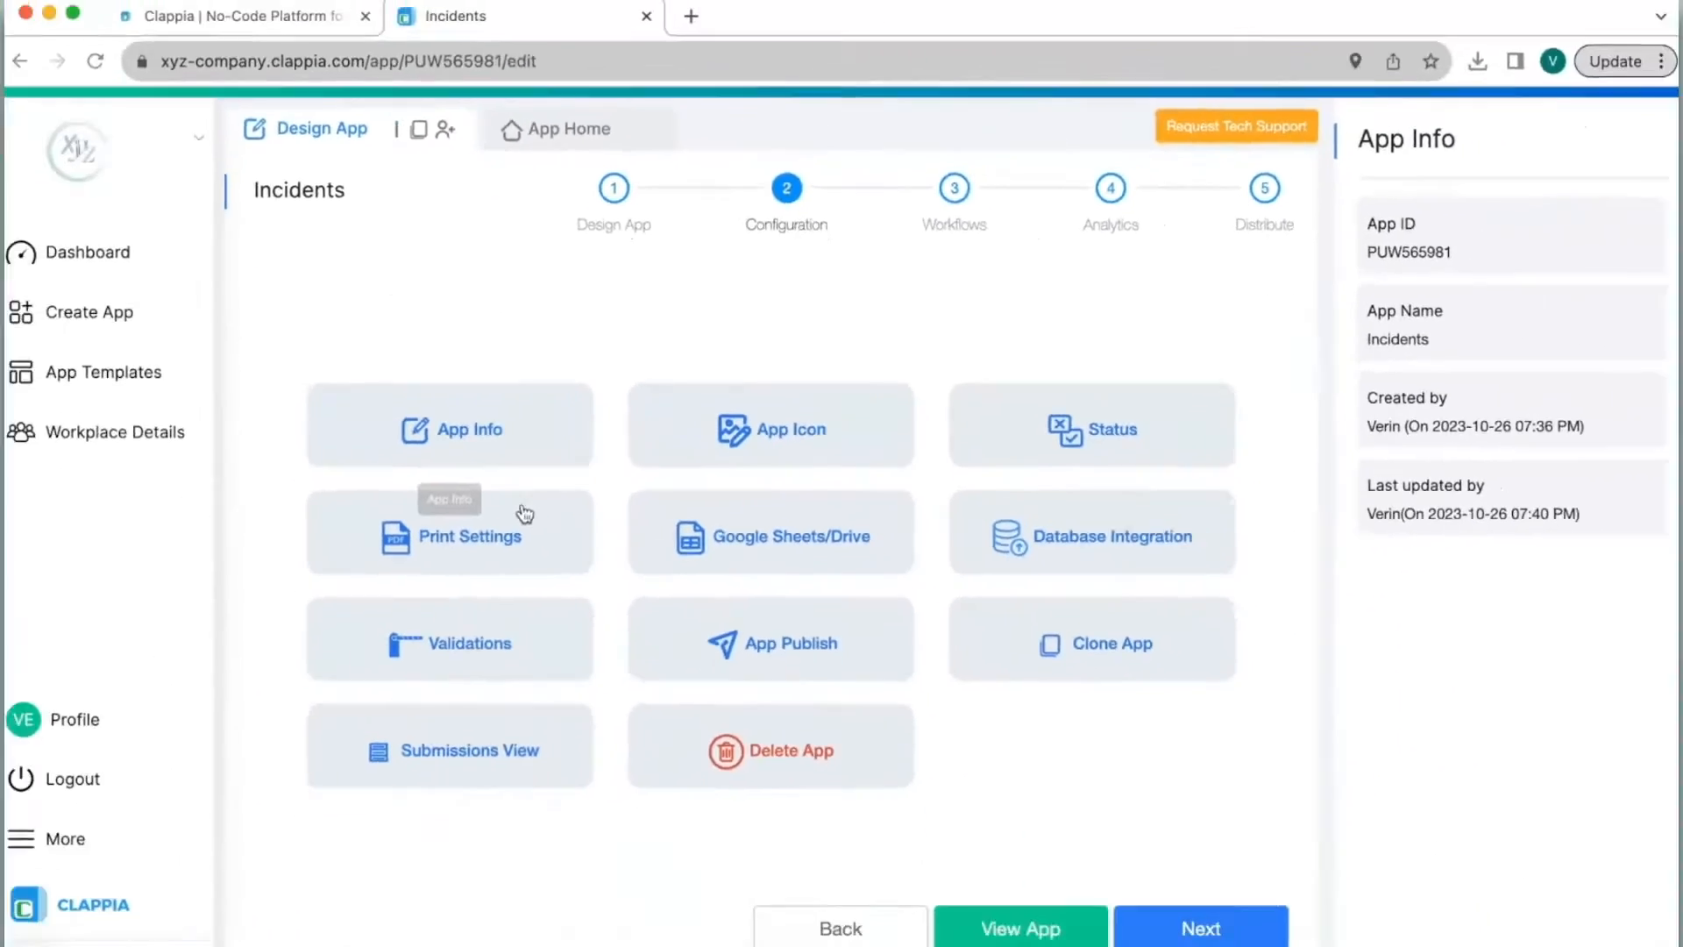
left_click(525, 514)
left_click(1390, 277)
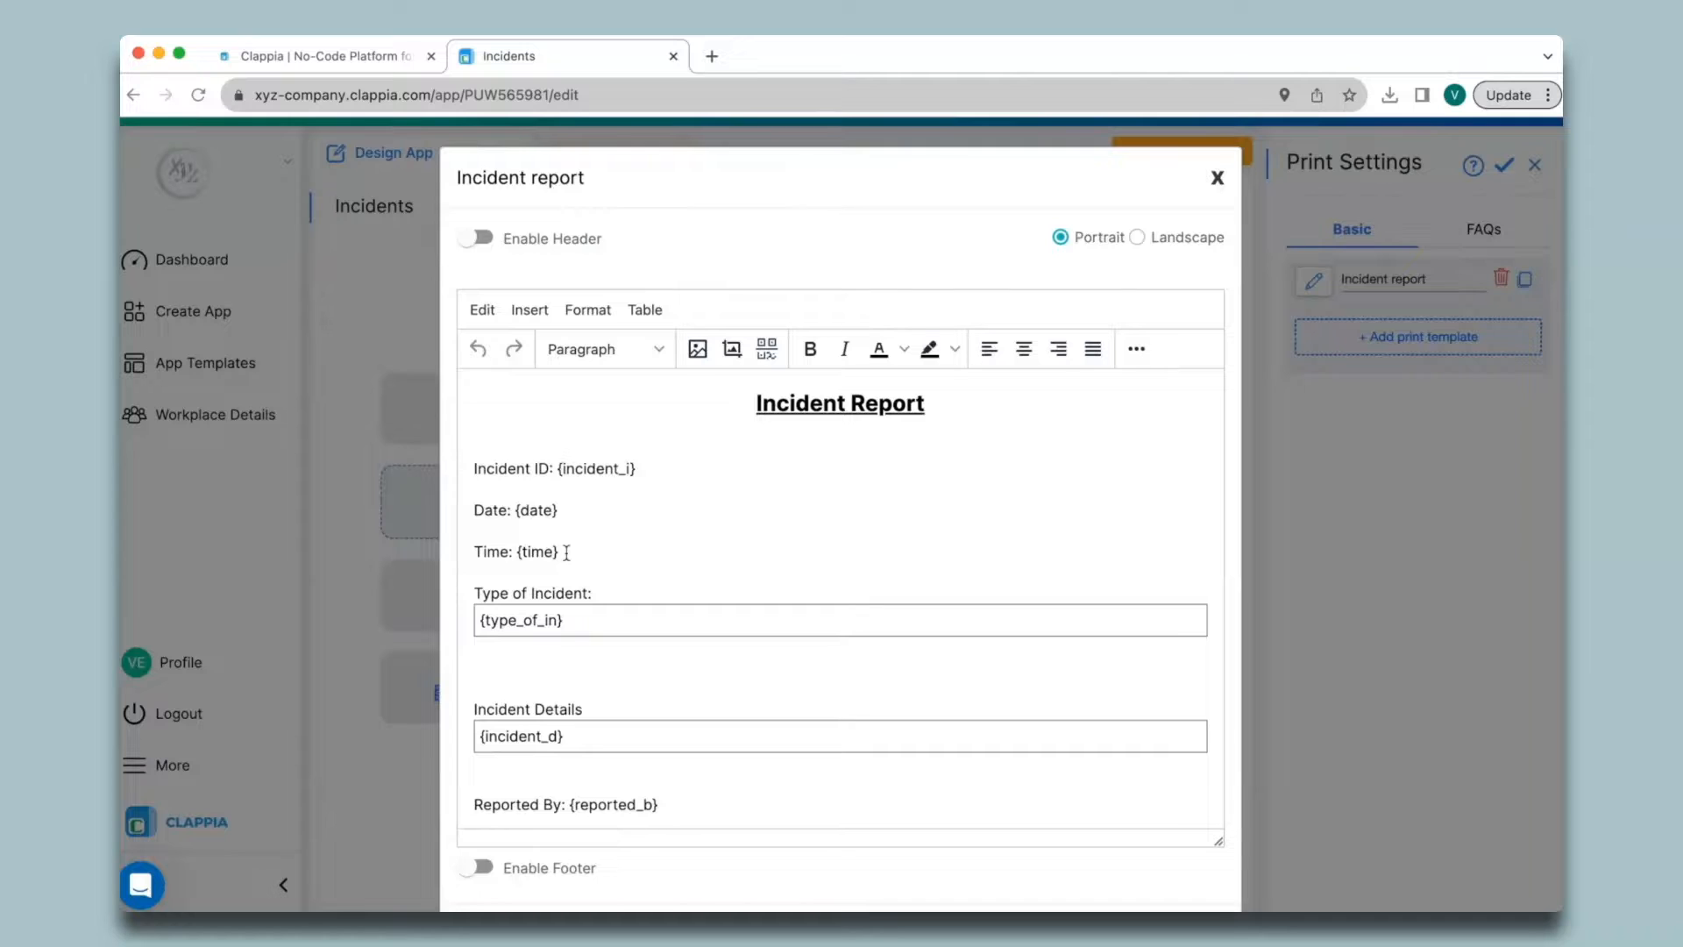
Step: Replace the {time} variable on the template's Time line with the Submission Time variable and save the template
left_click(567, 552)
key("BackSpace")
key("BackSpace")
key("BackSpace")
key("BackSpace")
key("BackSpace")
key("BackSpace")
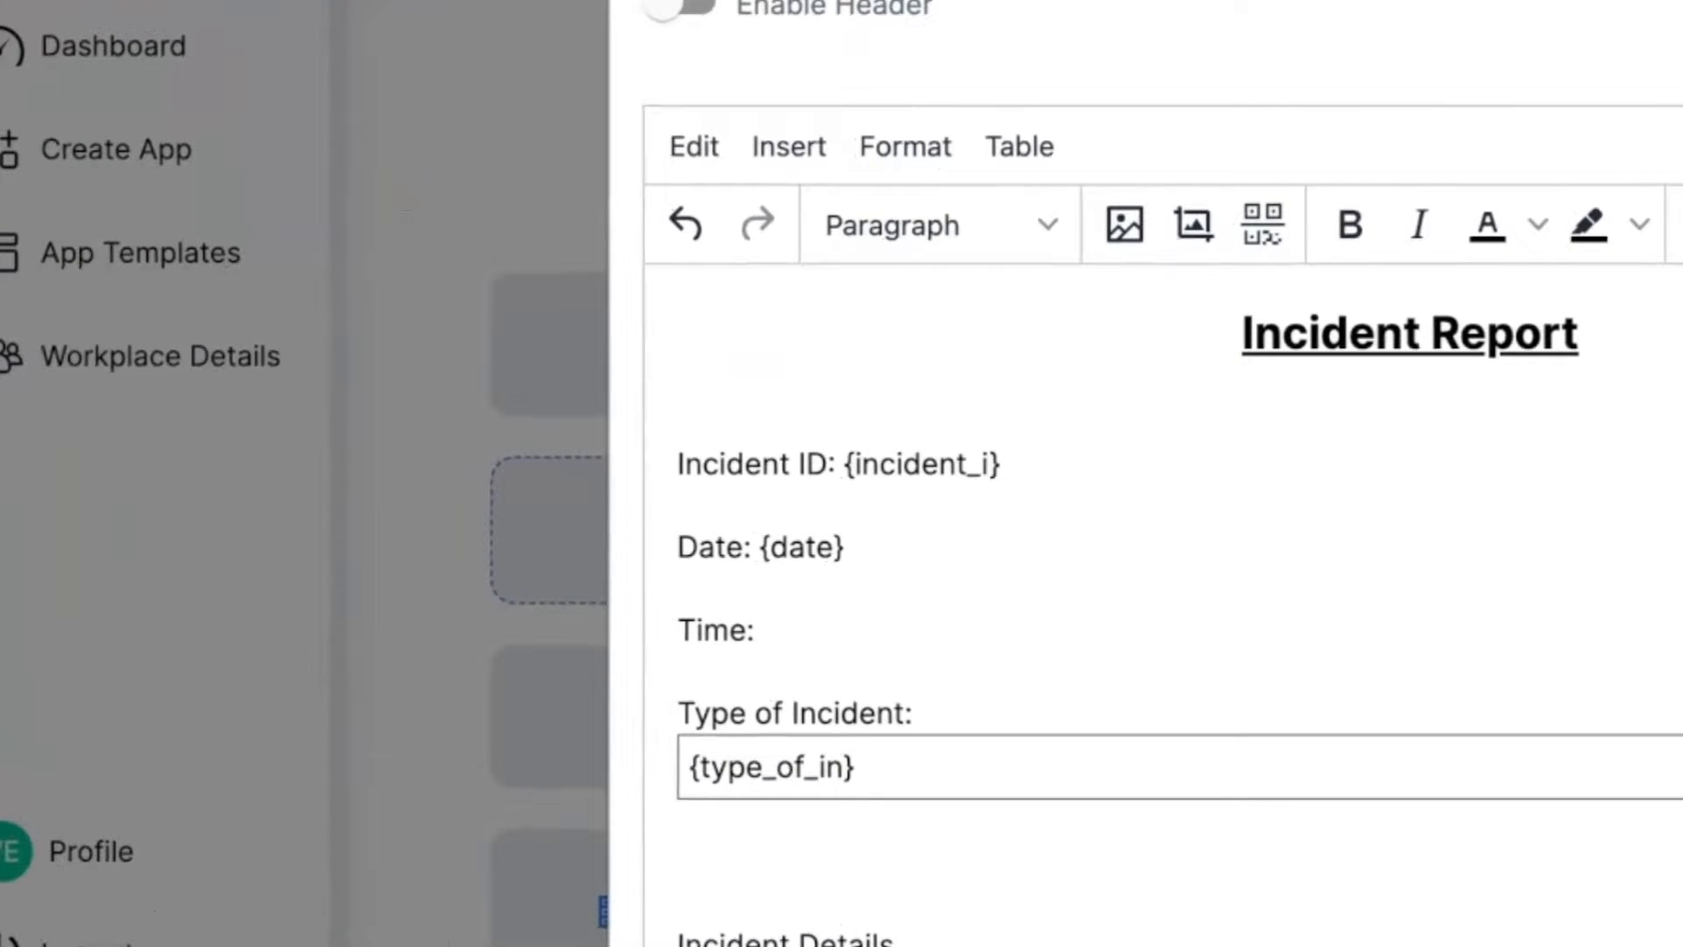
type("@")
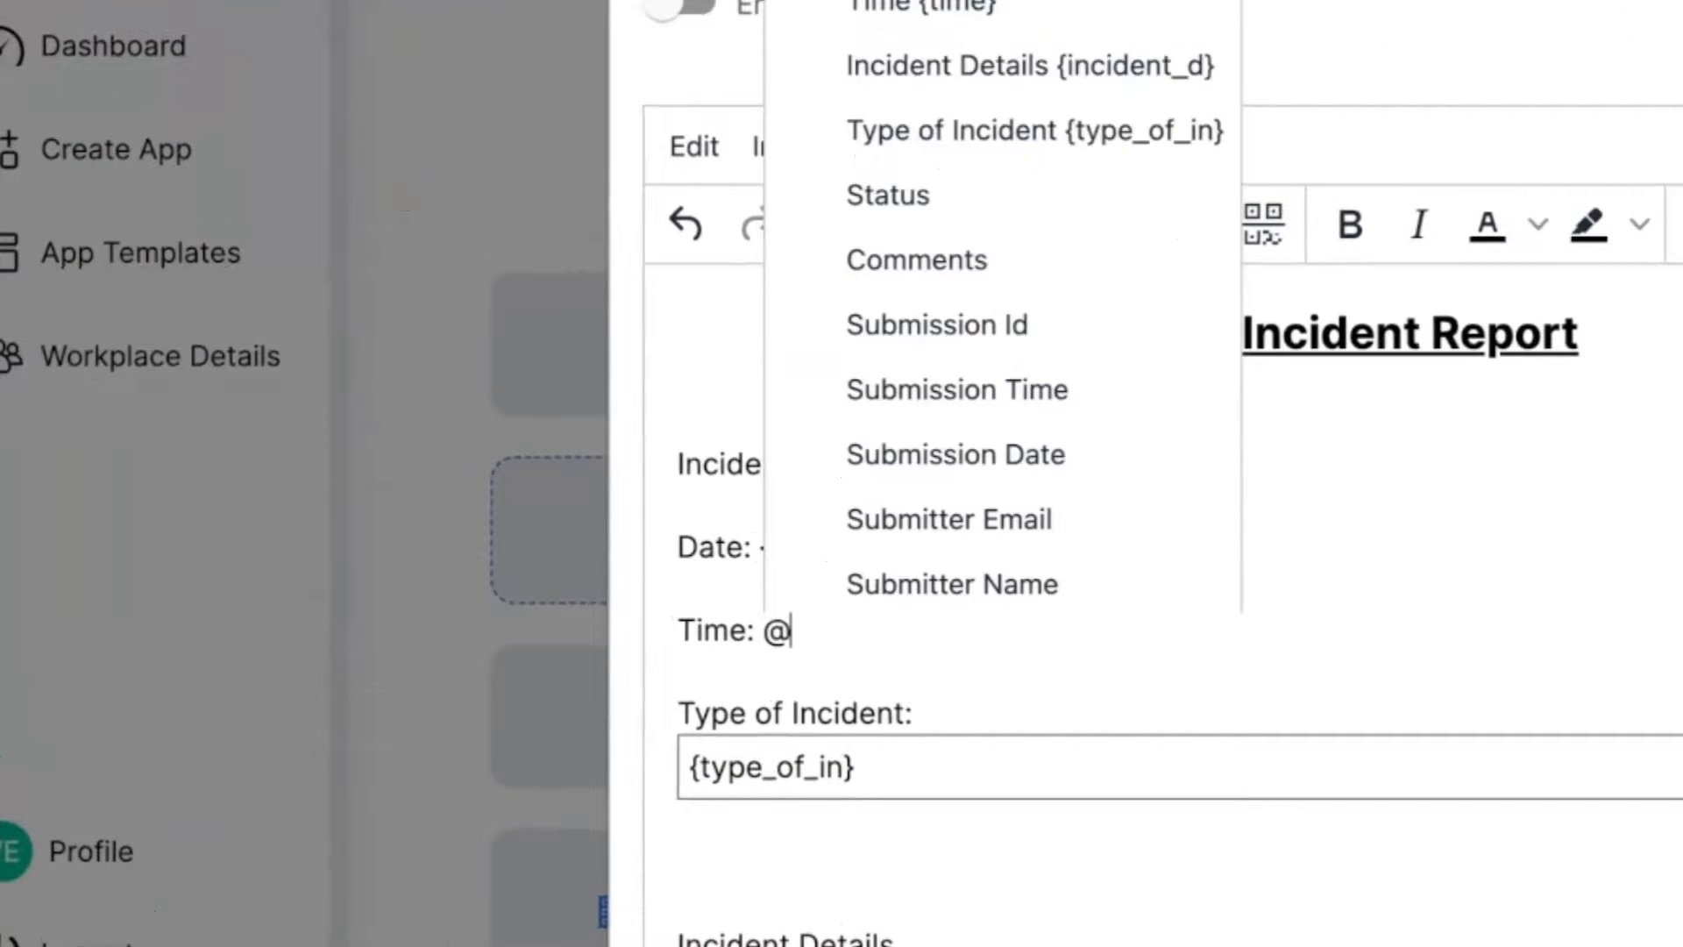
left_click(957, 391)
scroll(1316, 658, "down", 3)
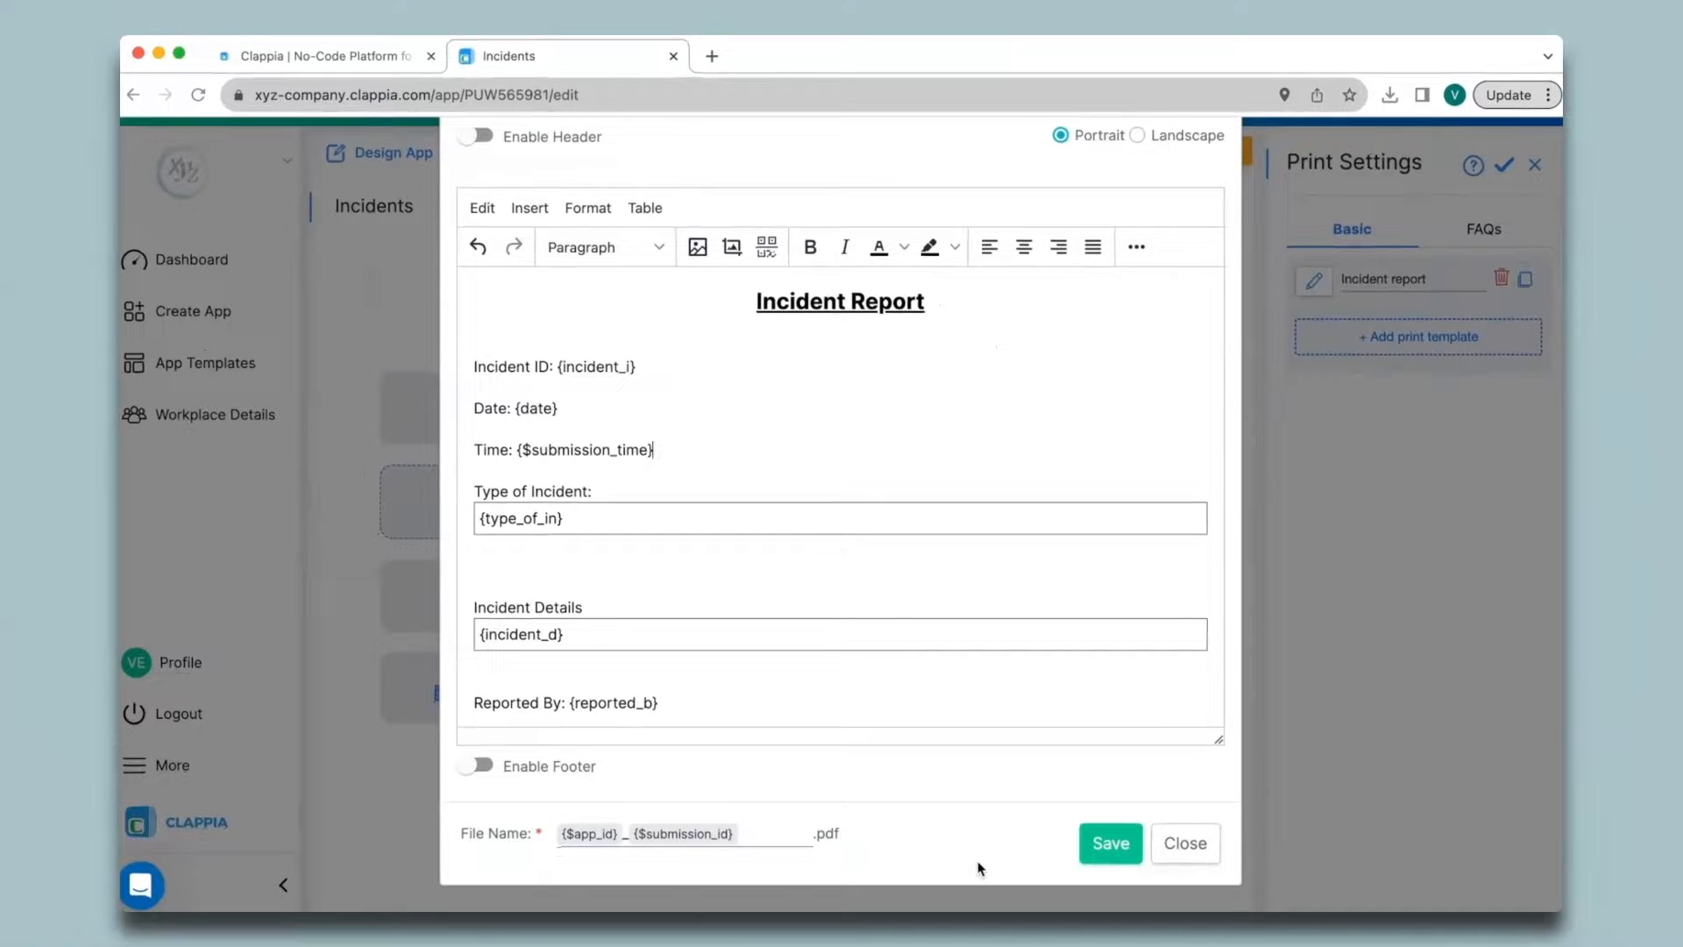
left_click(1107, 844)
Step: Print the incident submission again to check the Time line in the PDF preview, and close the preview
left_click(607, 156)
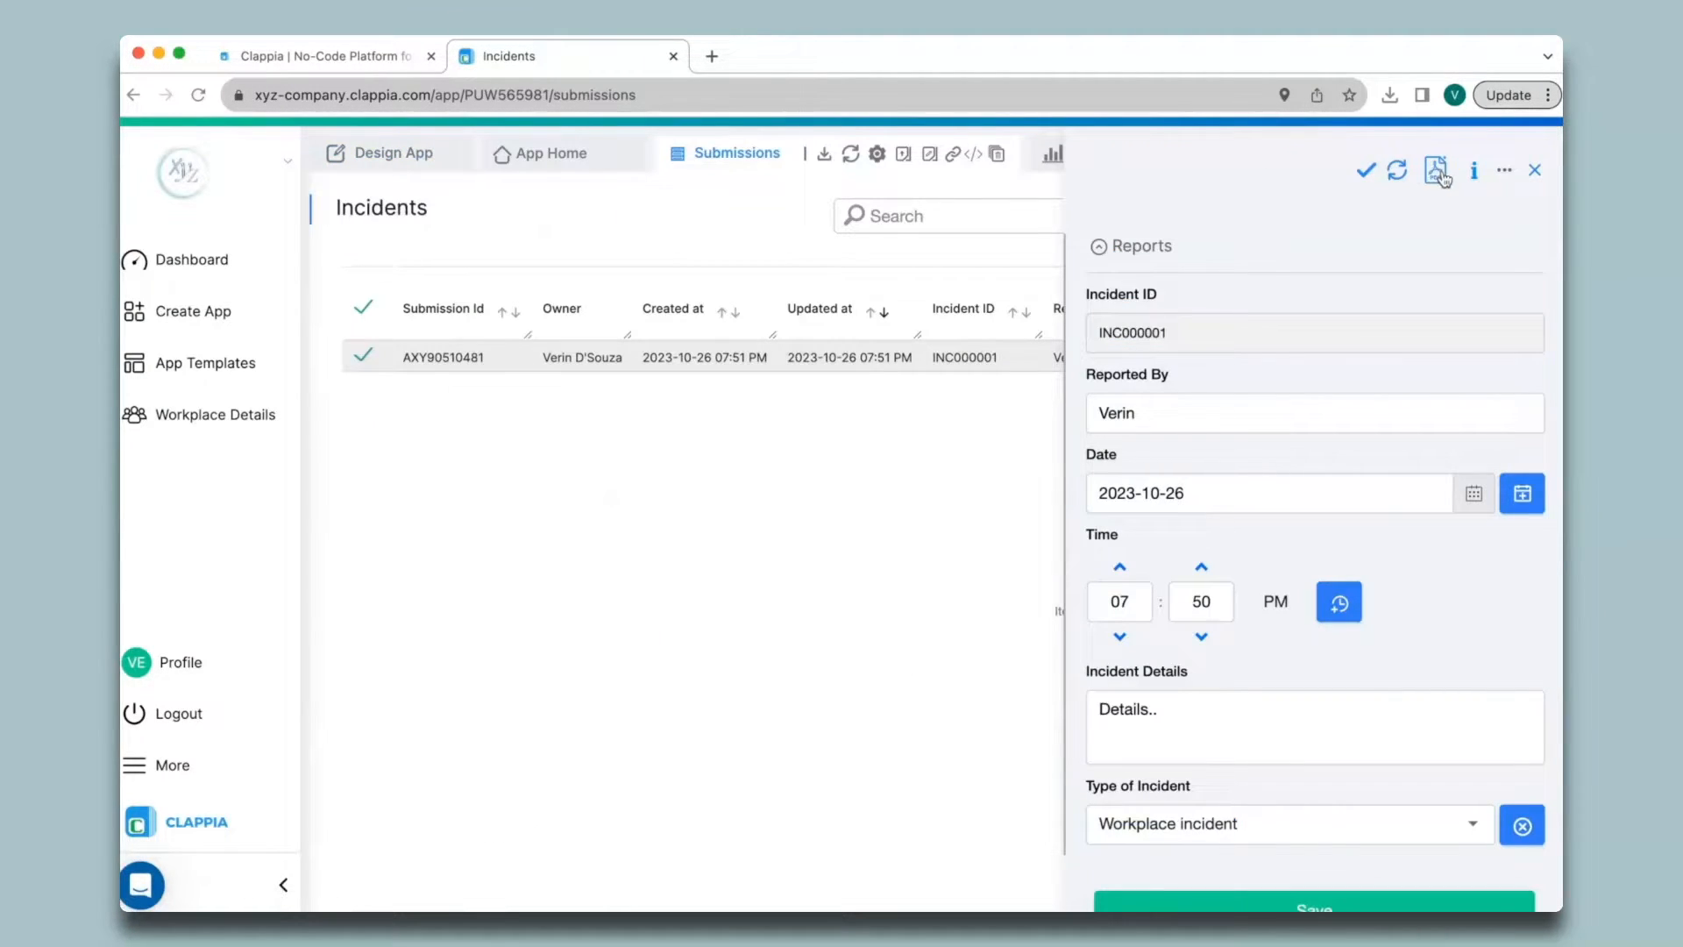
left_click(1443, 177)
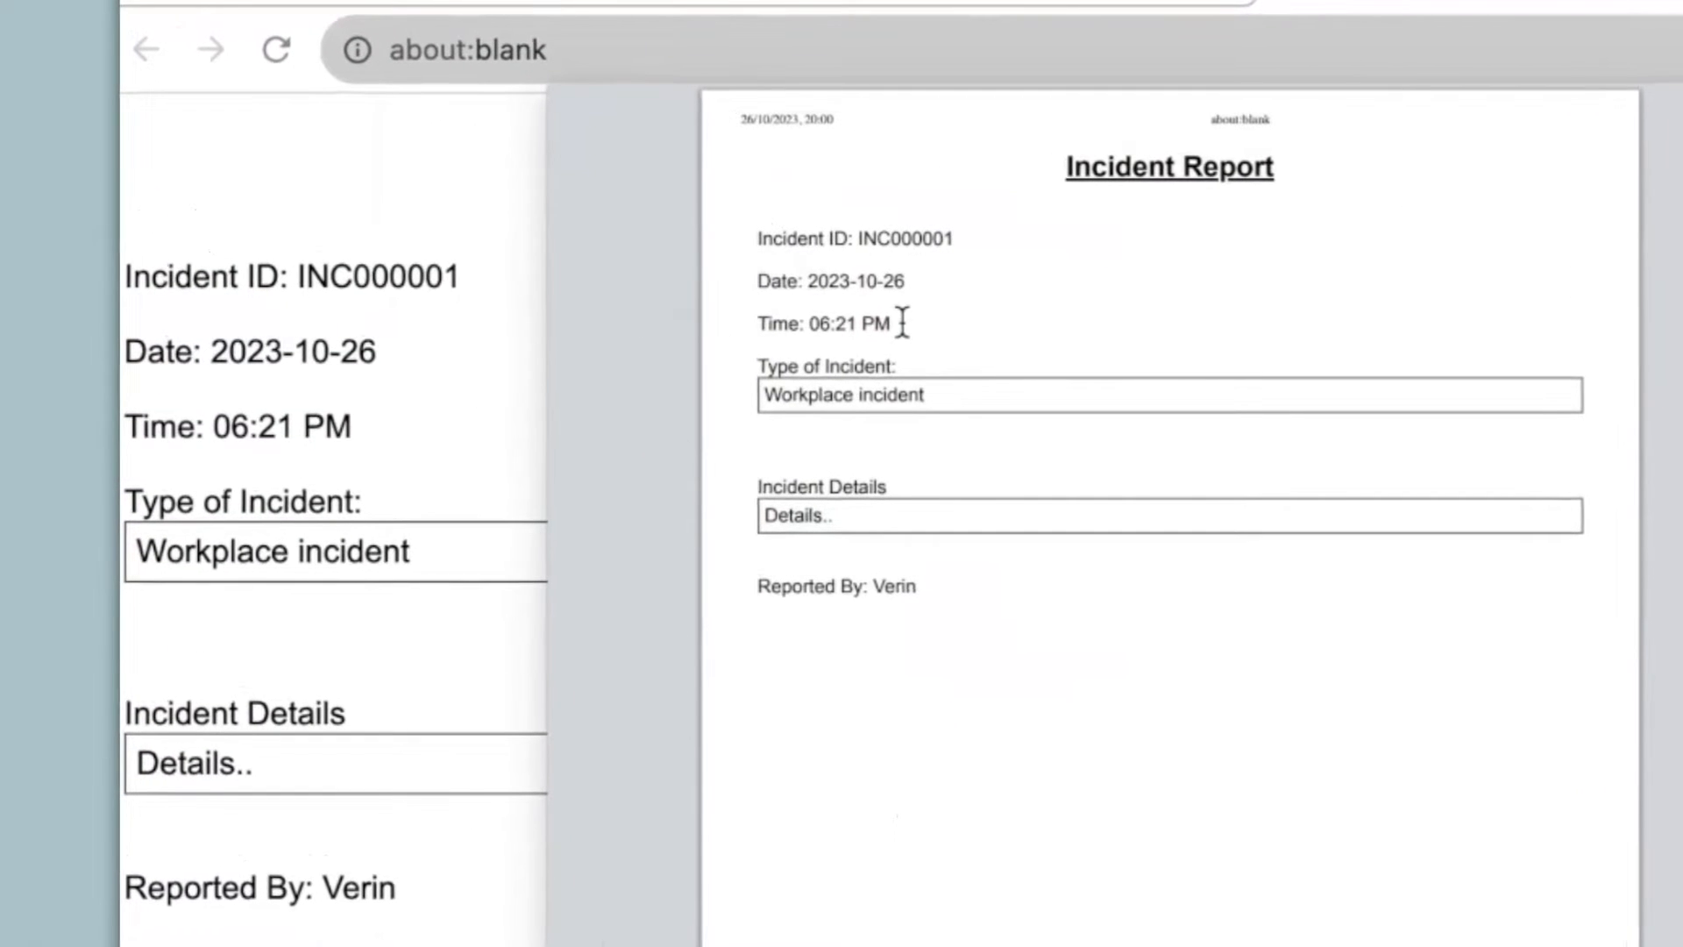
left_click_drag(902, 323, 758, 318)
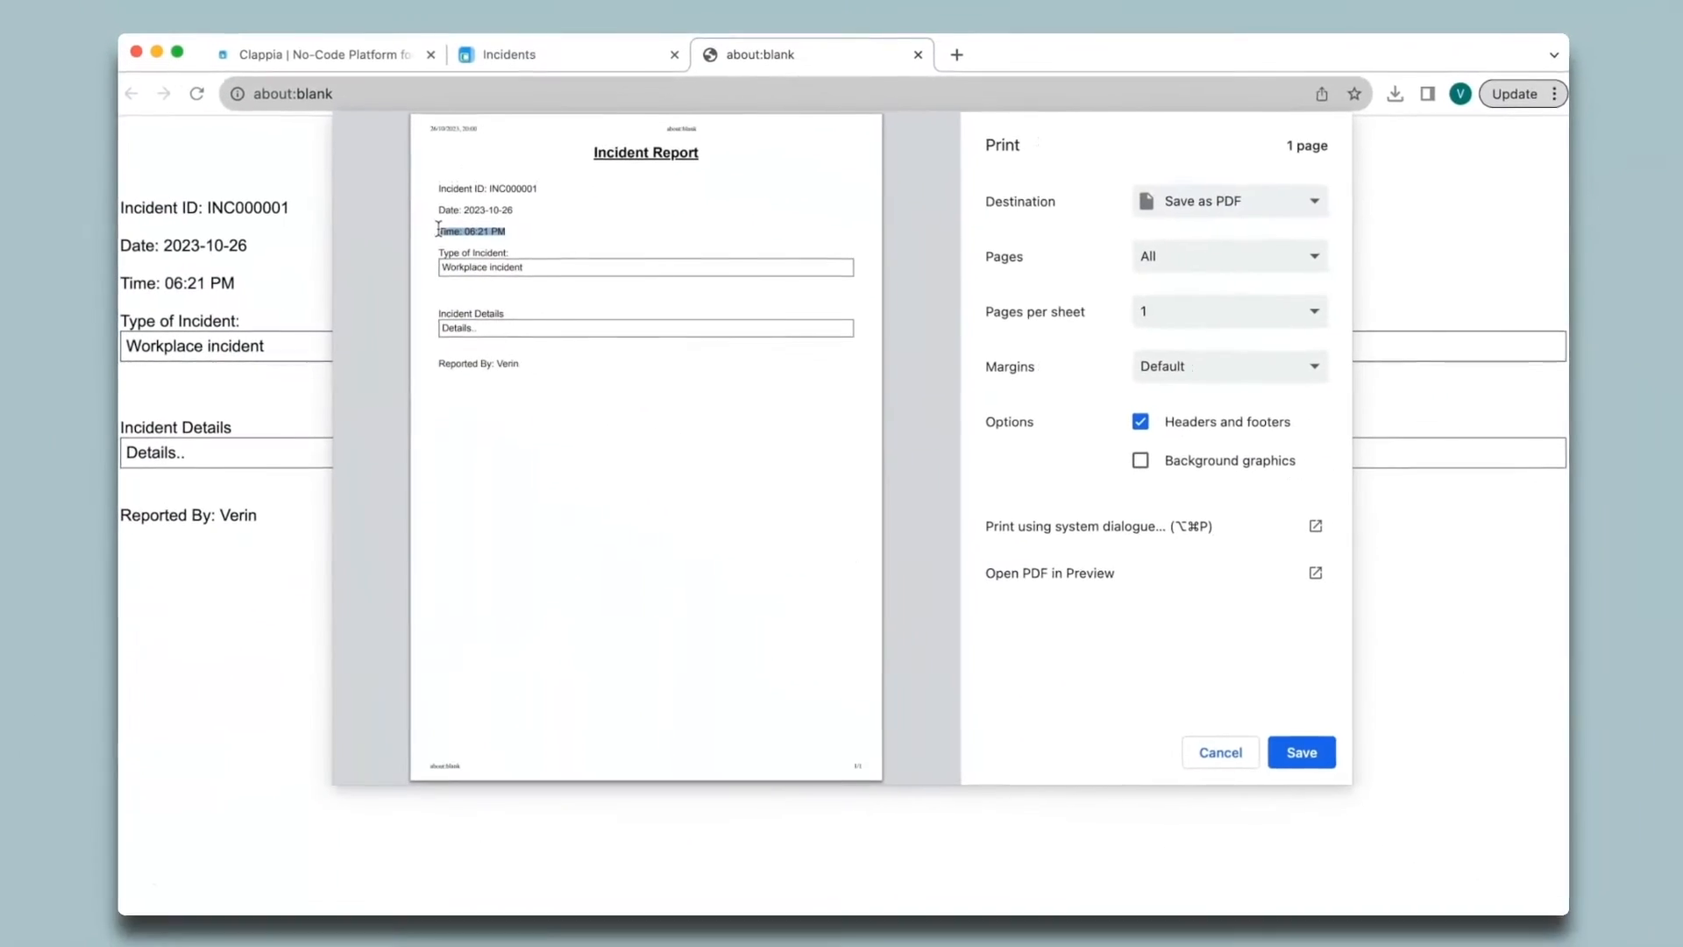
left_click(916, 56)
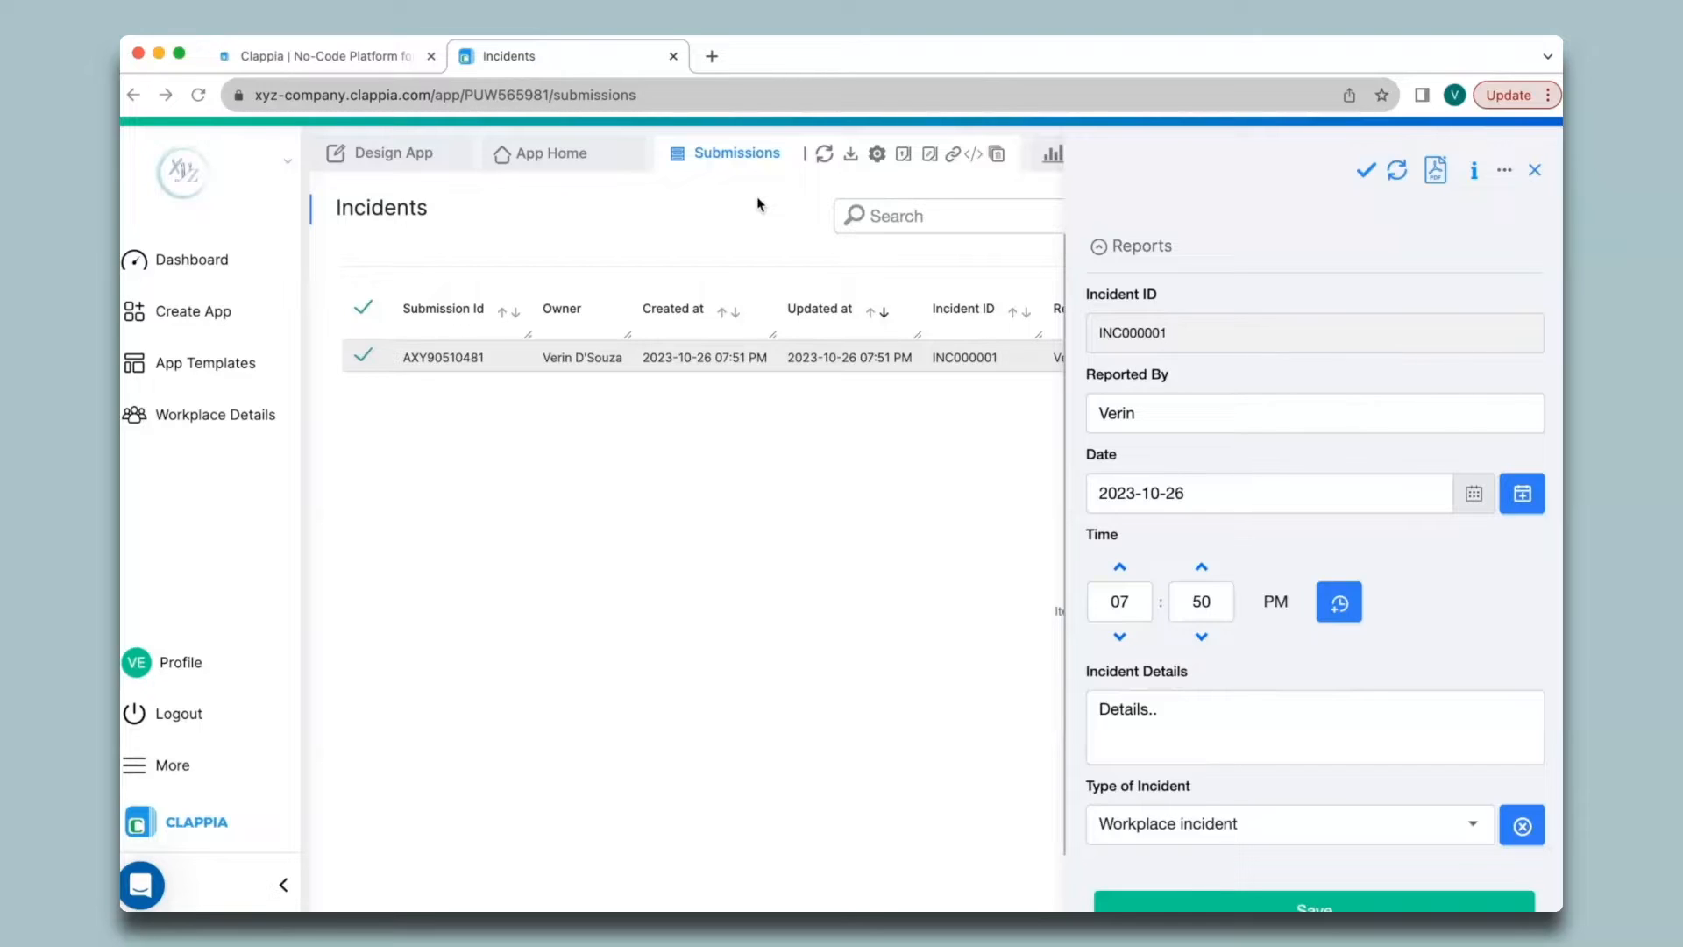
Step: Add a Calculations & Logic field below Incident Details in the Reports section of the app design
left_click(395, 154)
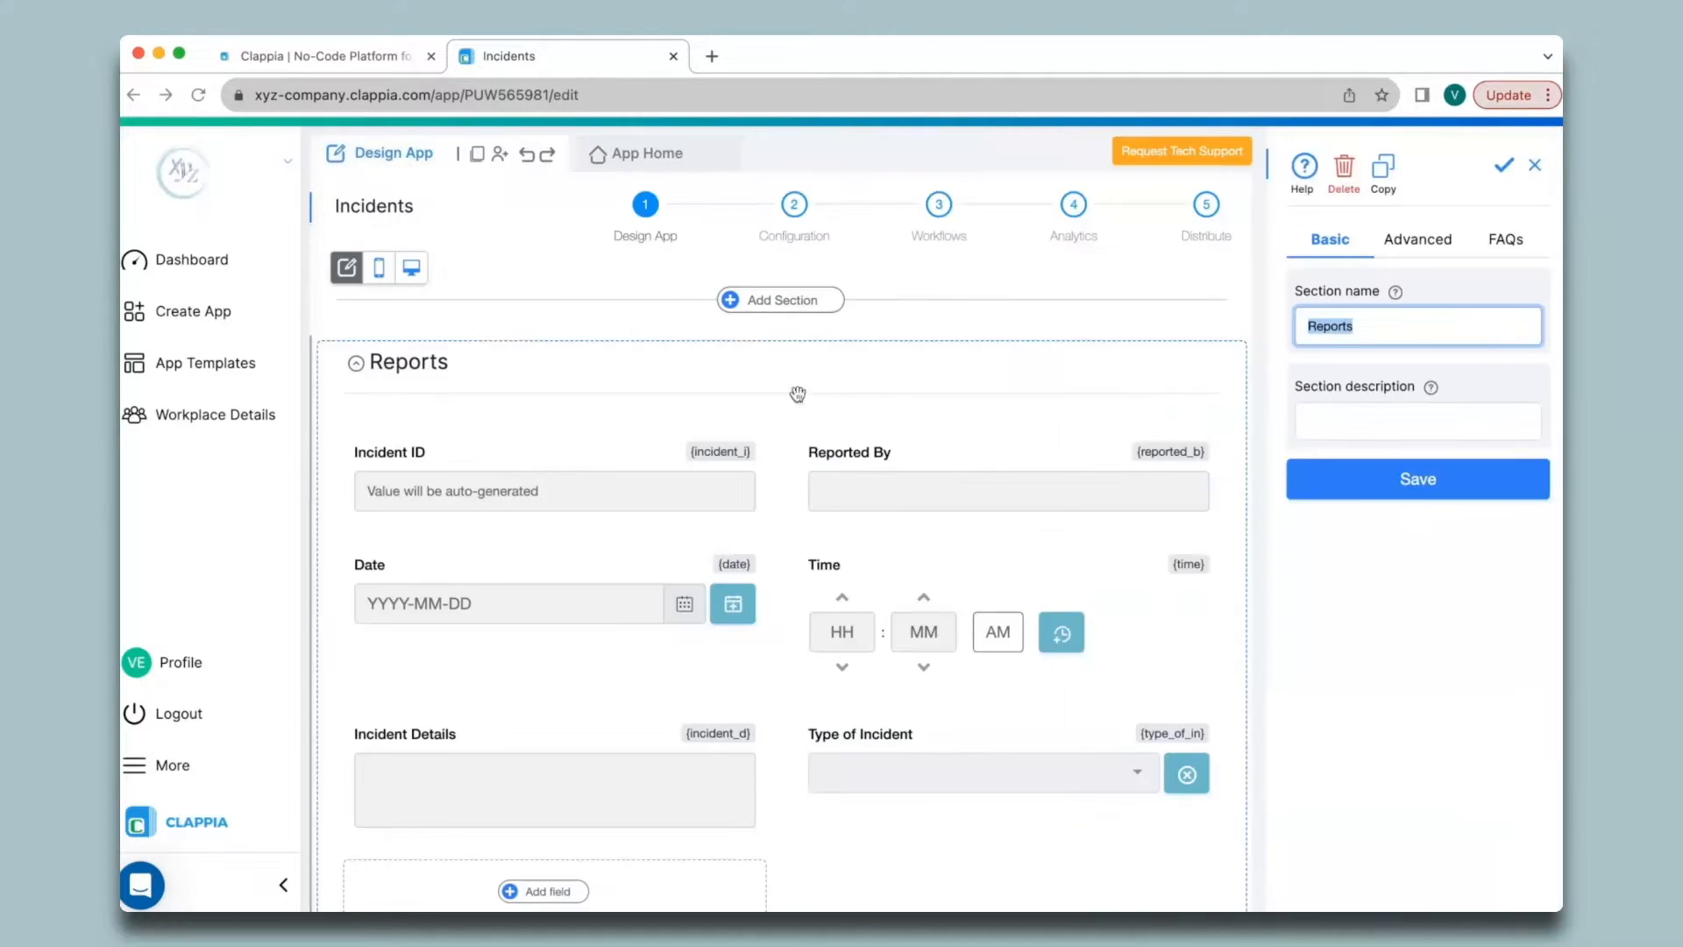
scroll(781, 407, "down", 2)
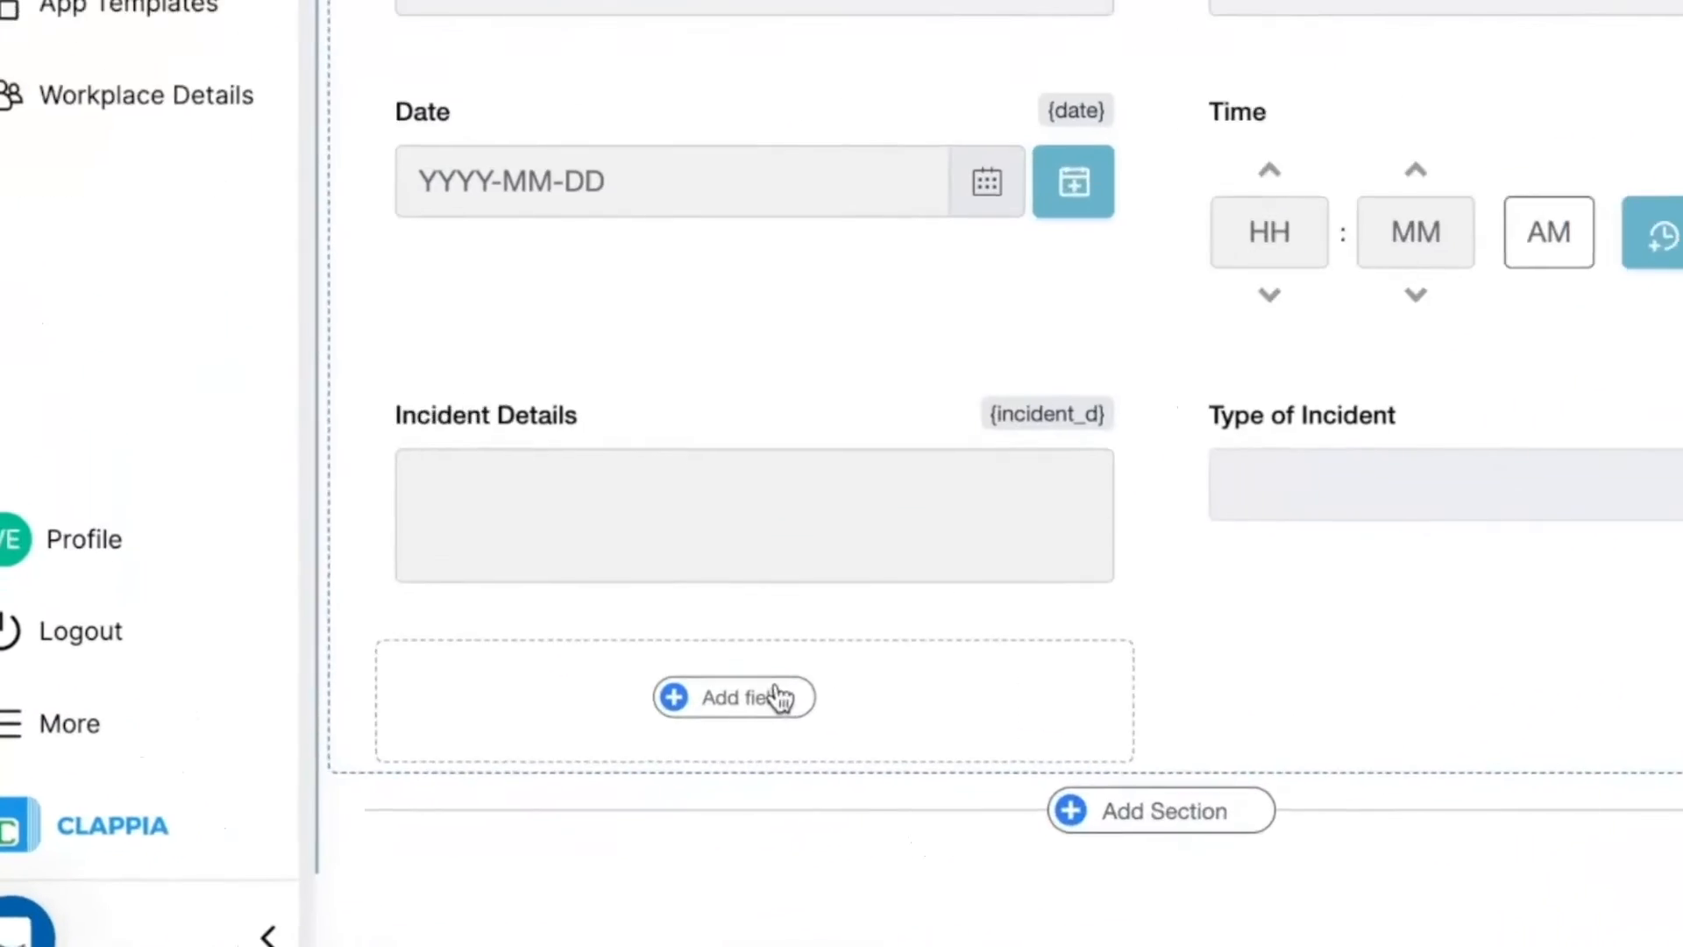
left_click(560, 749)
scroll(401, 744, "down", 8)
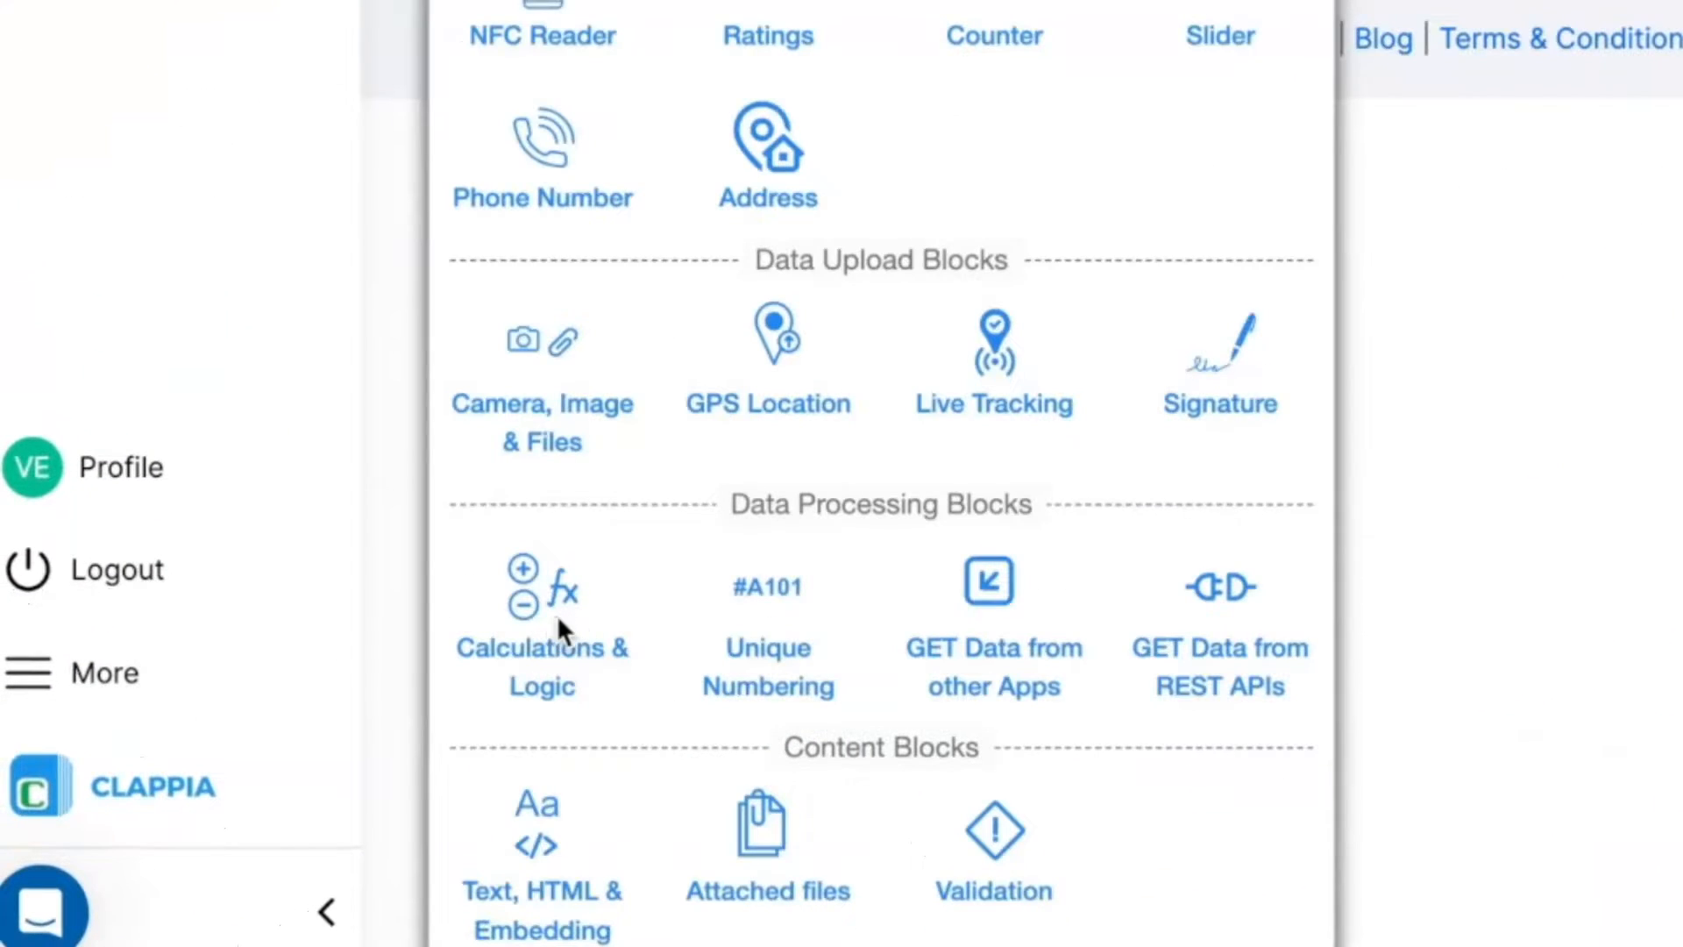
left_click(556, 614)
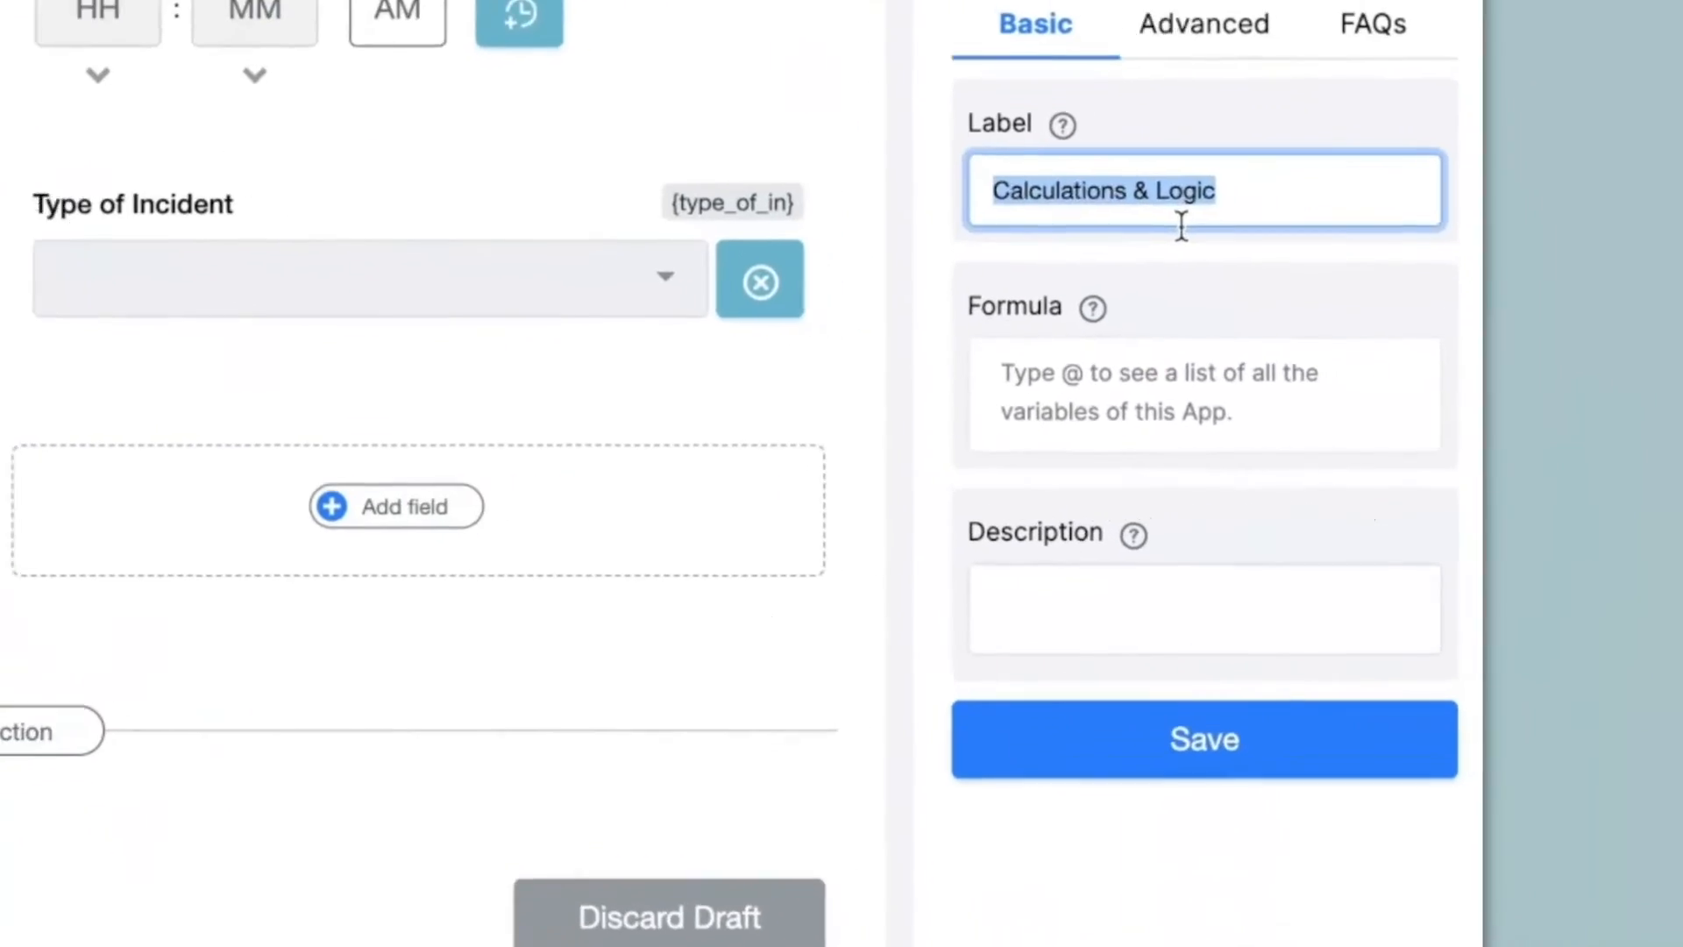
Step: Label the calculation field "Formatted Date" and give it a TEXT formula that formats the Date field as "DD MMM YYYY"
type("Formatted Date")
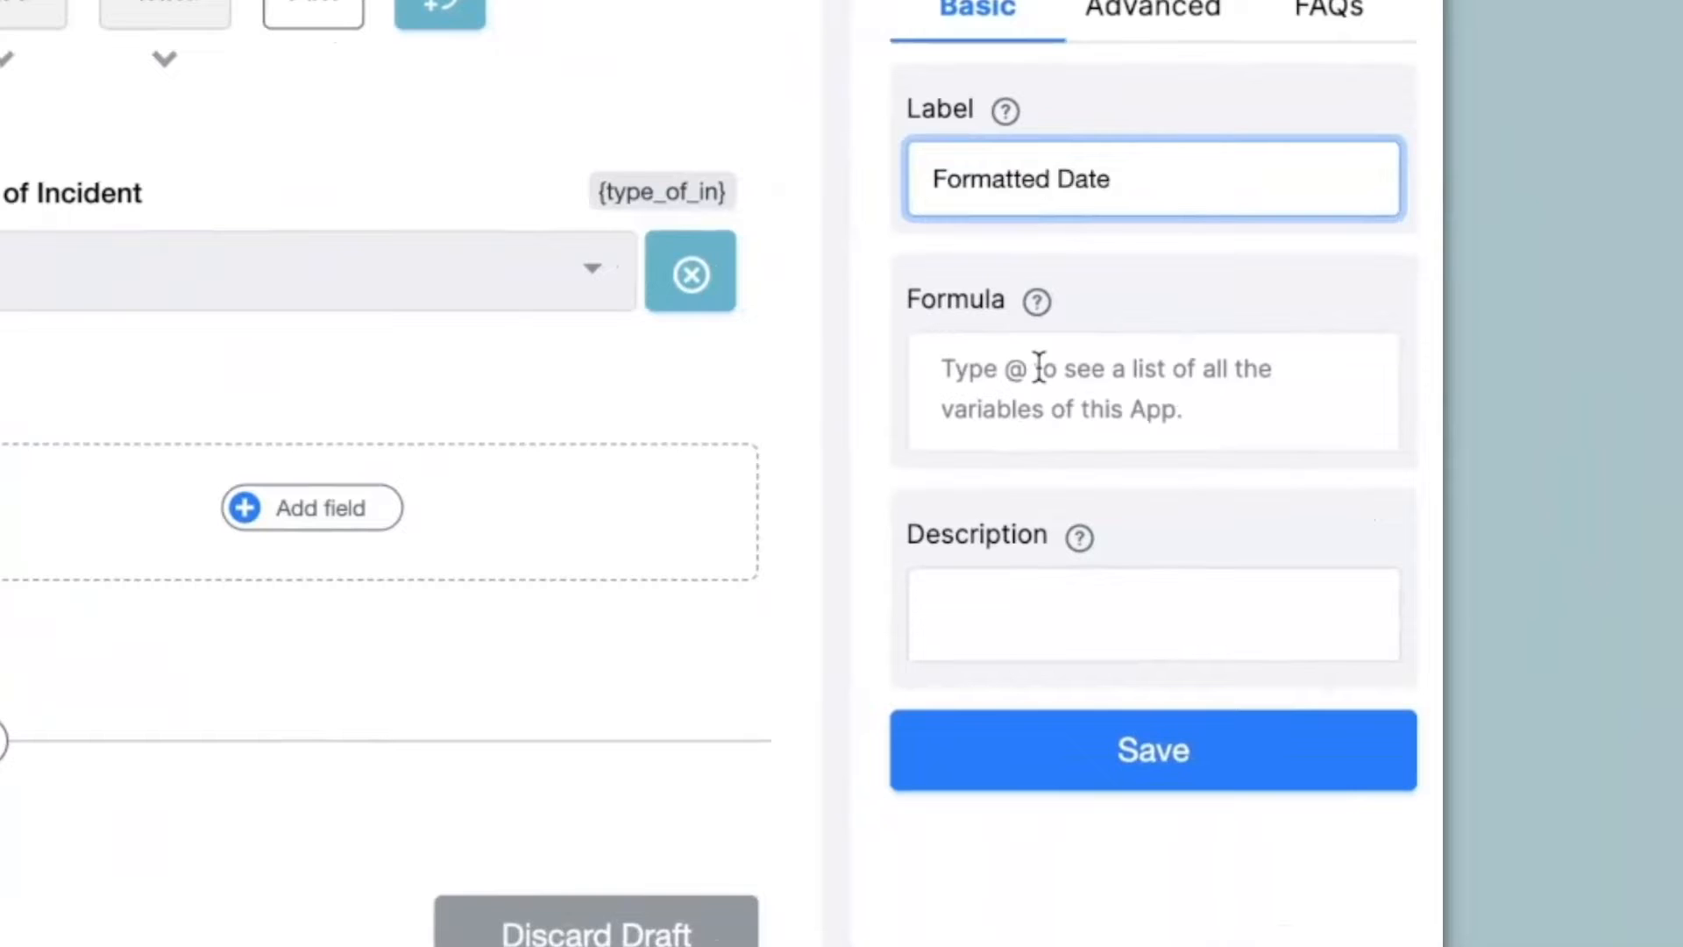
left_click(1362, 420)
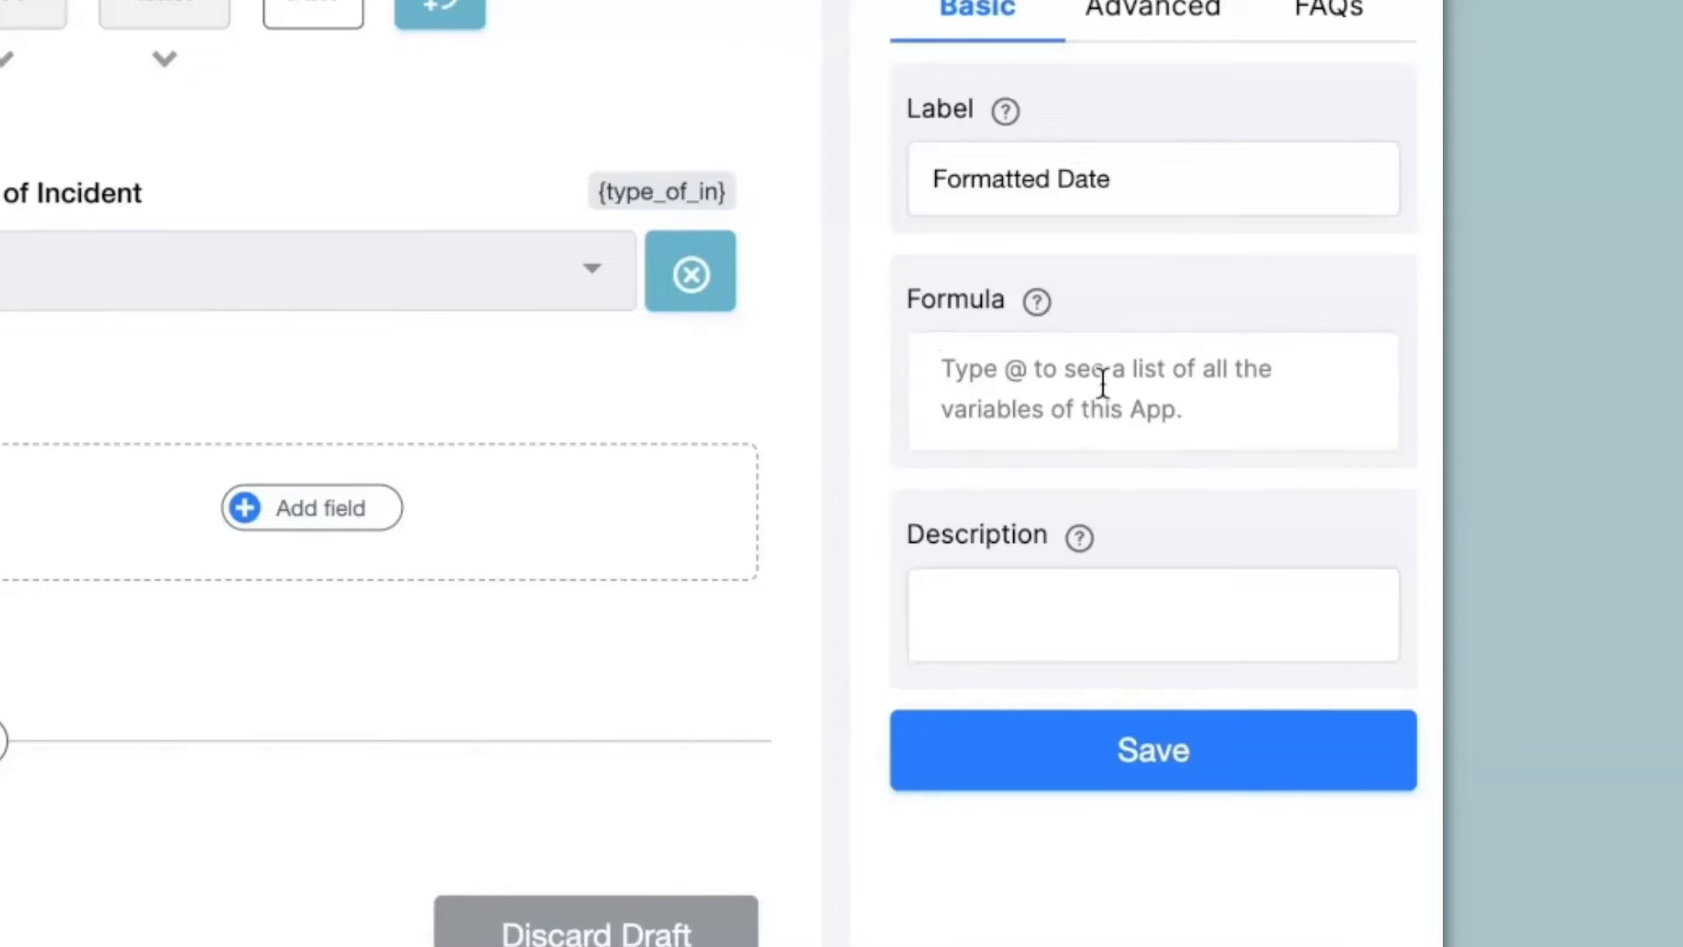
type("TEXT(@DAT")
key("Return")
type(",\"DD MMM YYYY")
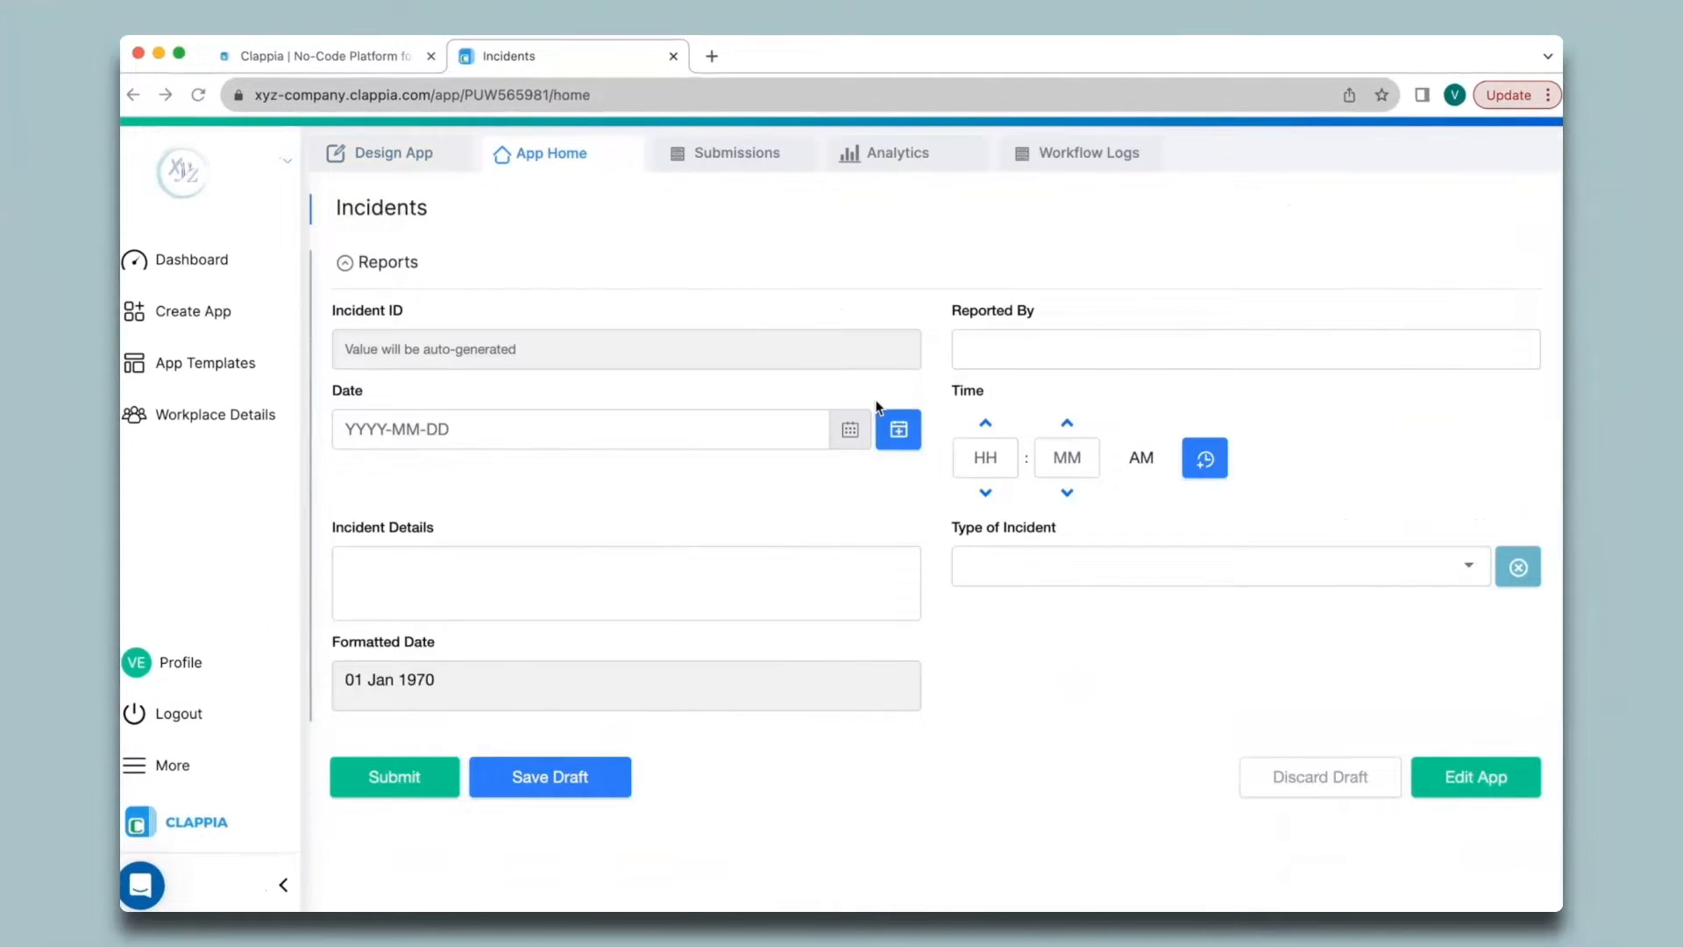
Step: Fill the form's Date with today's date to check Formatted Date, and add a Calculations & Logic field beside Formatted Date in the app design
left_click(899, 429)
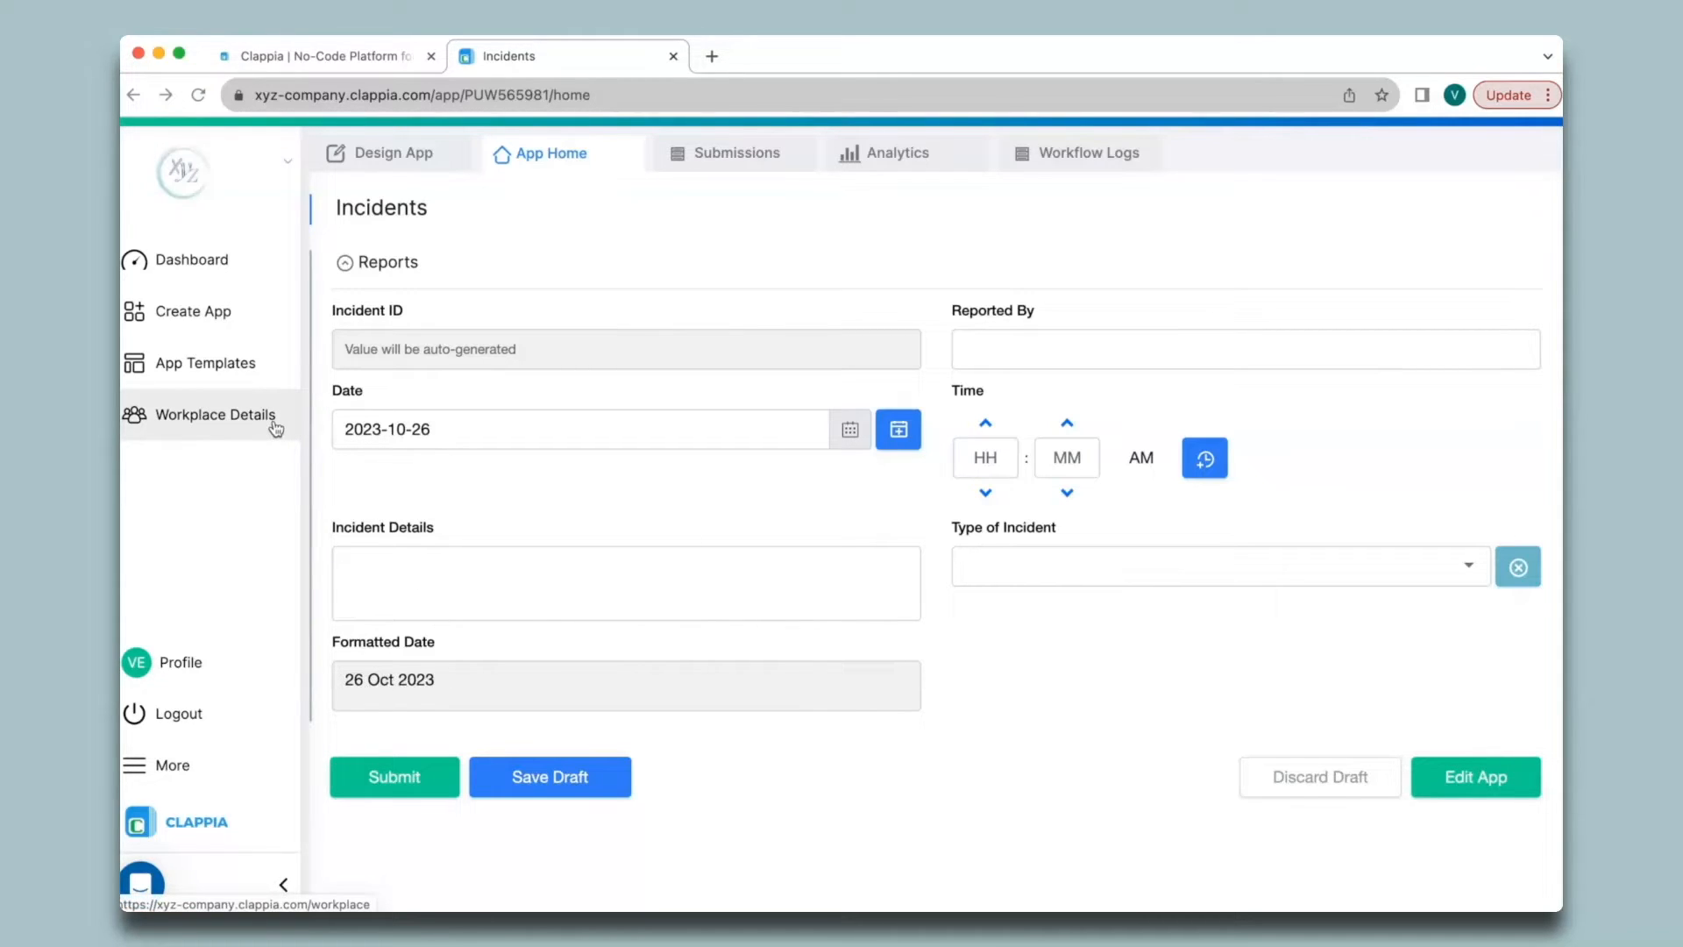
left_click(379, 153)
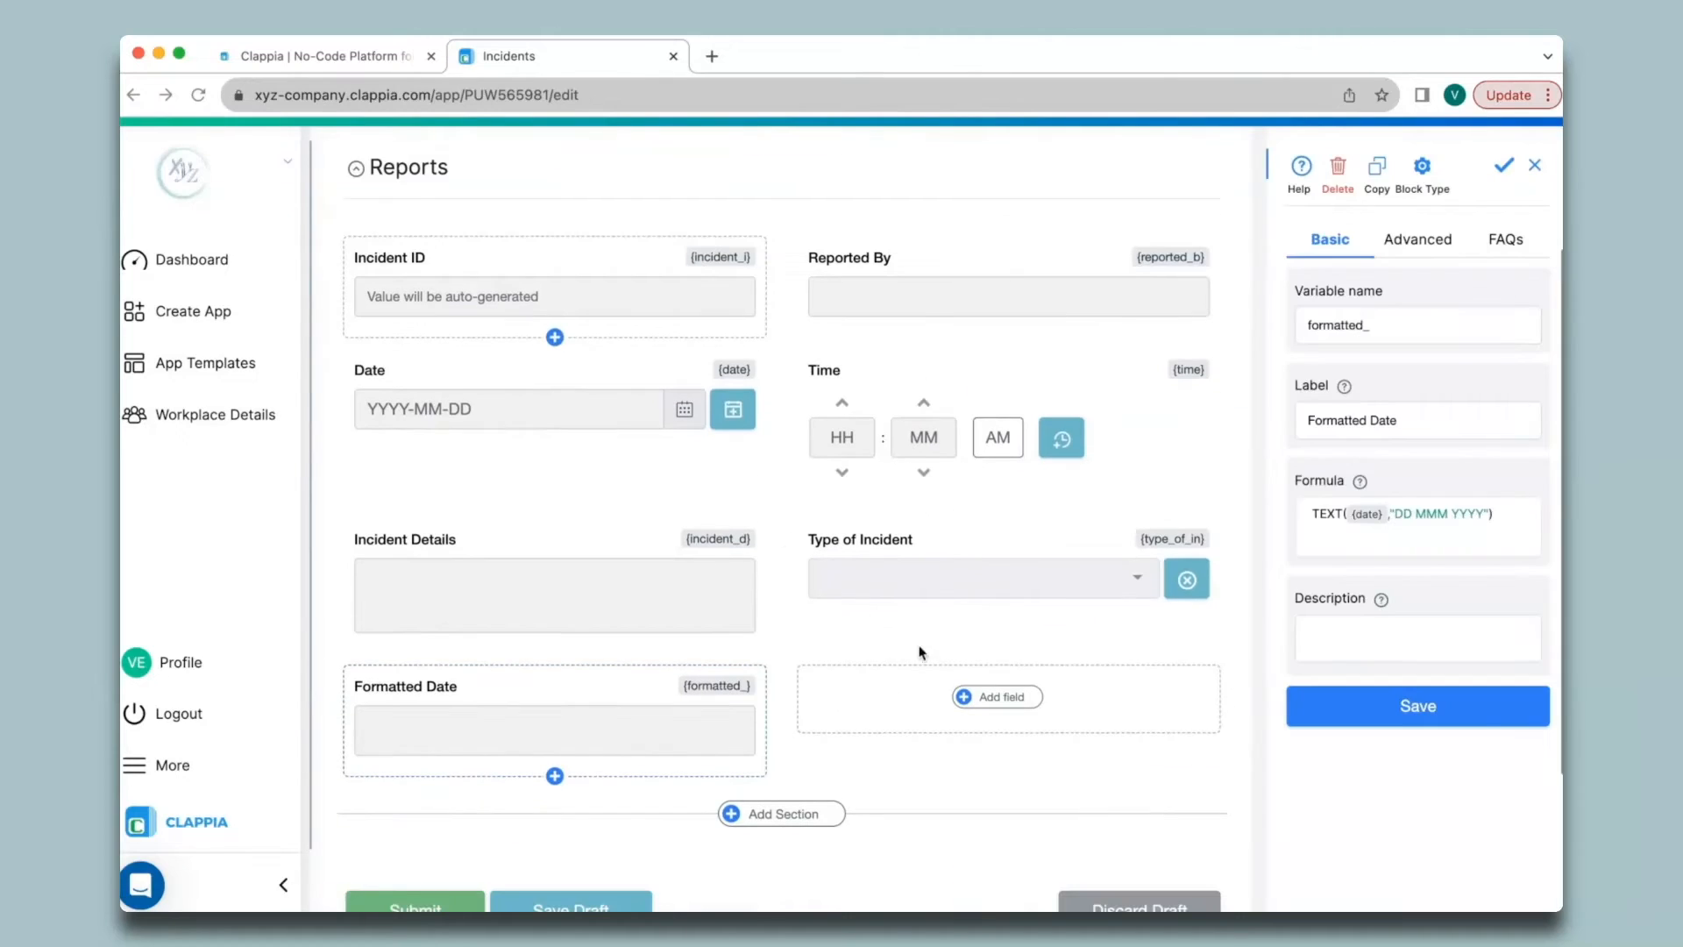
left_click(1031, 708)
left_click(942, 460)
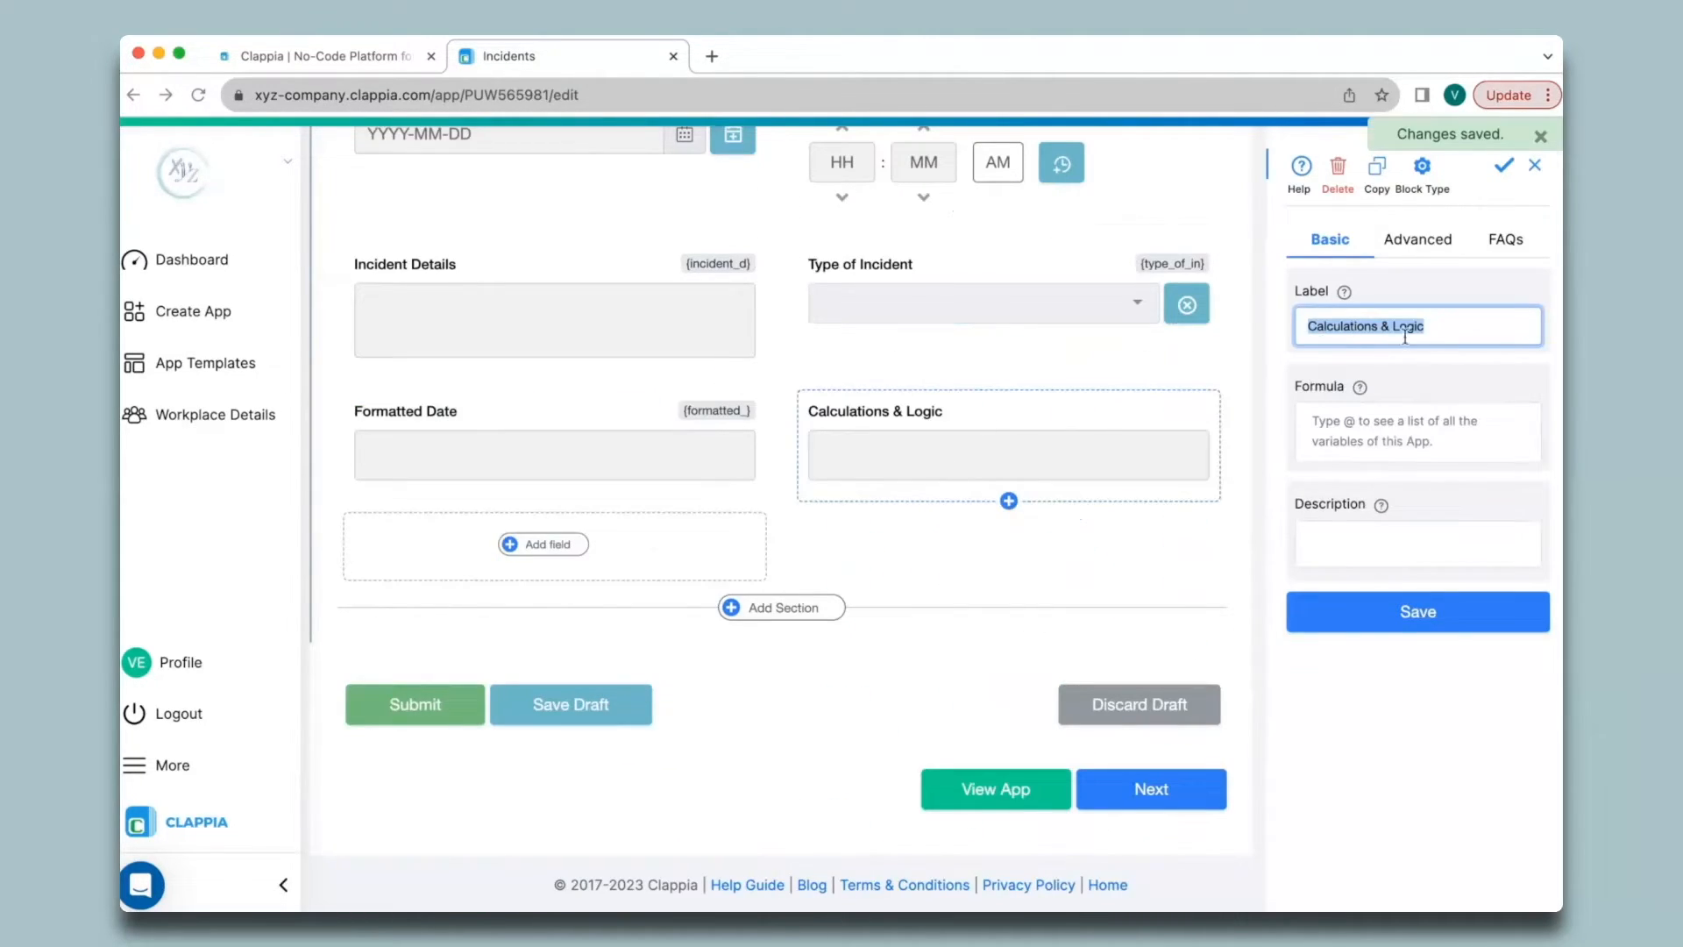
Step: Label the new calculation field "Formatted Time", give it the formula TEXT({time},"HH:mm"), and save it
type("Formatted Time")
left_click(1359, 425)
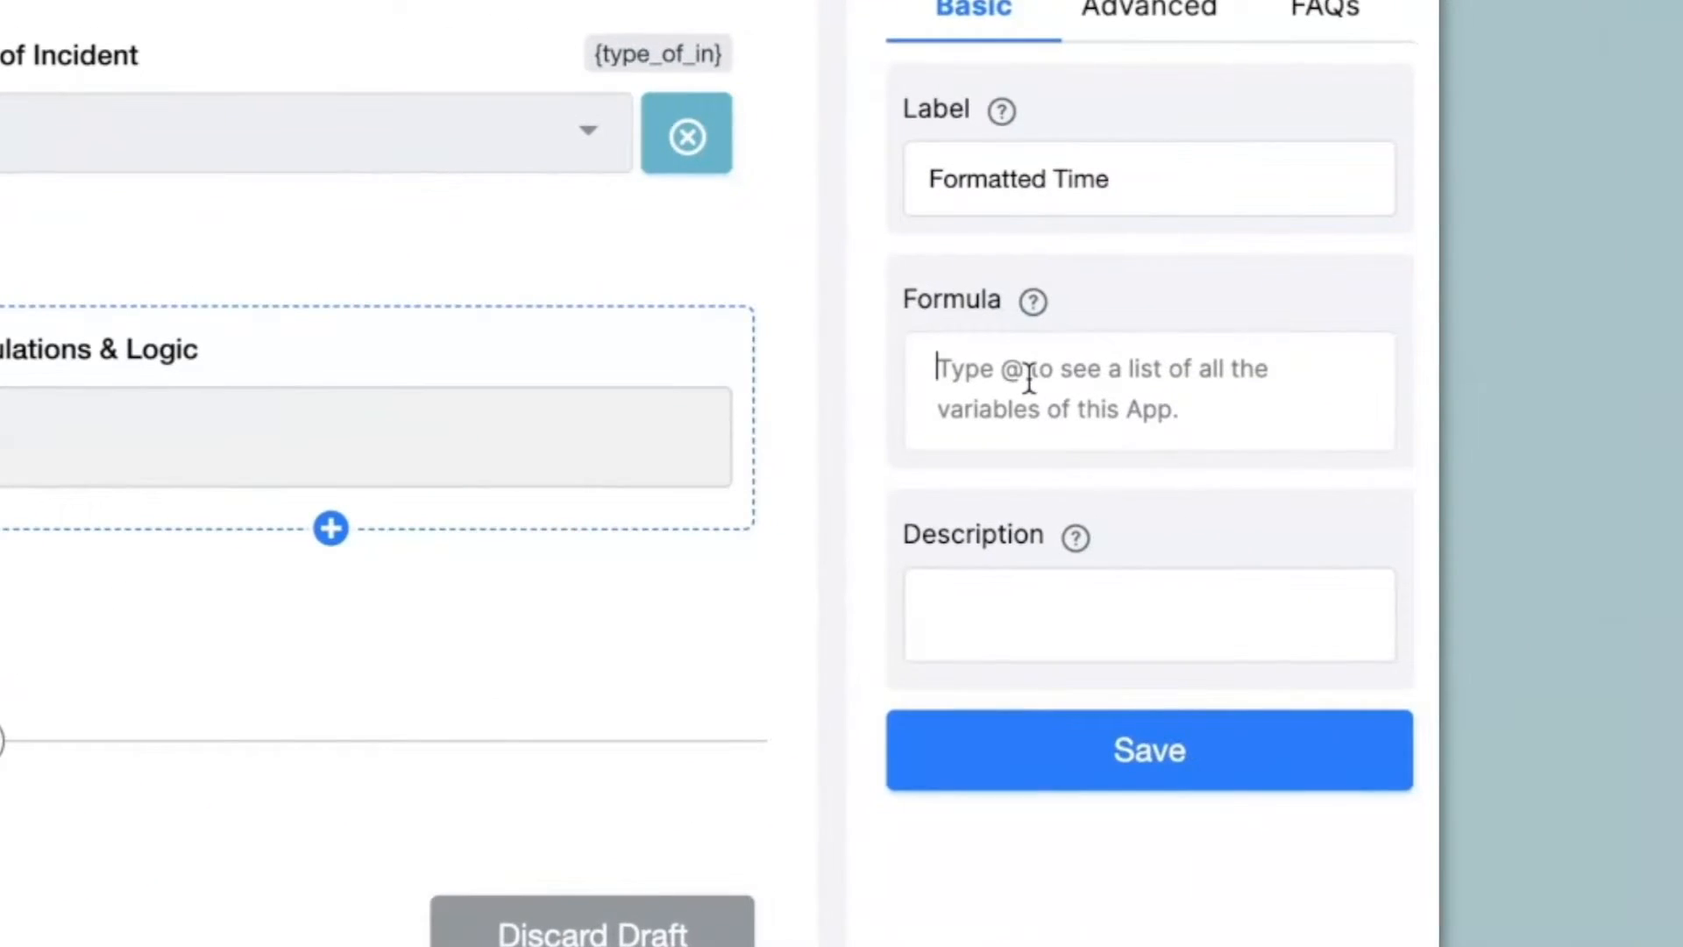
type("TEXT")
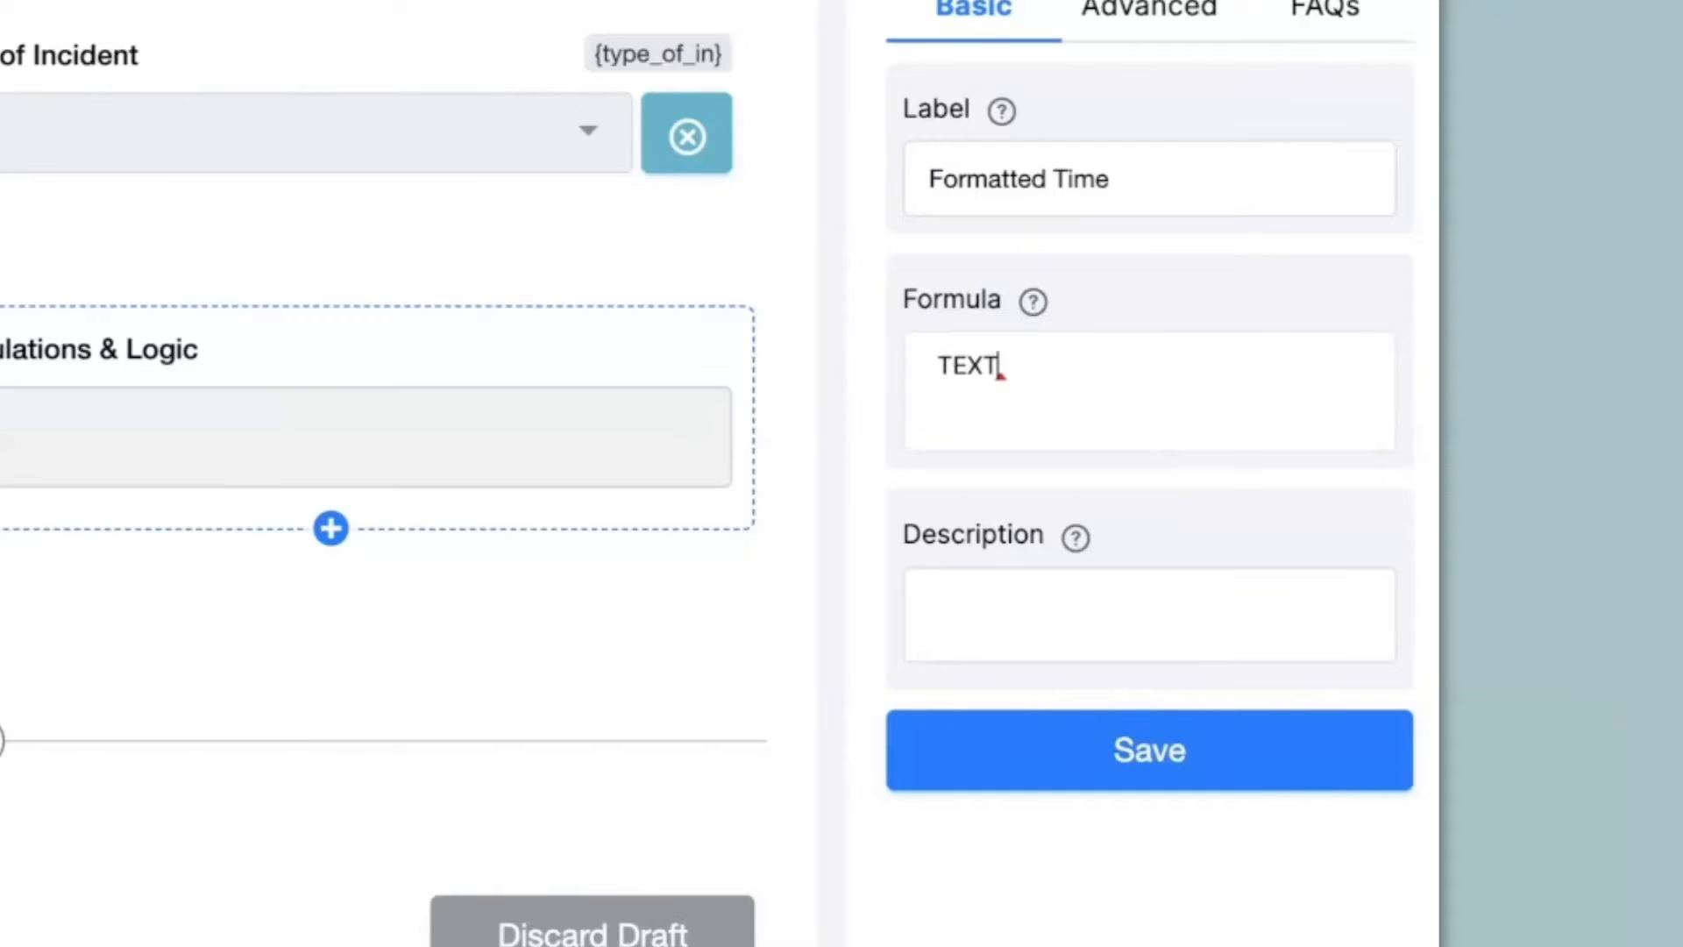
type("(@time")
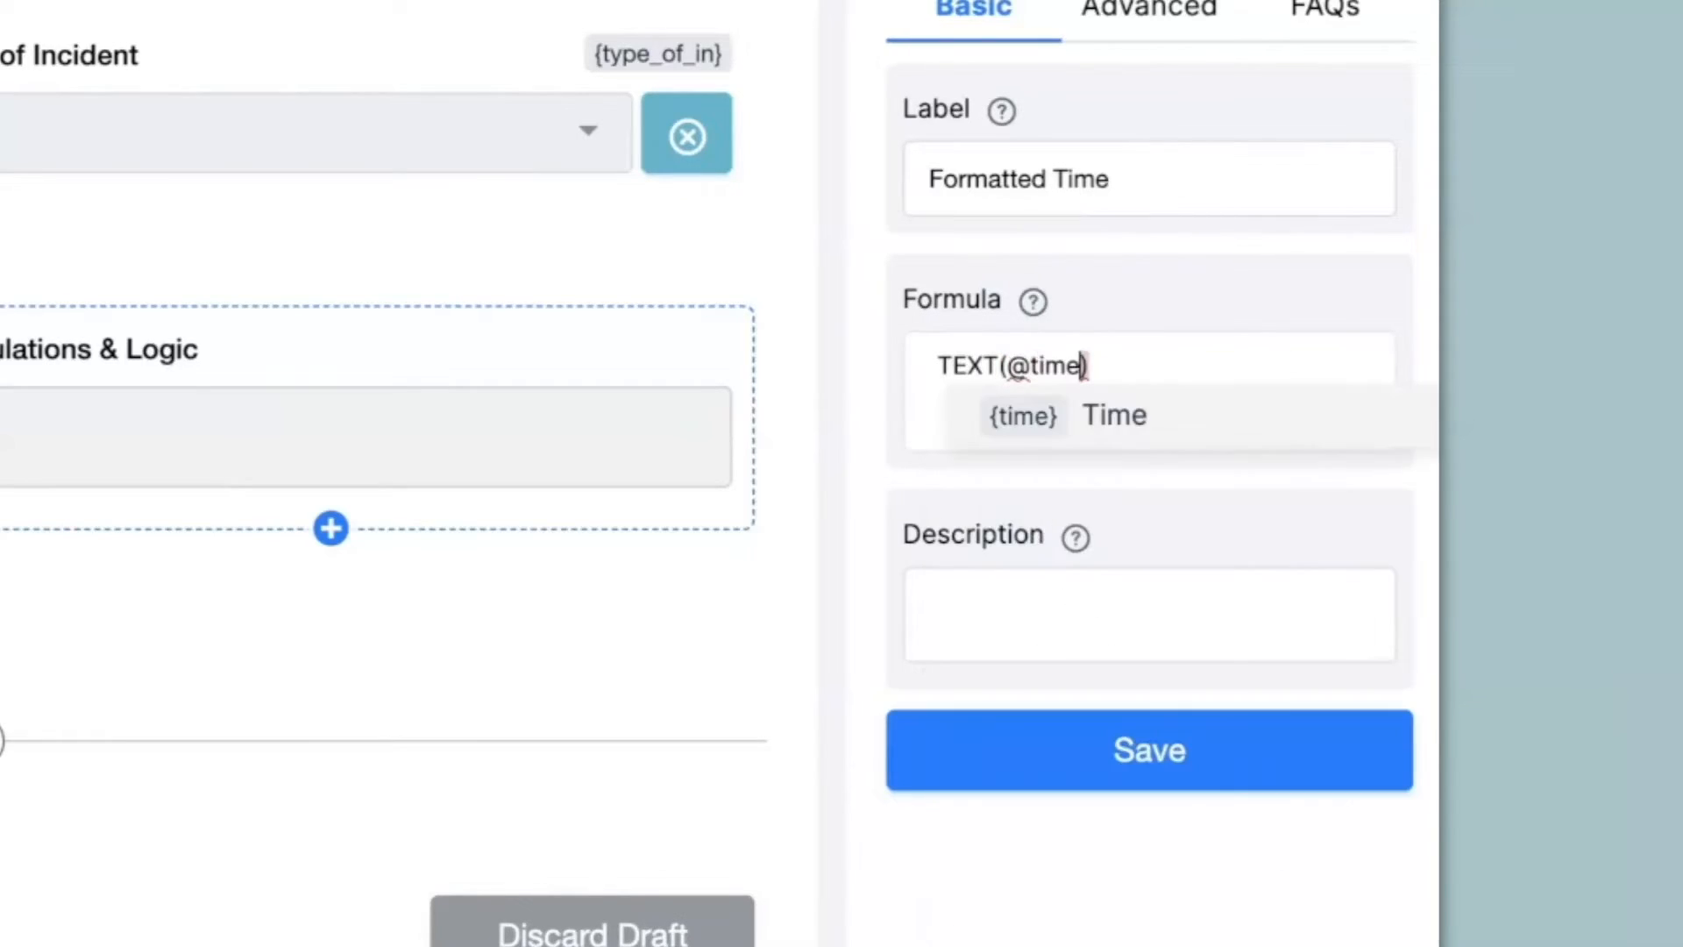
key("Return")
type(",\"\"")
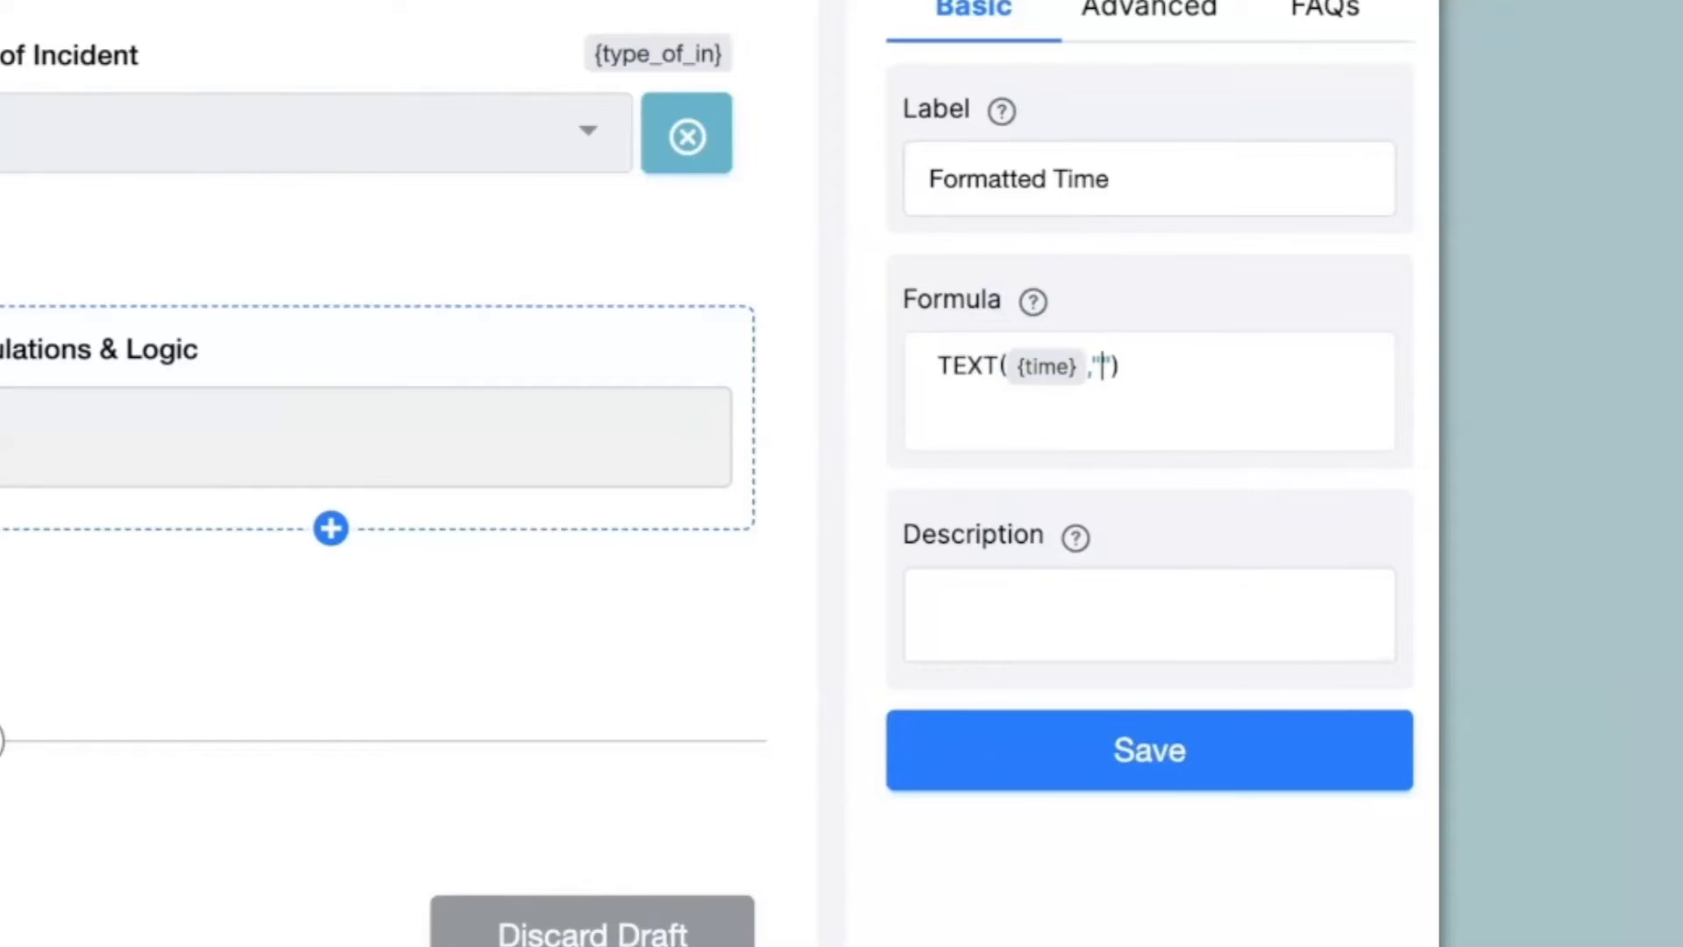
type("HH:mm")
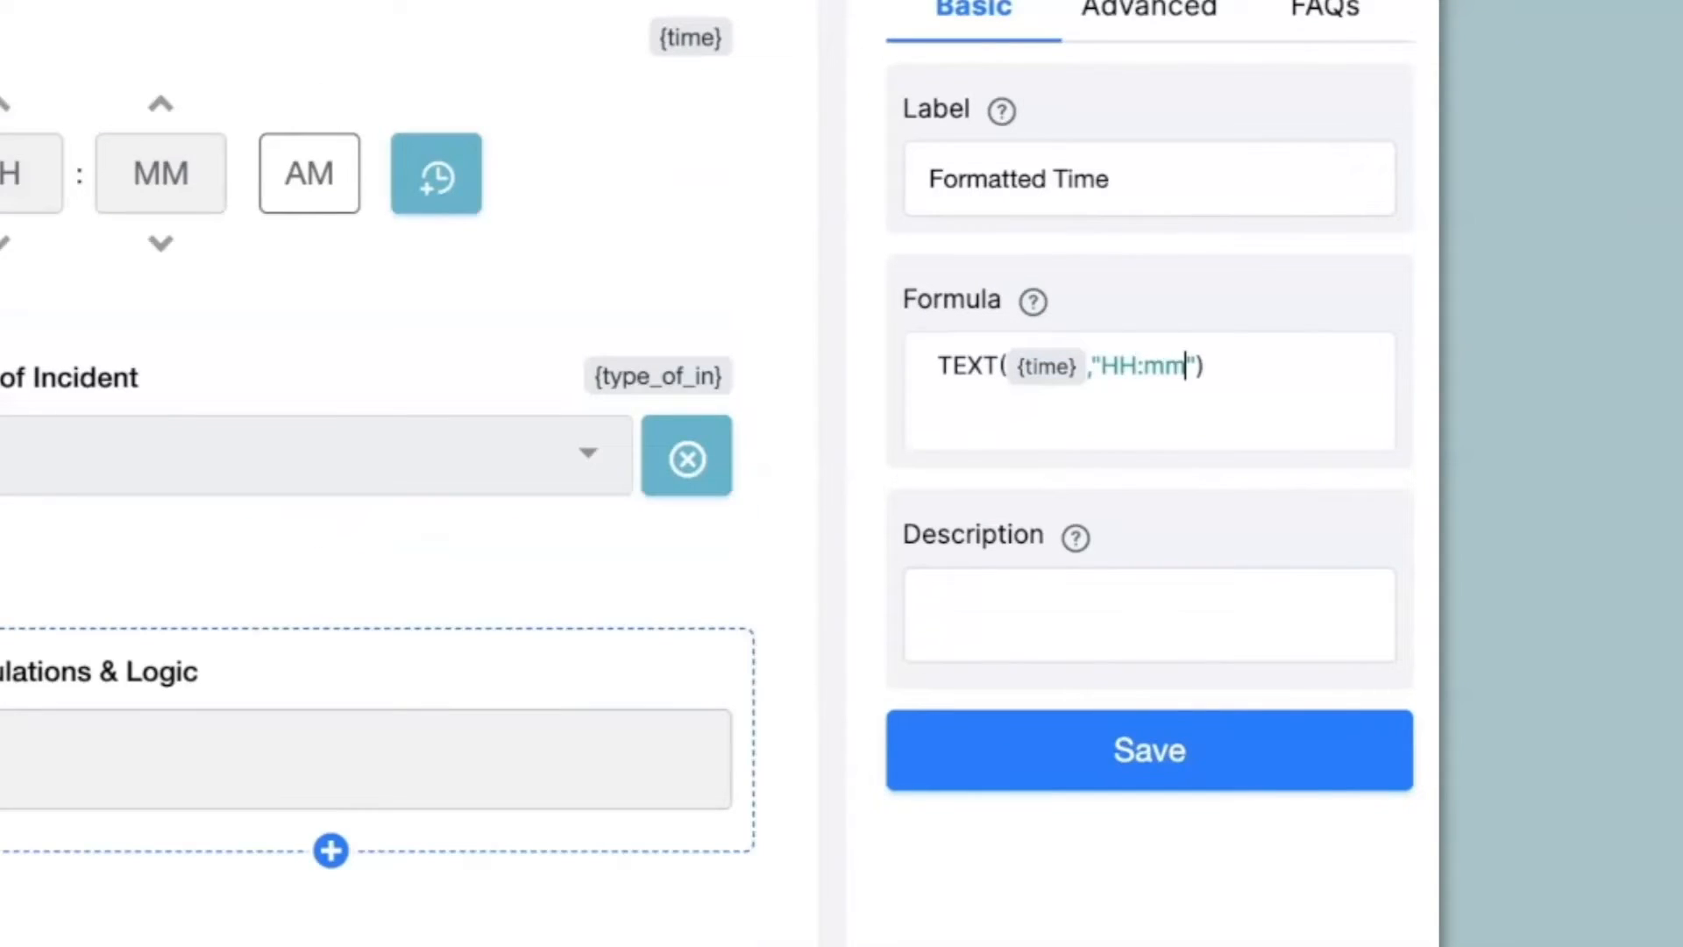
left_click(1111, 754)
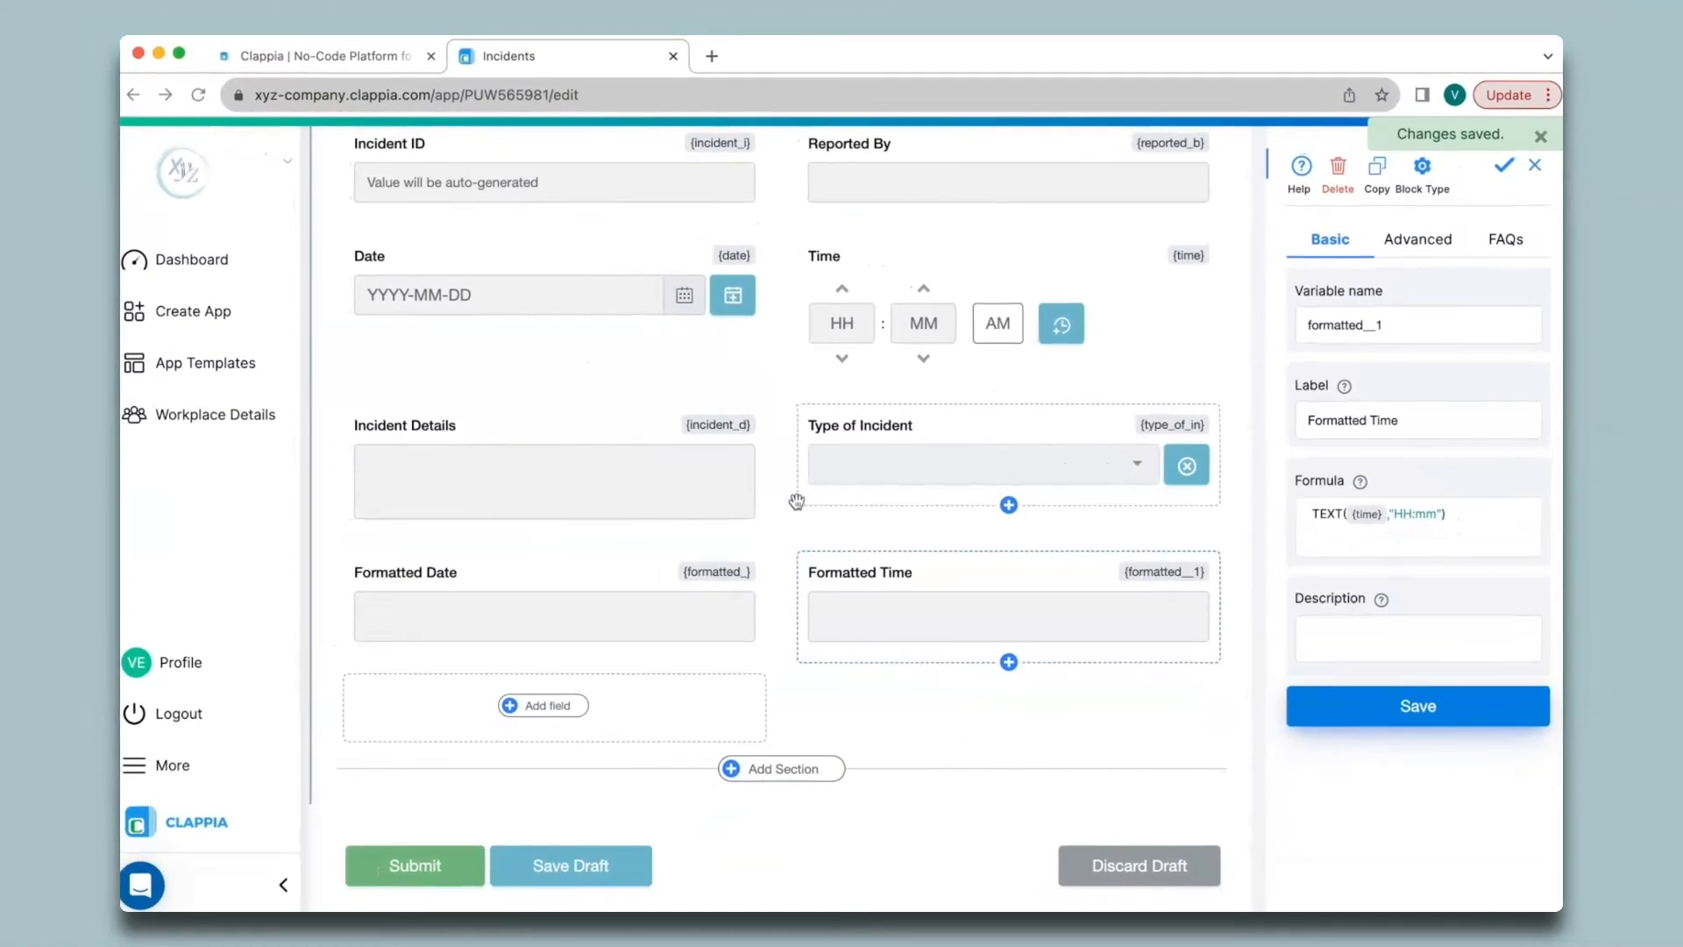
Step: Open the live Incidents form and fill Time with the current time to check the Formatted Time field
scroll(781, 532, "up", 5)
left_click(655, 166)
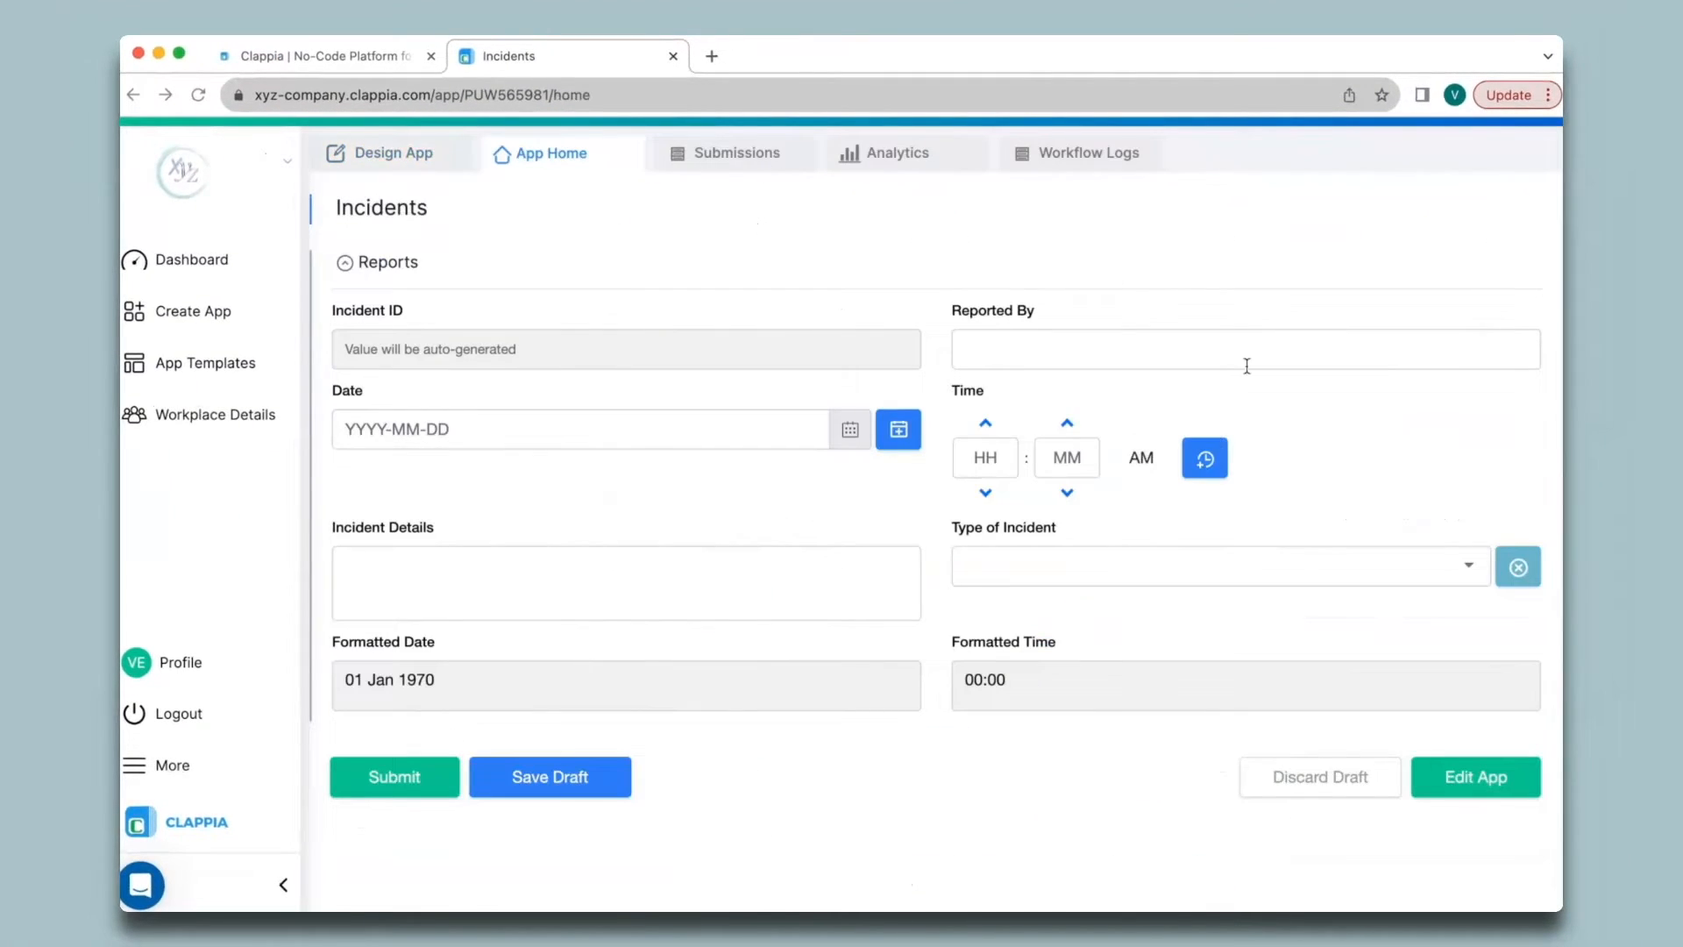
left_click(1205, 475)
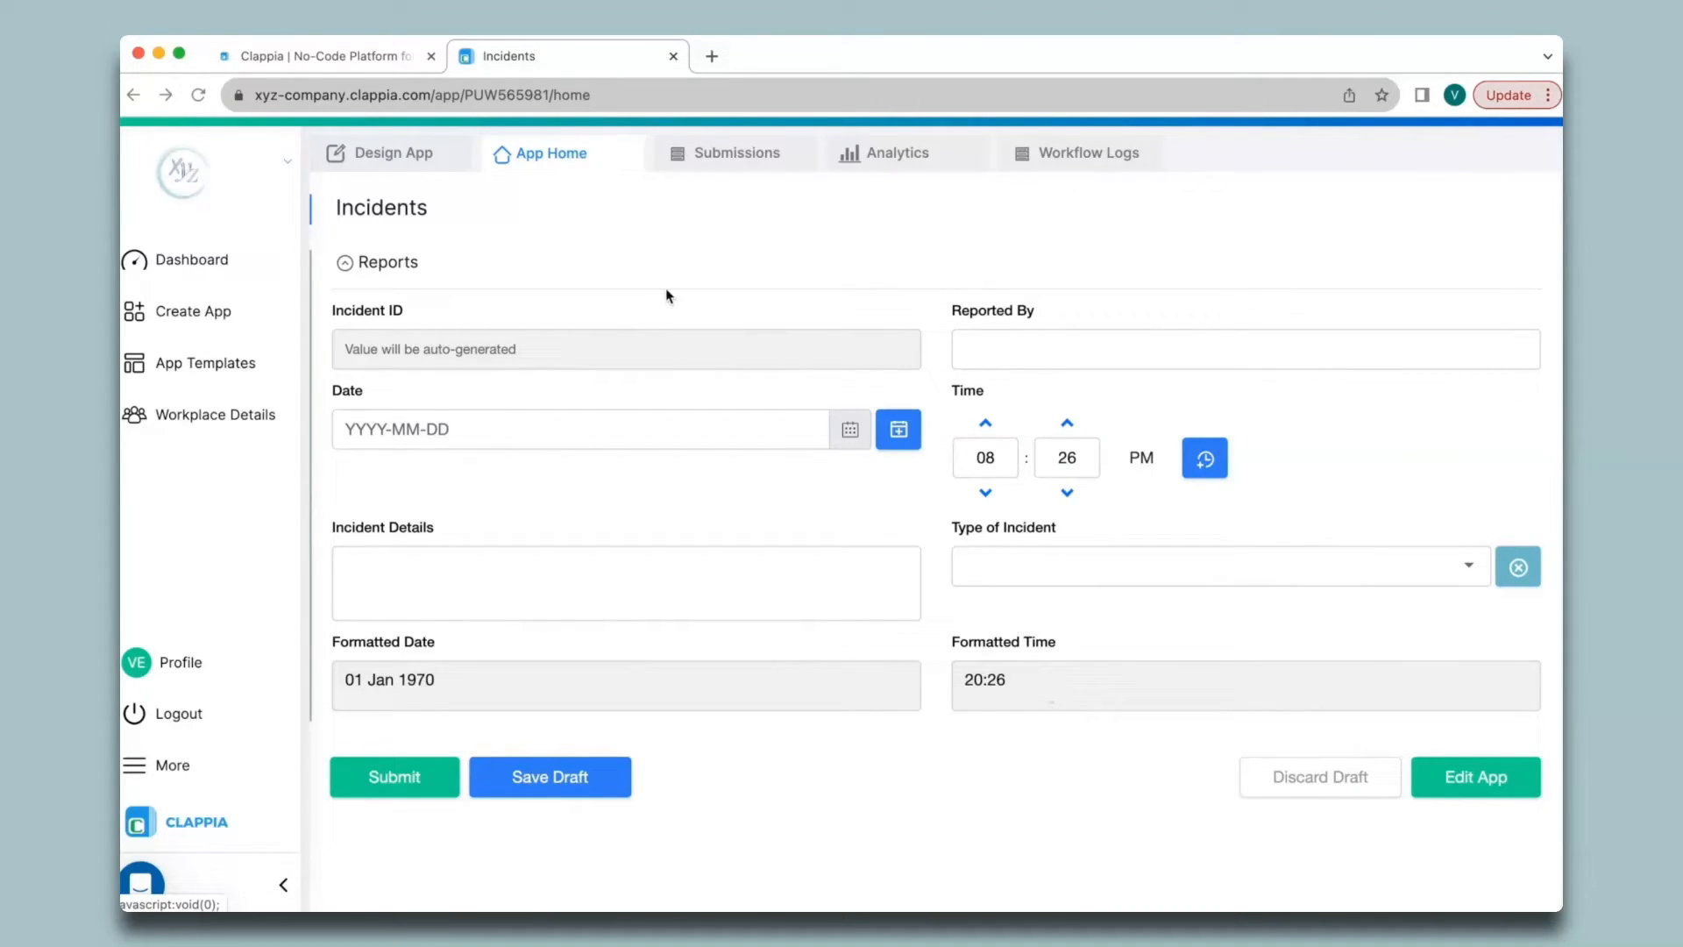
Step: Search Clappia's online Help Guide for "Formula" and open the Formula Block article
left_click(325, 55)
mouse_move(871, 162)
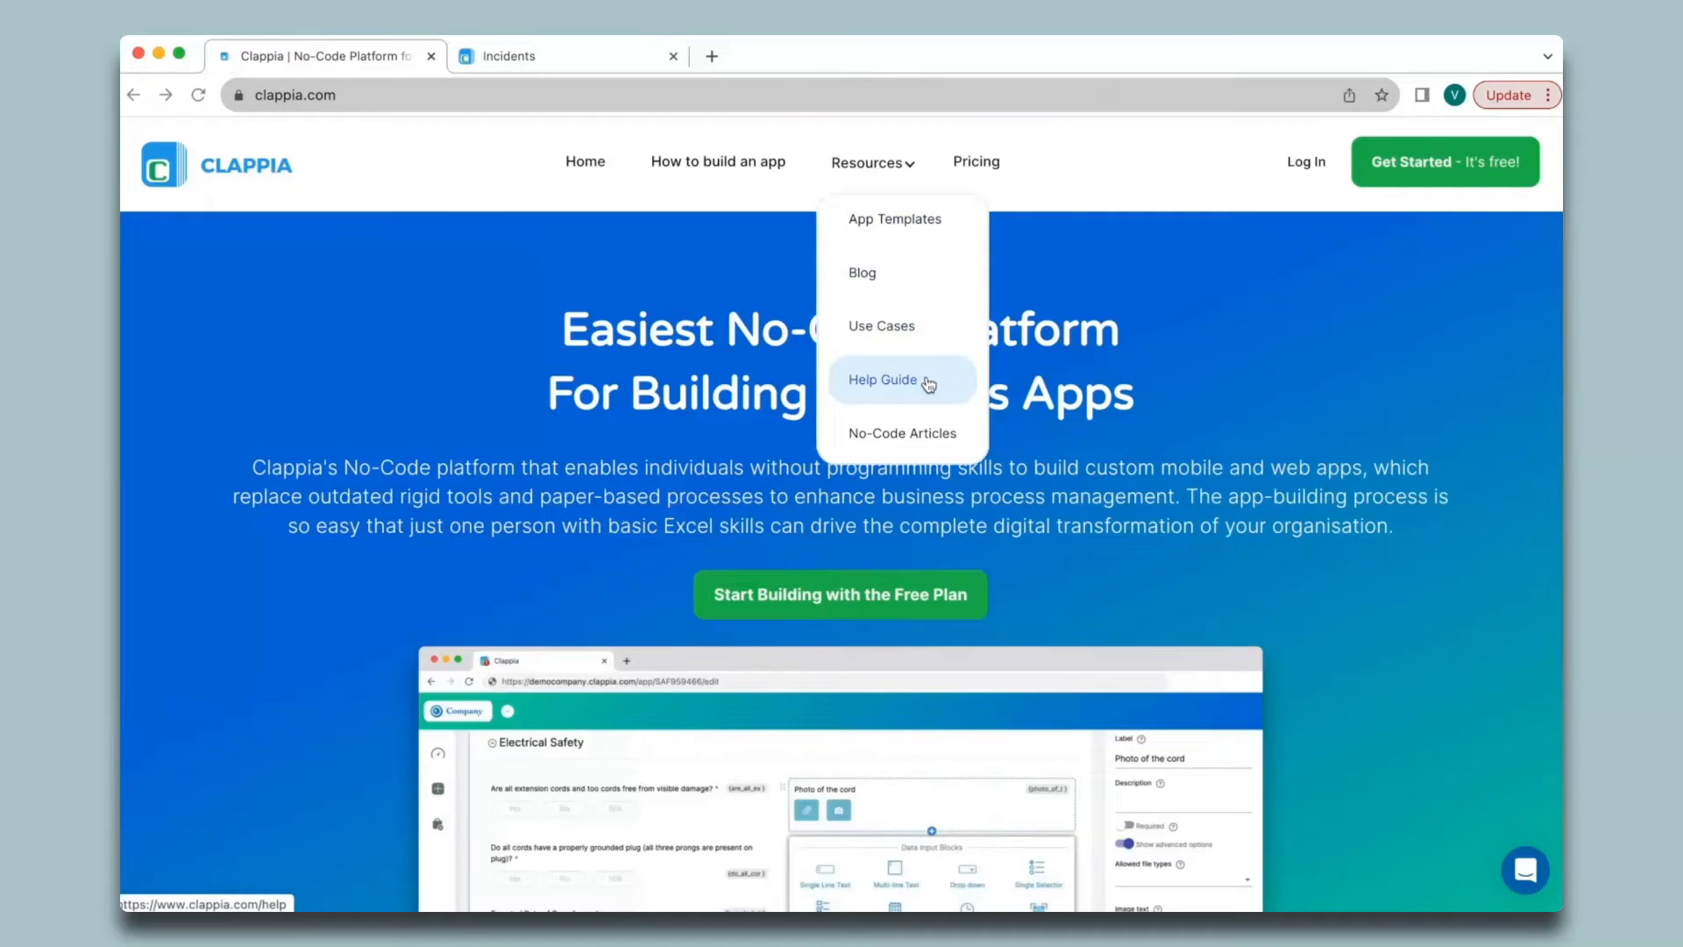
left_click(926, 375)
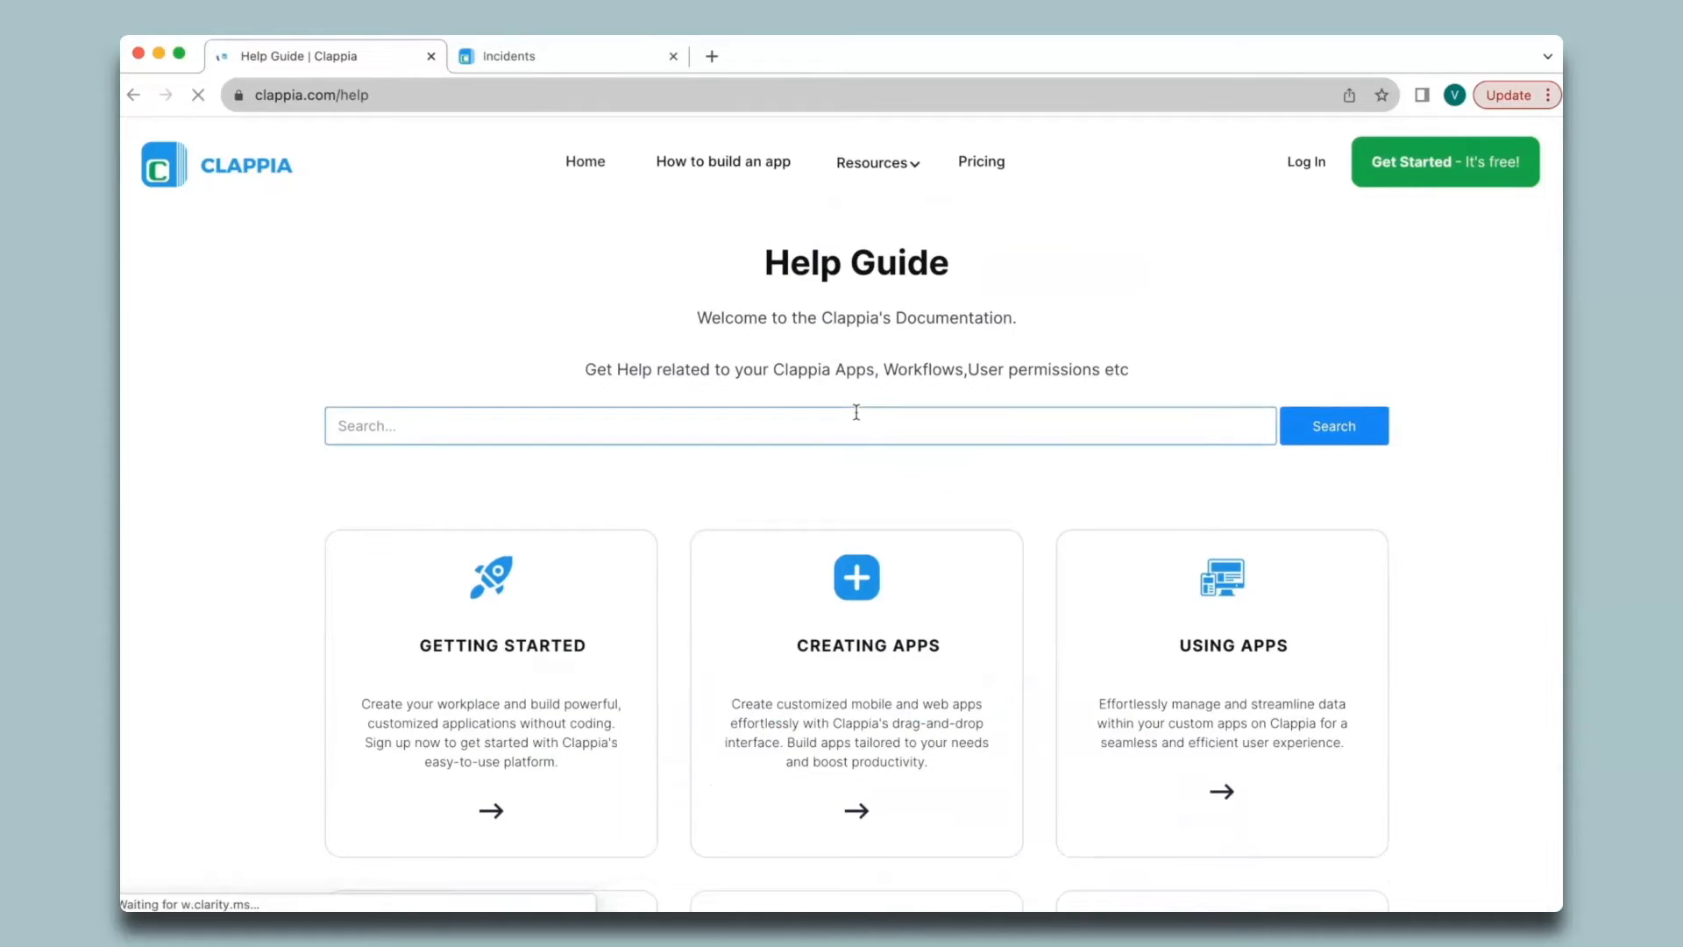
type("Formula")
key("Return")
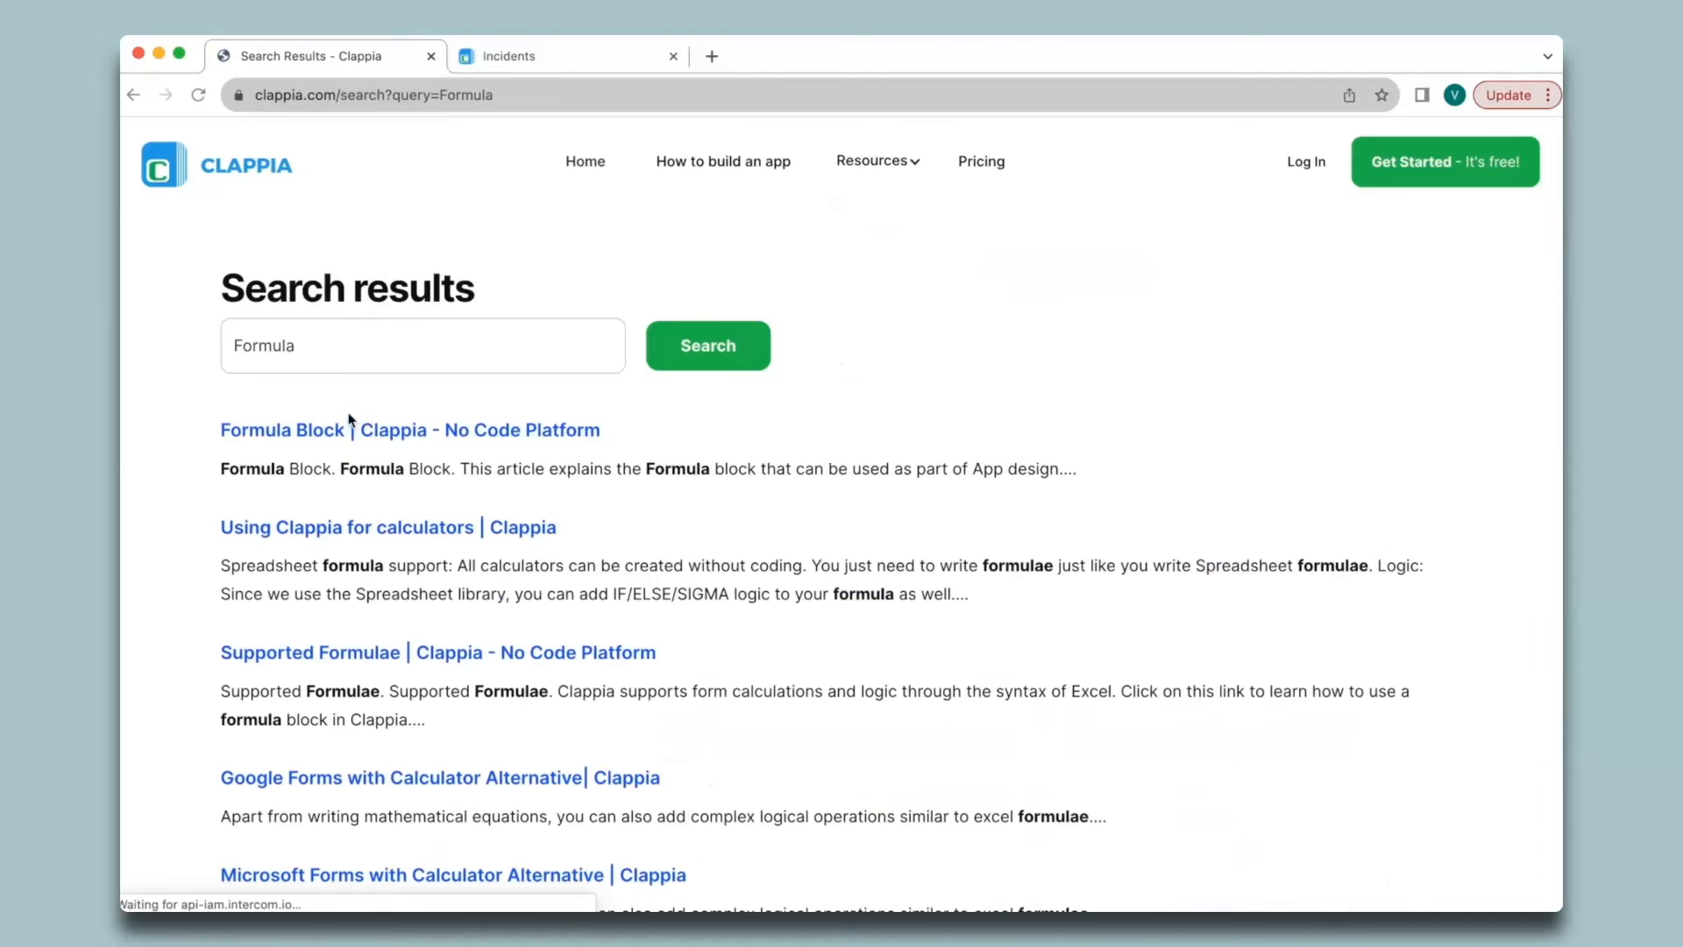
left_click(321, 429)
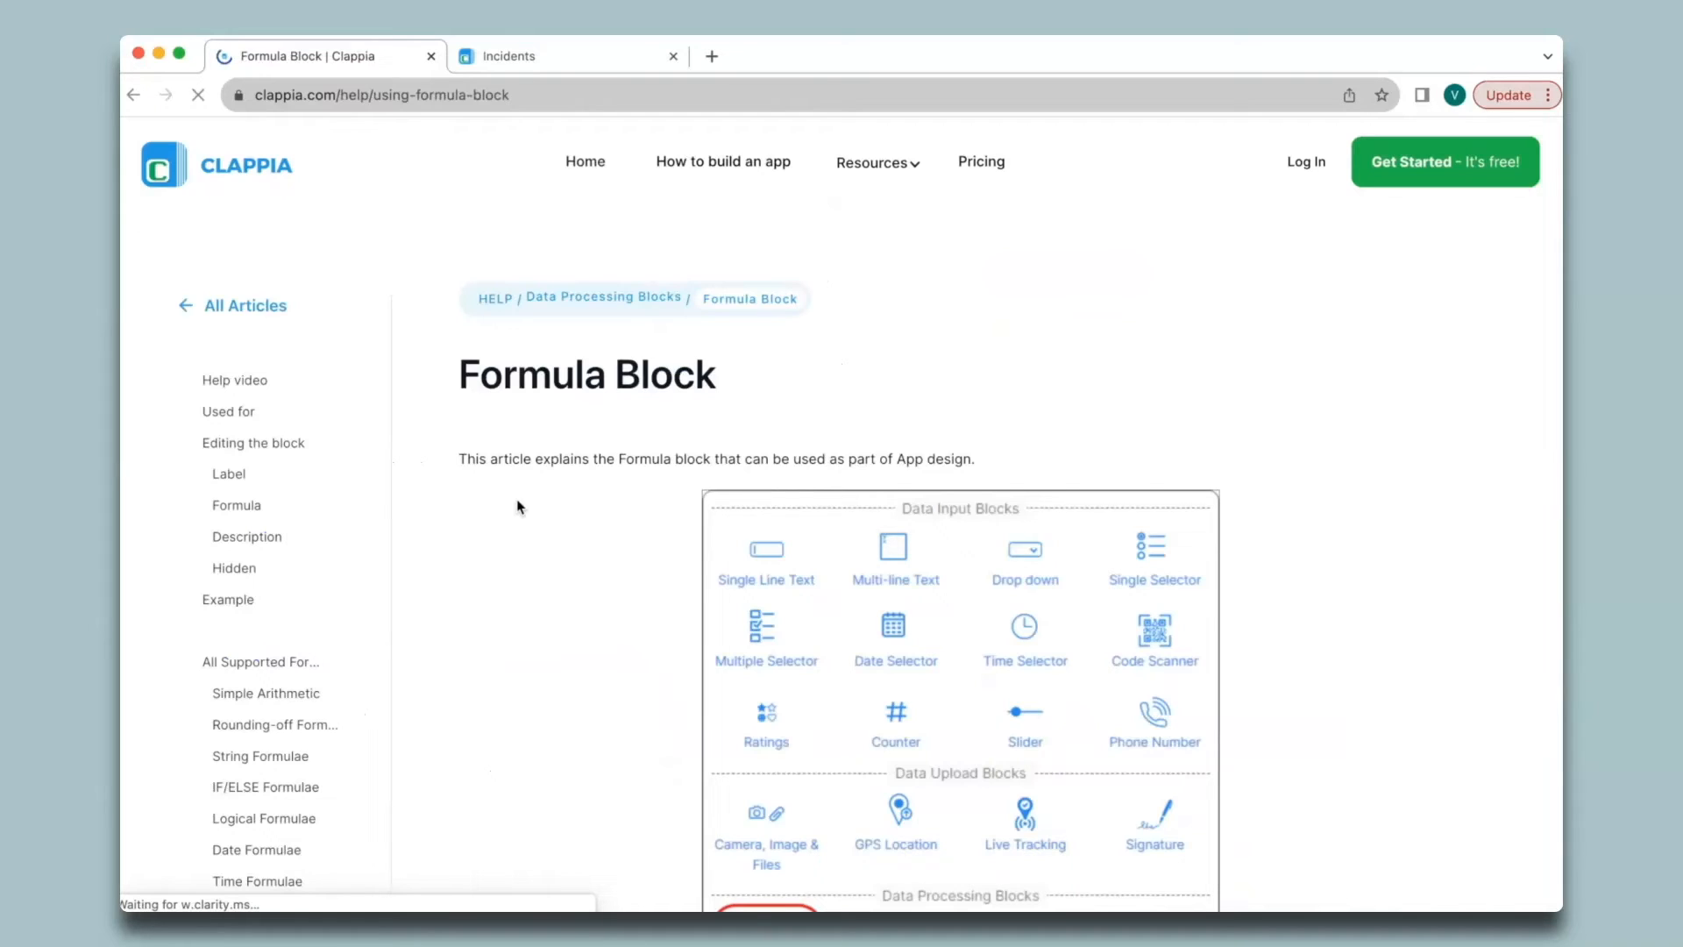
Step: Examine the time formulae in the sample app under All Supported Formulae, including the TEXT formula with the "HH:mm" format
scroll(520, 507, "down", 2)
scroll(519, 506, "down", 4)
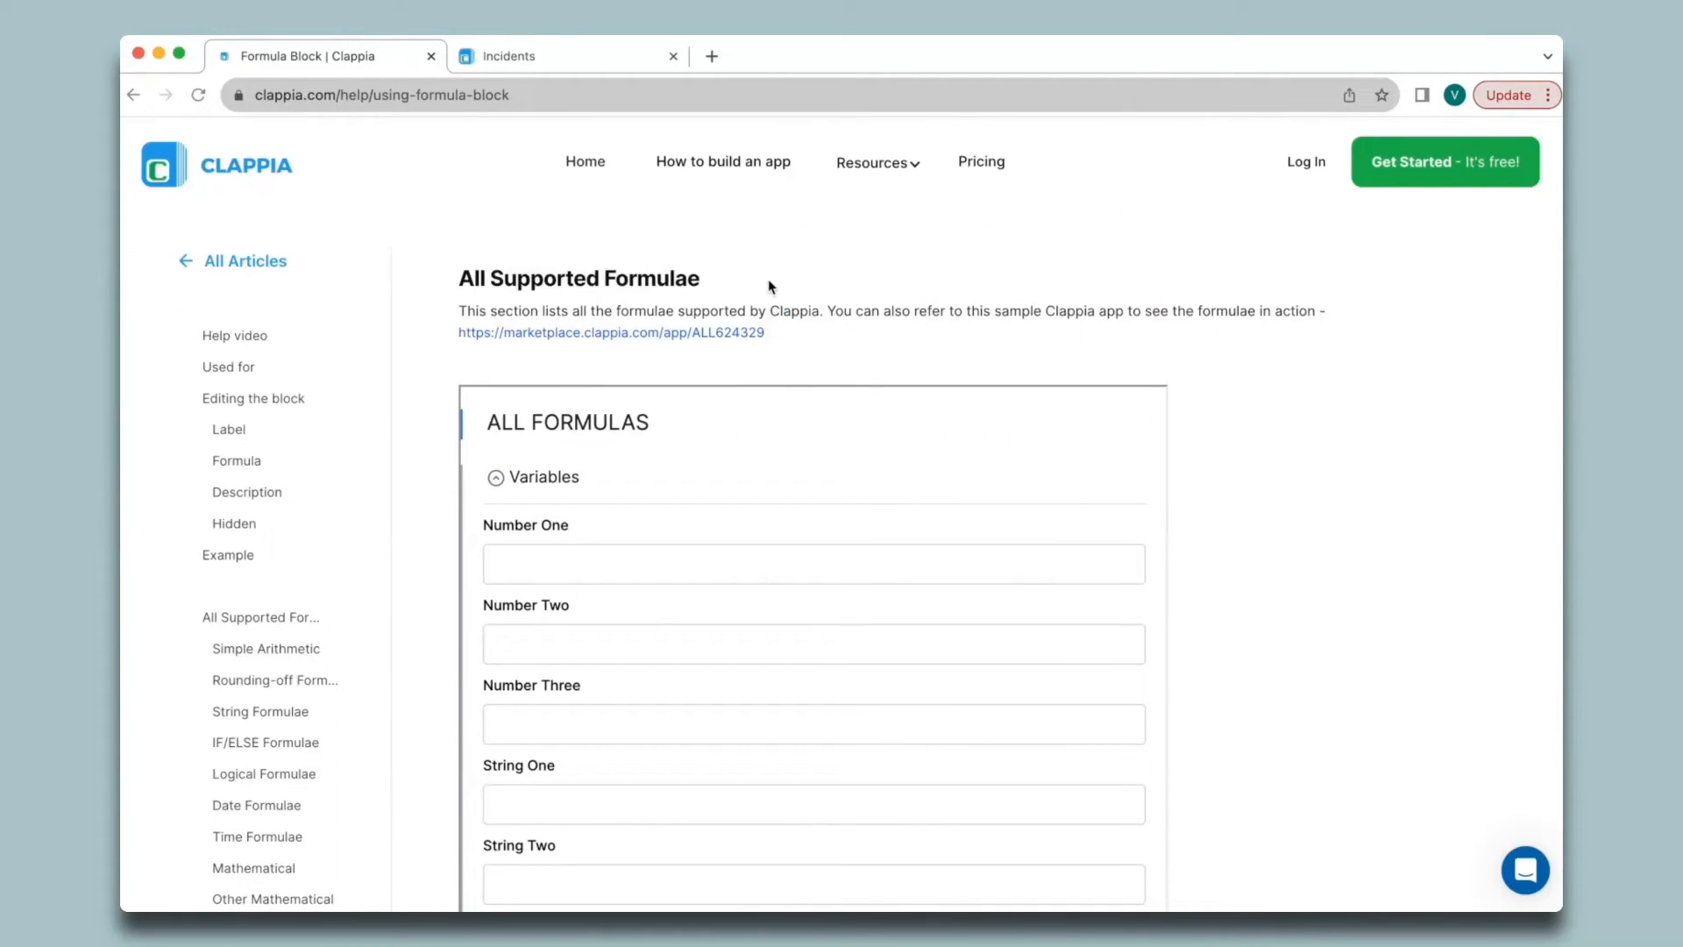
scroll(1023, 514, "down", 3)
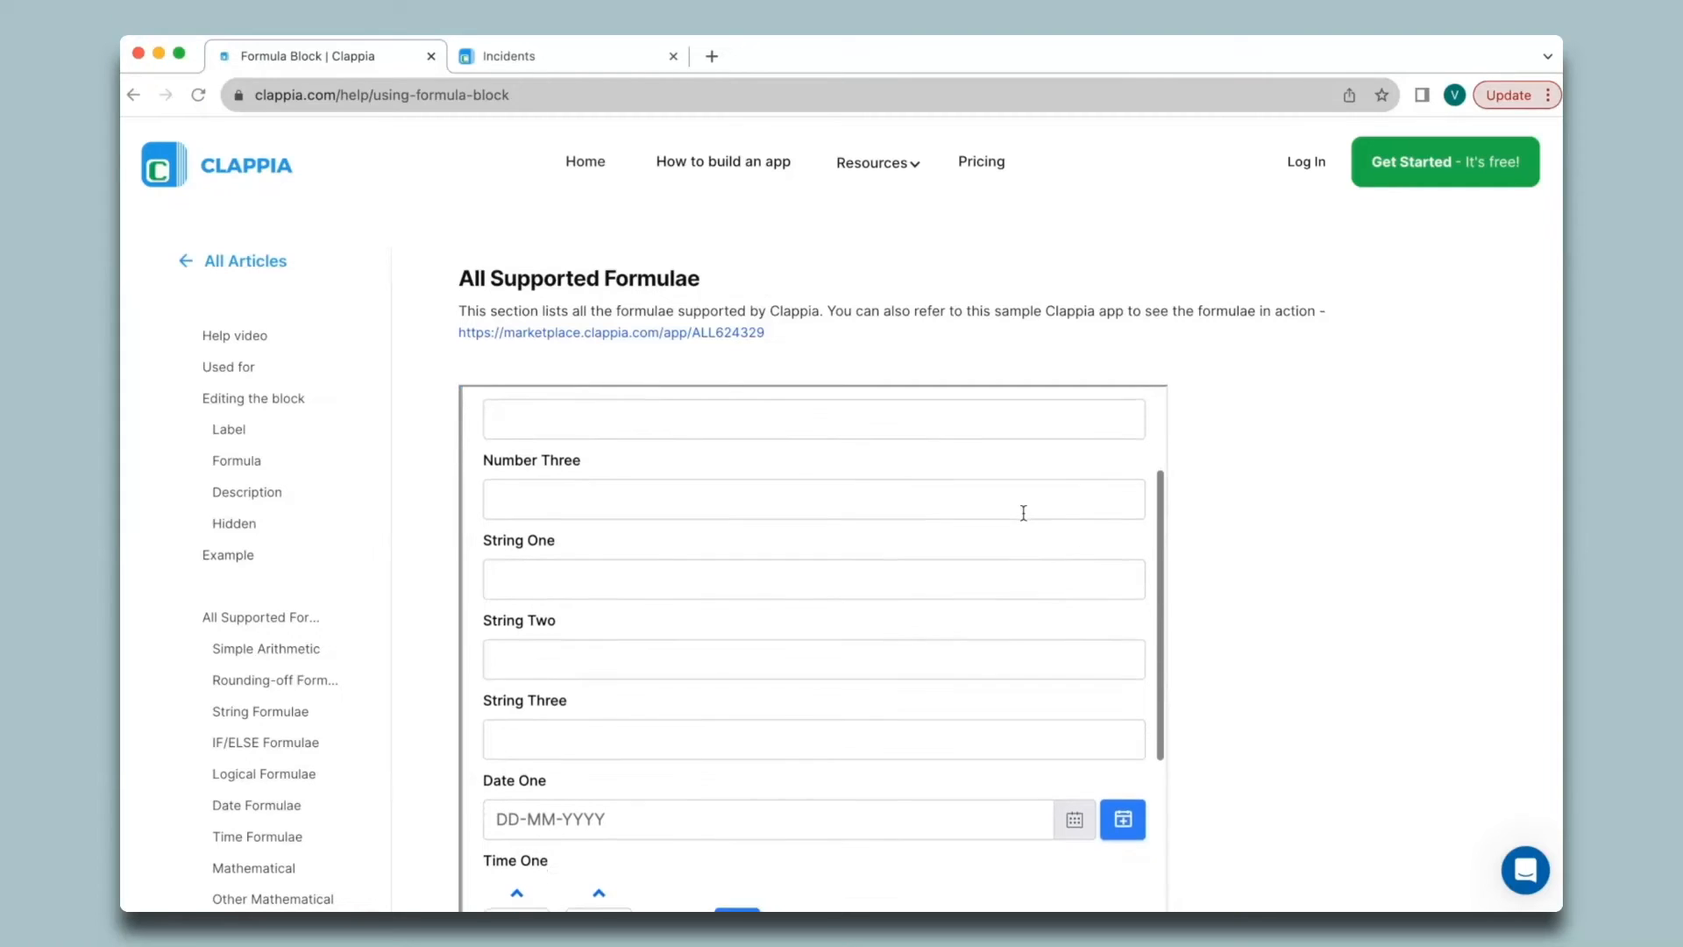
scroll(1023, 513, "down", 3)
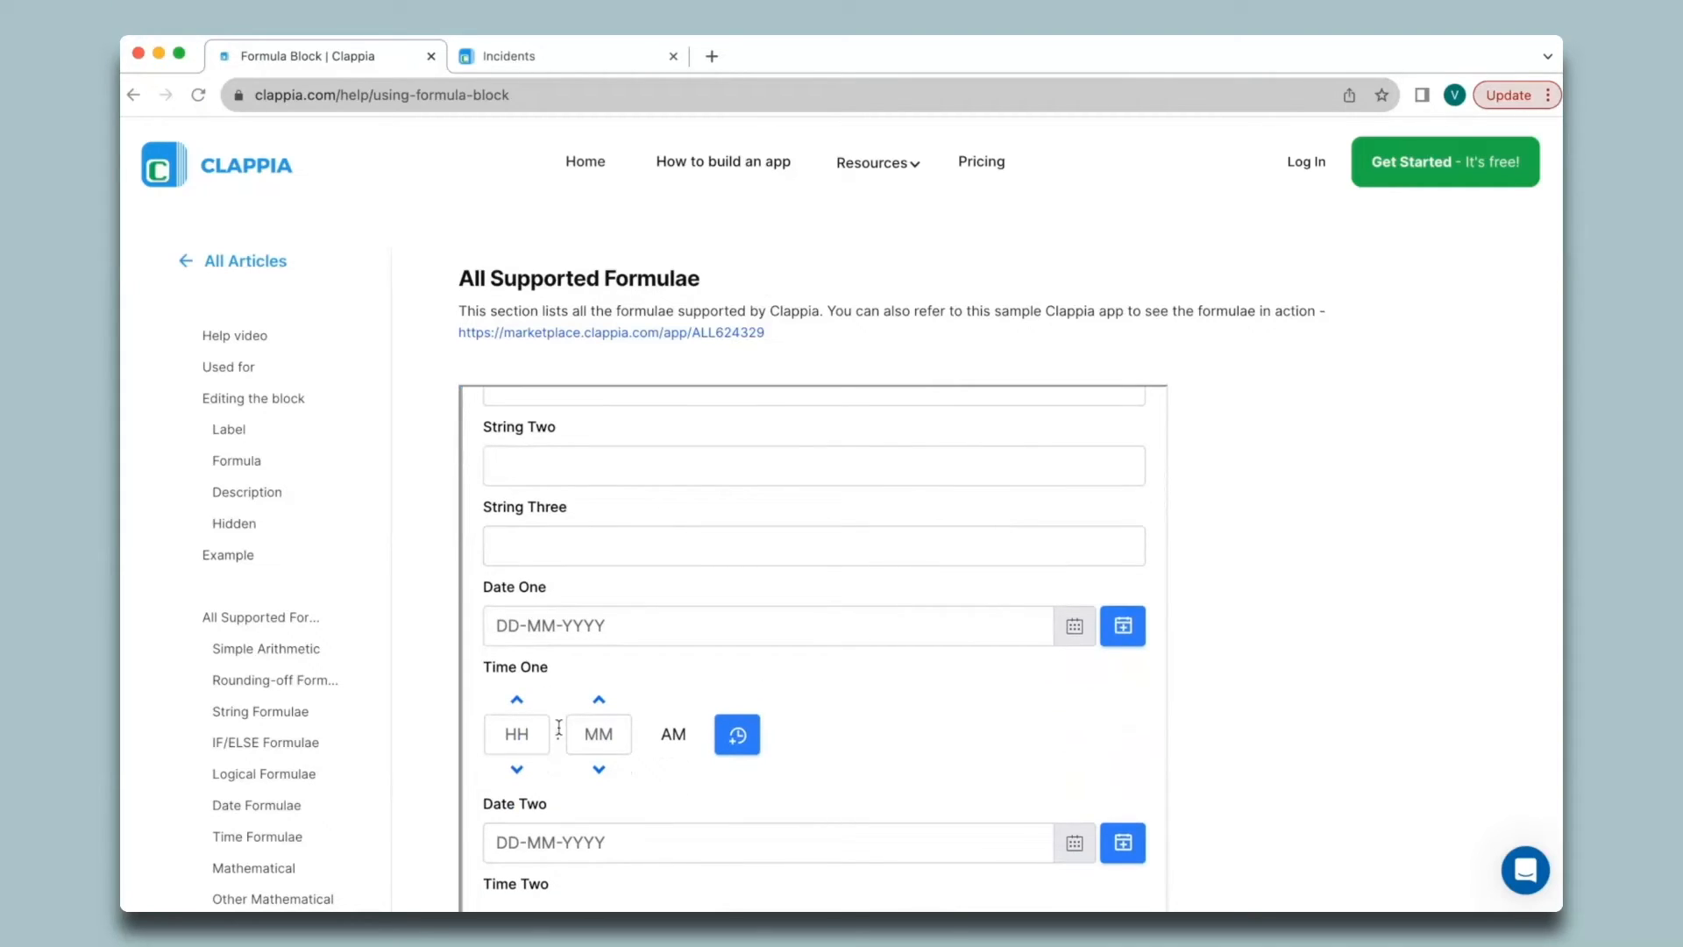
scroll(558, 728, "down", 10)
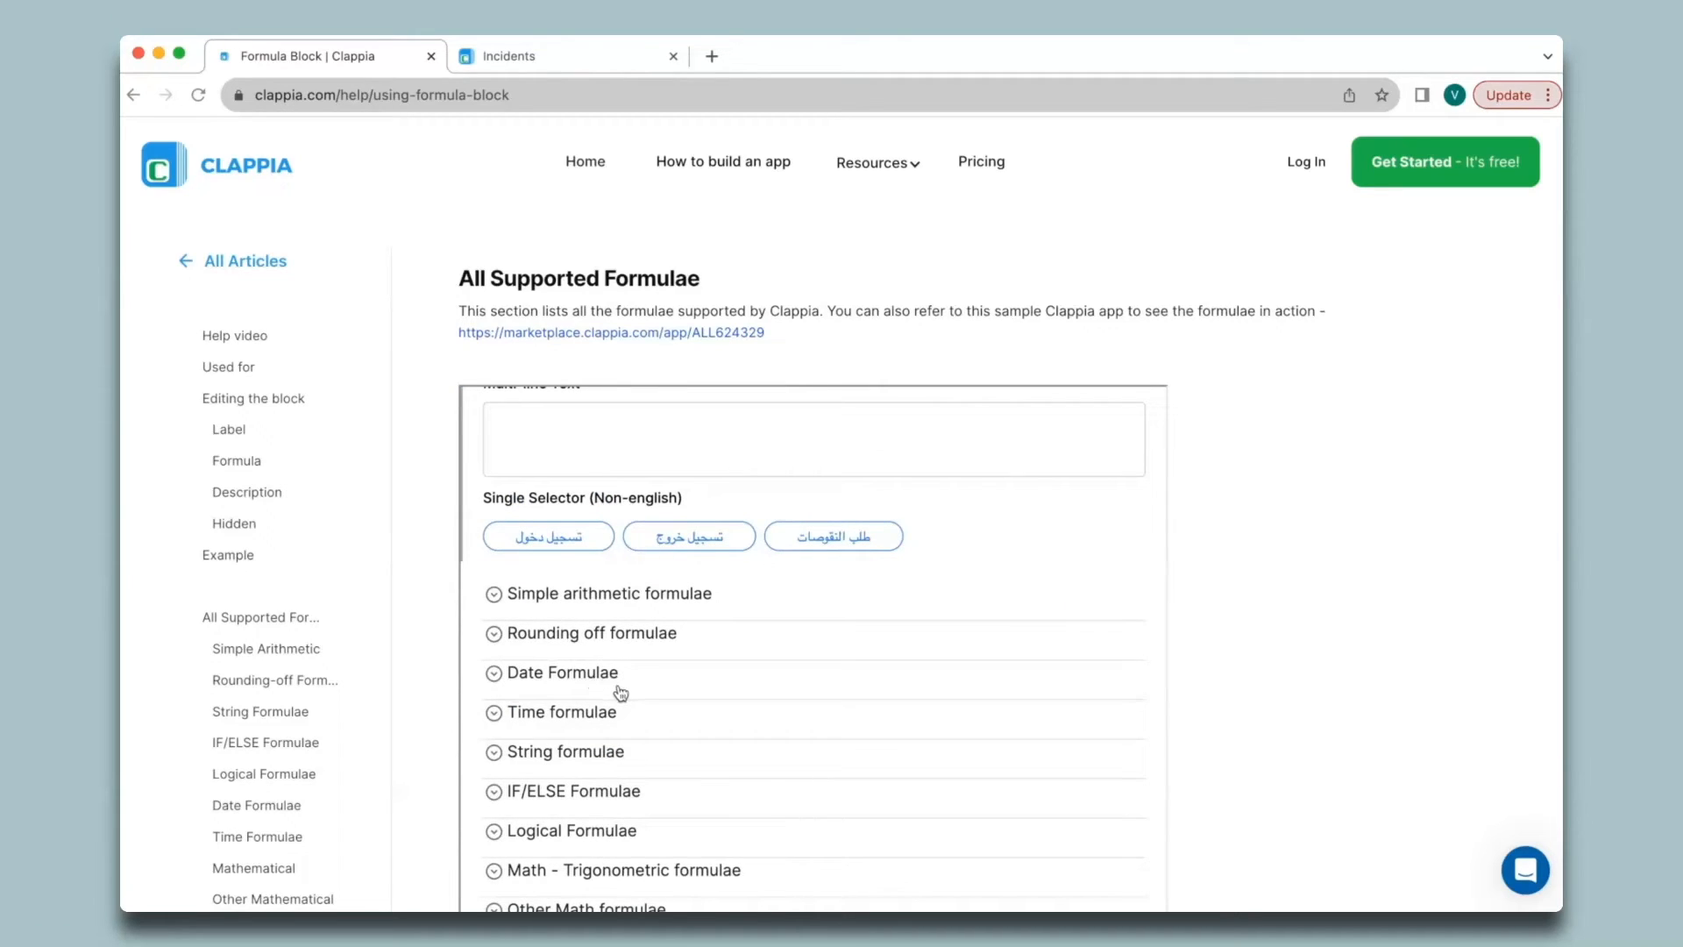
left_click(601, 712)
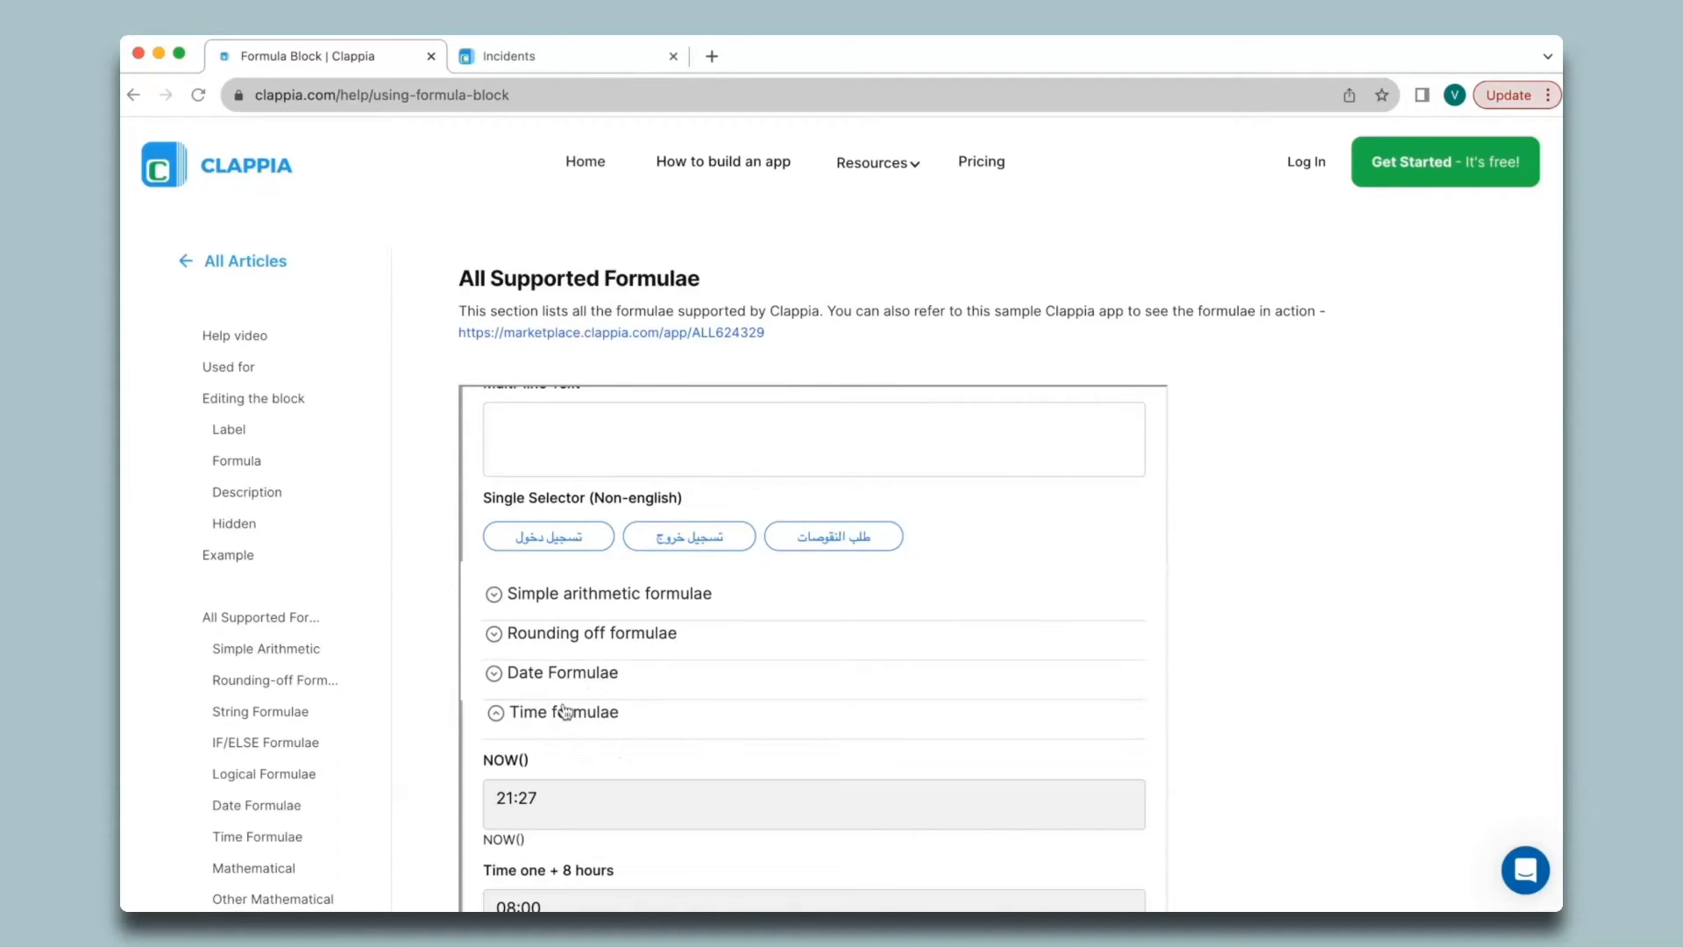
scroll(696, 748, "down", 3)
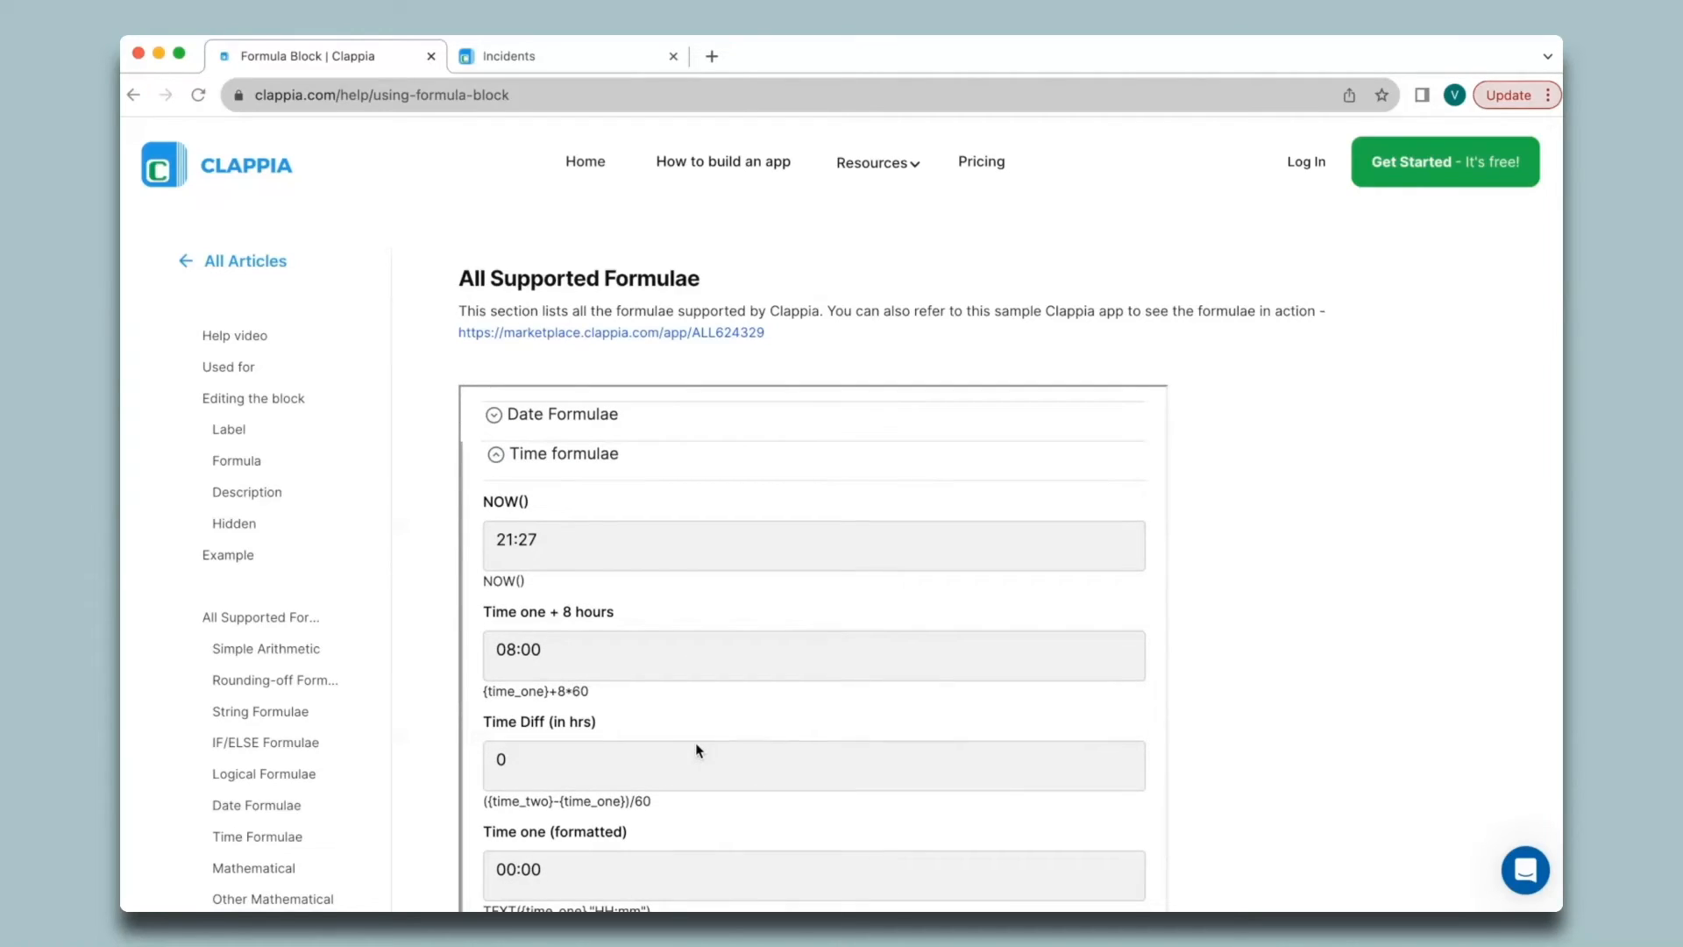
scroll(696, 746, "down", 3)
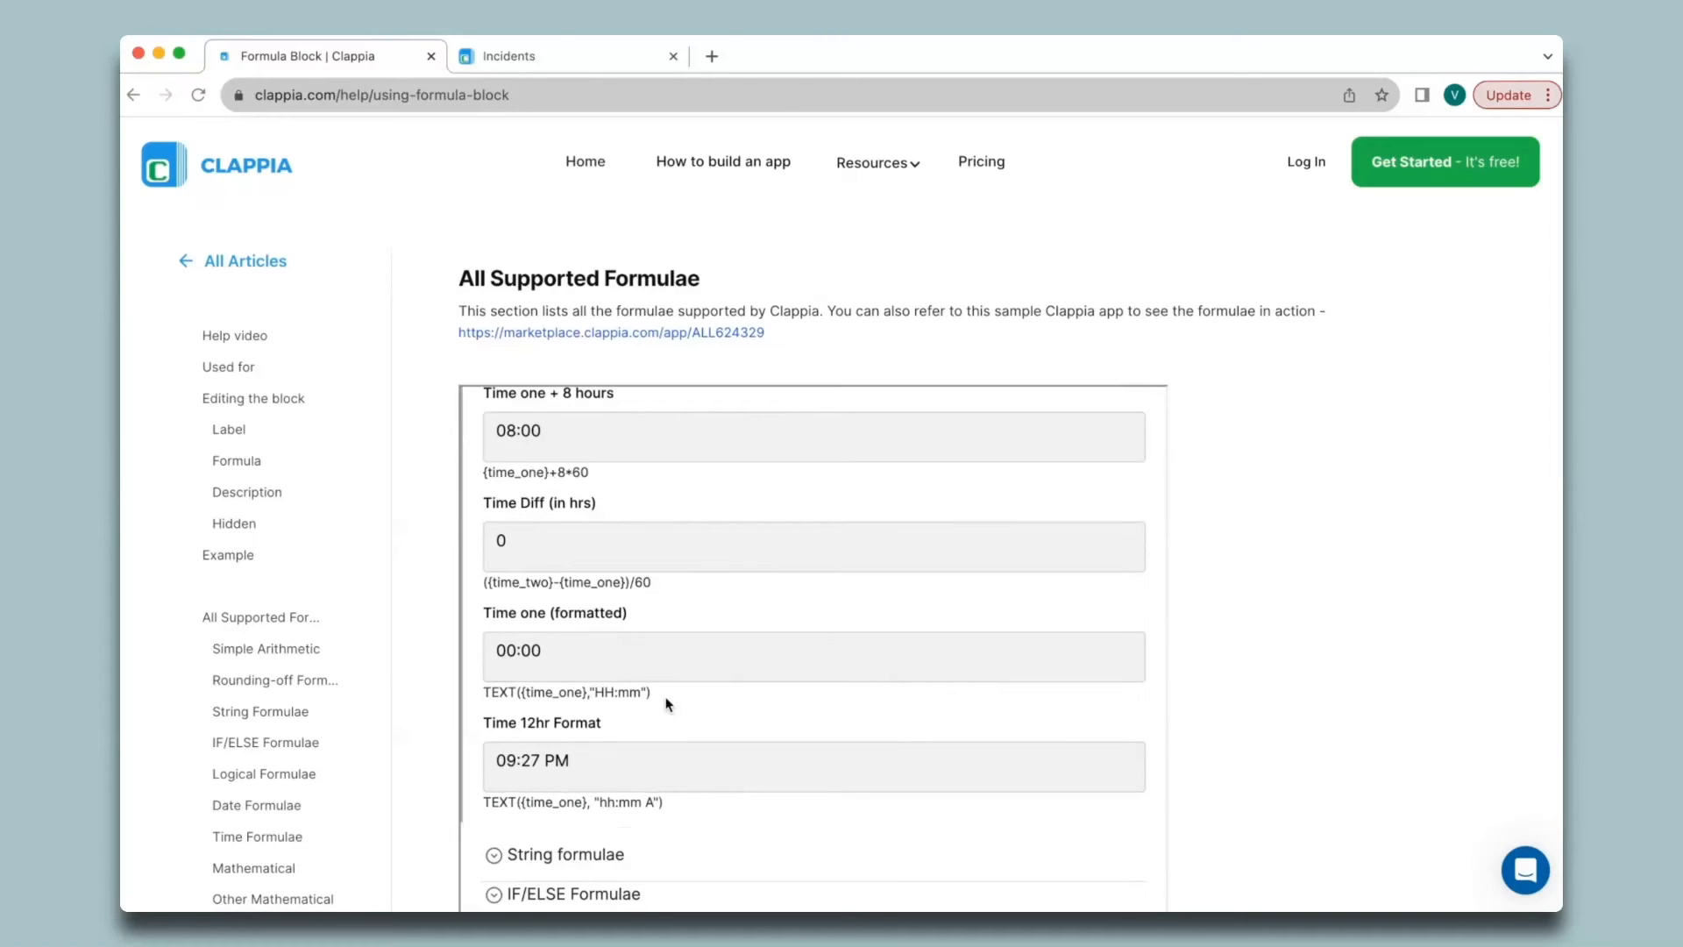
left_click_drag(667, 702, 484, 693)
left_click(695, 677)
Step: Review the Formatted Date and Formatted Time fields in the INC000001 submission of the Incidents app, and close the submission
left_click(518, 55)
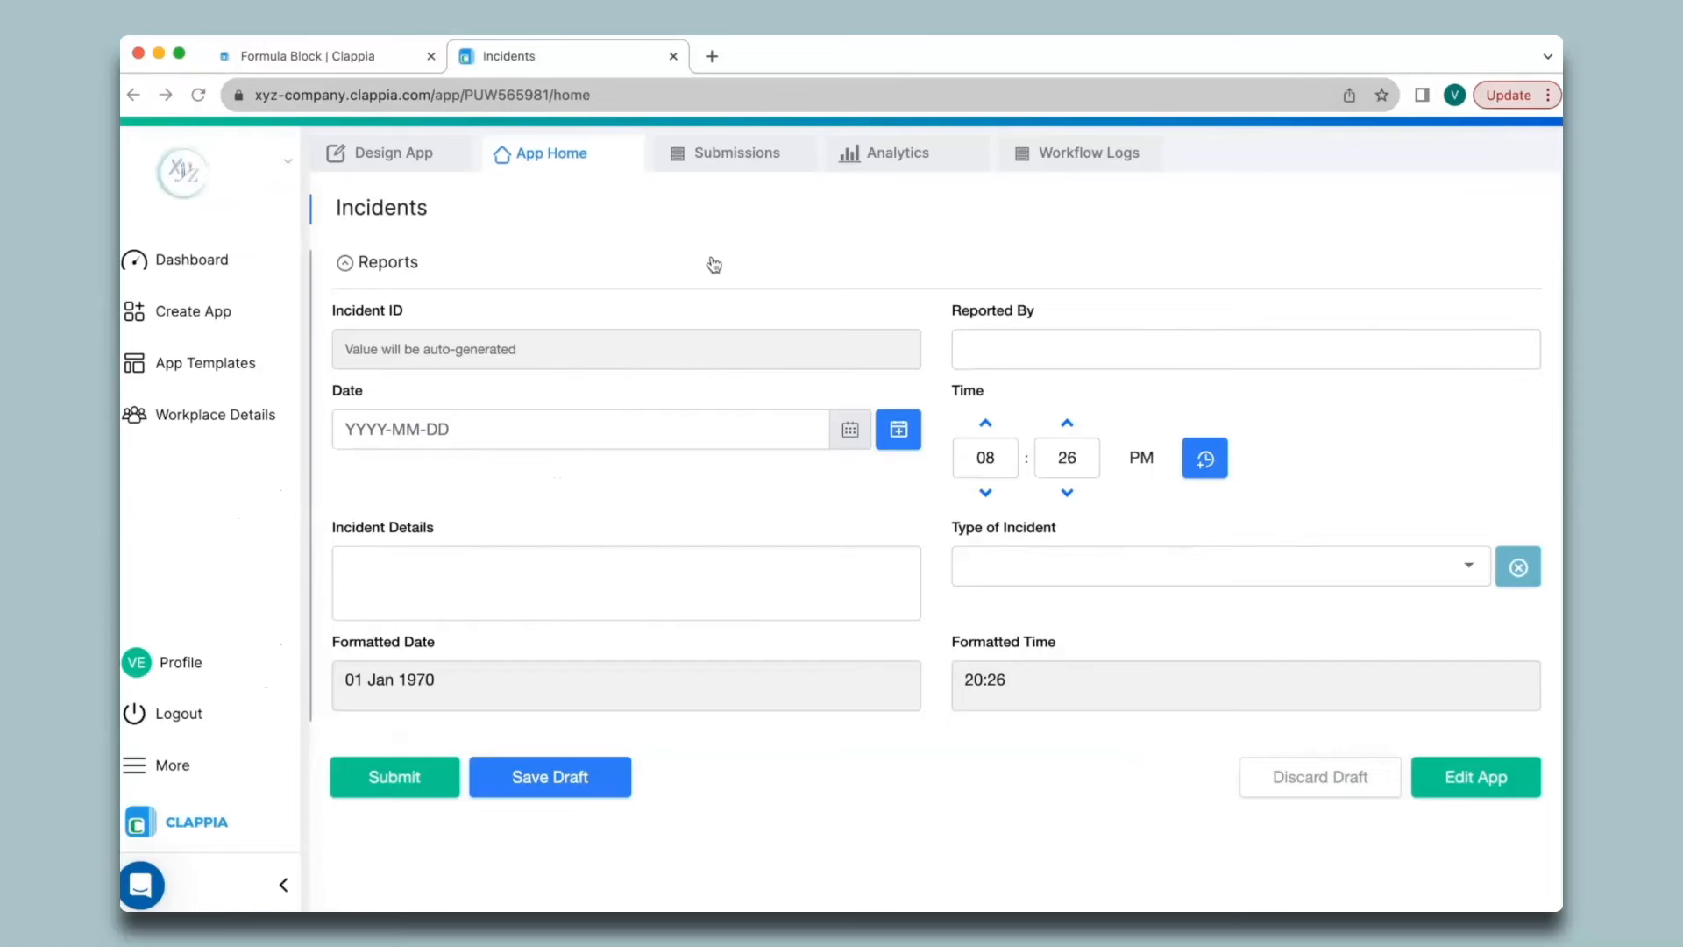
left_click(736, 153)
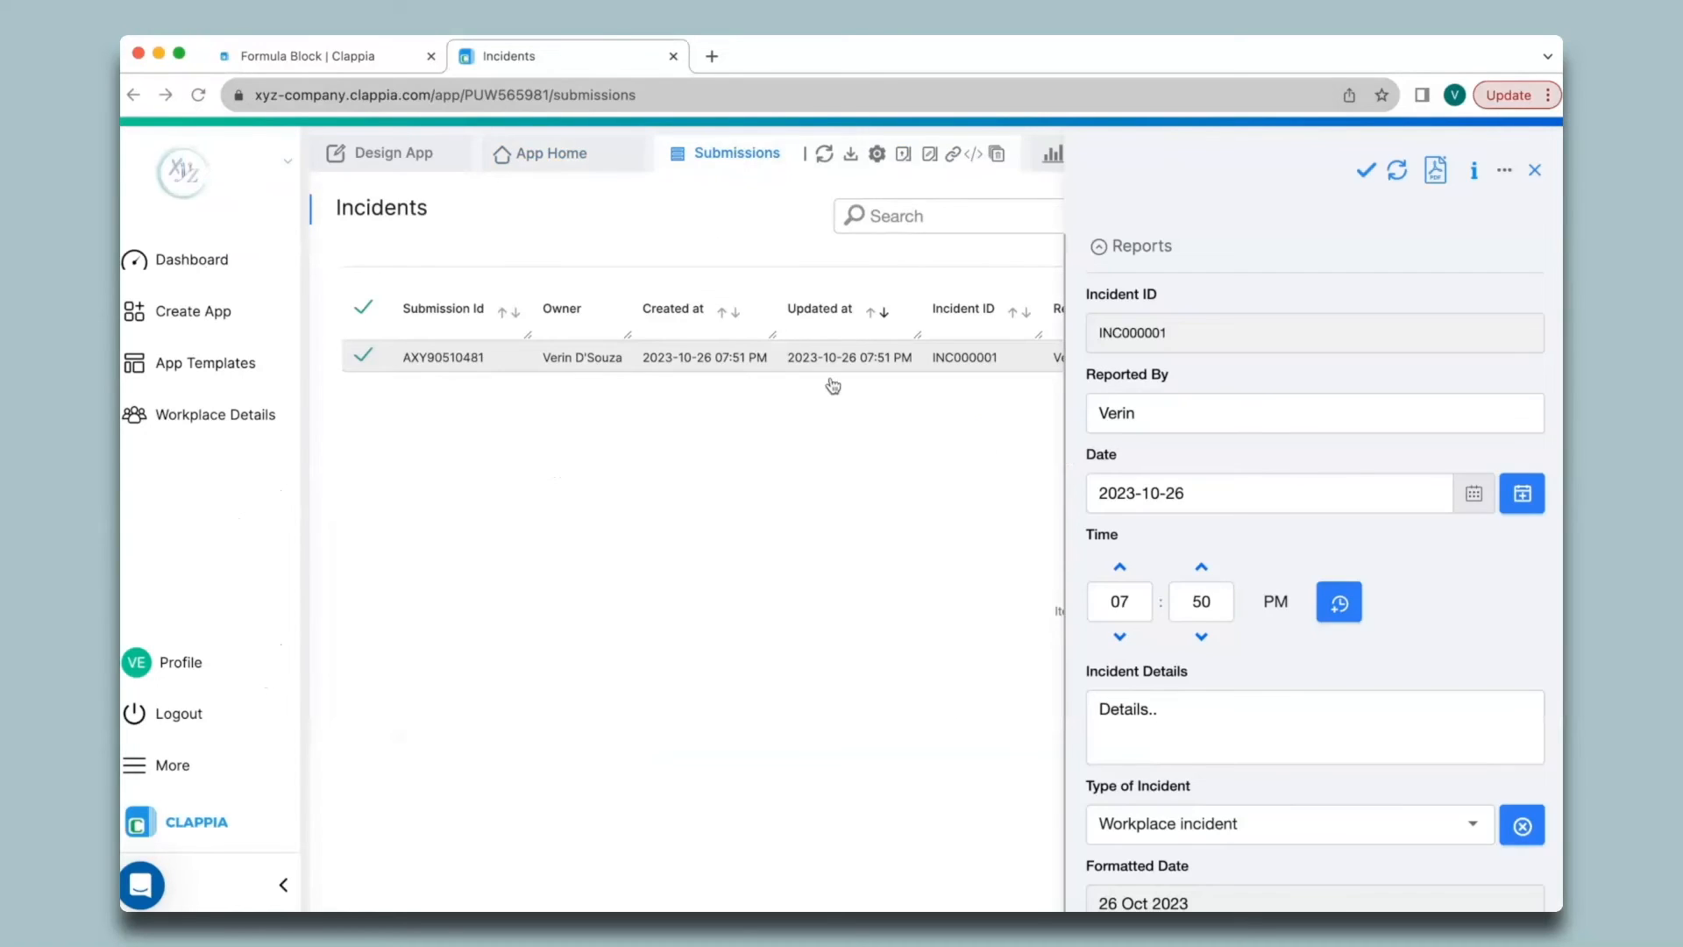
scroll(1199, 412, "down", 3)
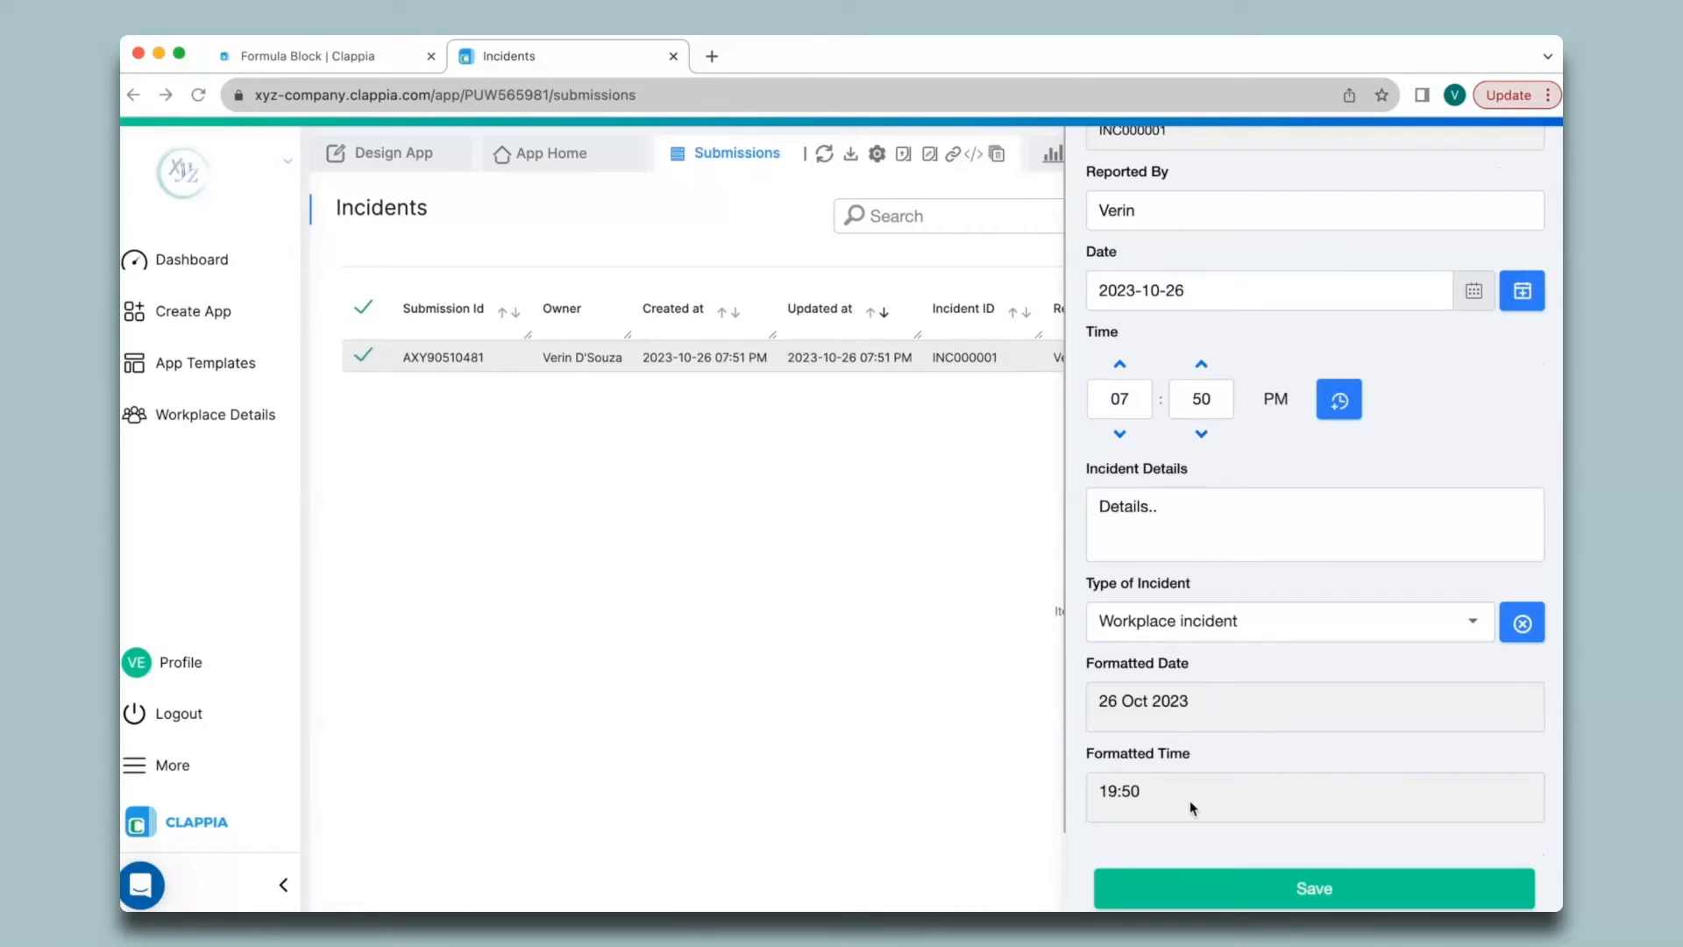
scroll(1191, 802, "up", 3)
left_click(1535, 175)
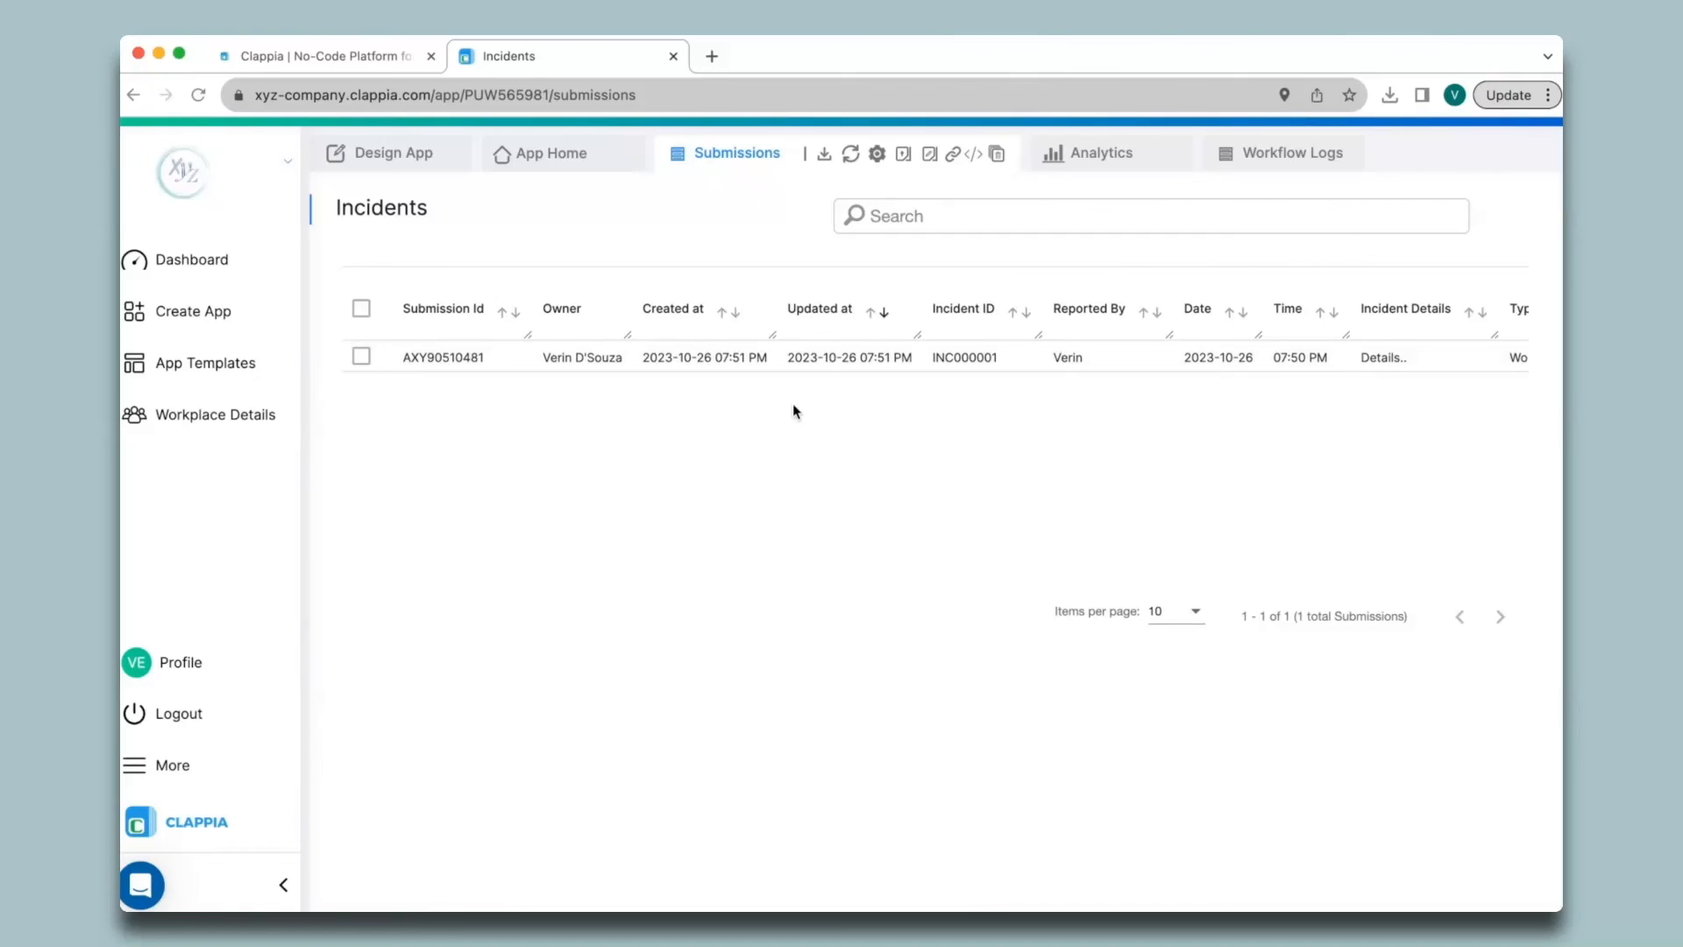
Step: Return to the Incidents app design and its Print Settings configuration
left_click(412, 160)
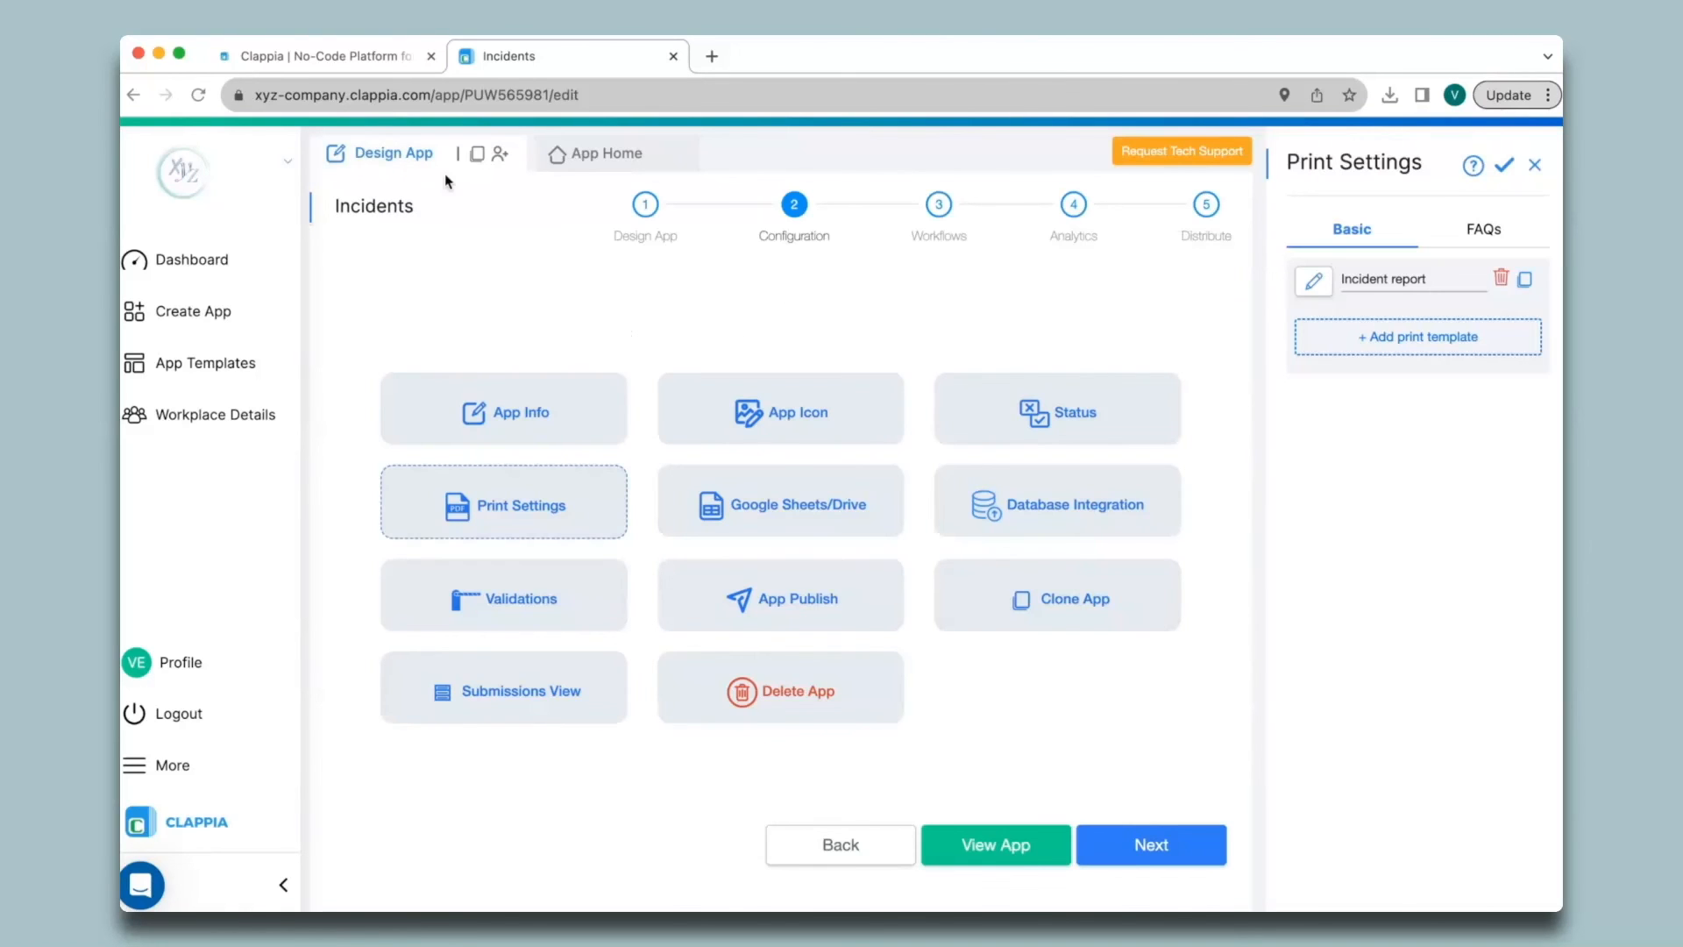